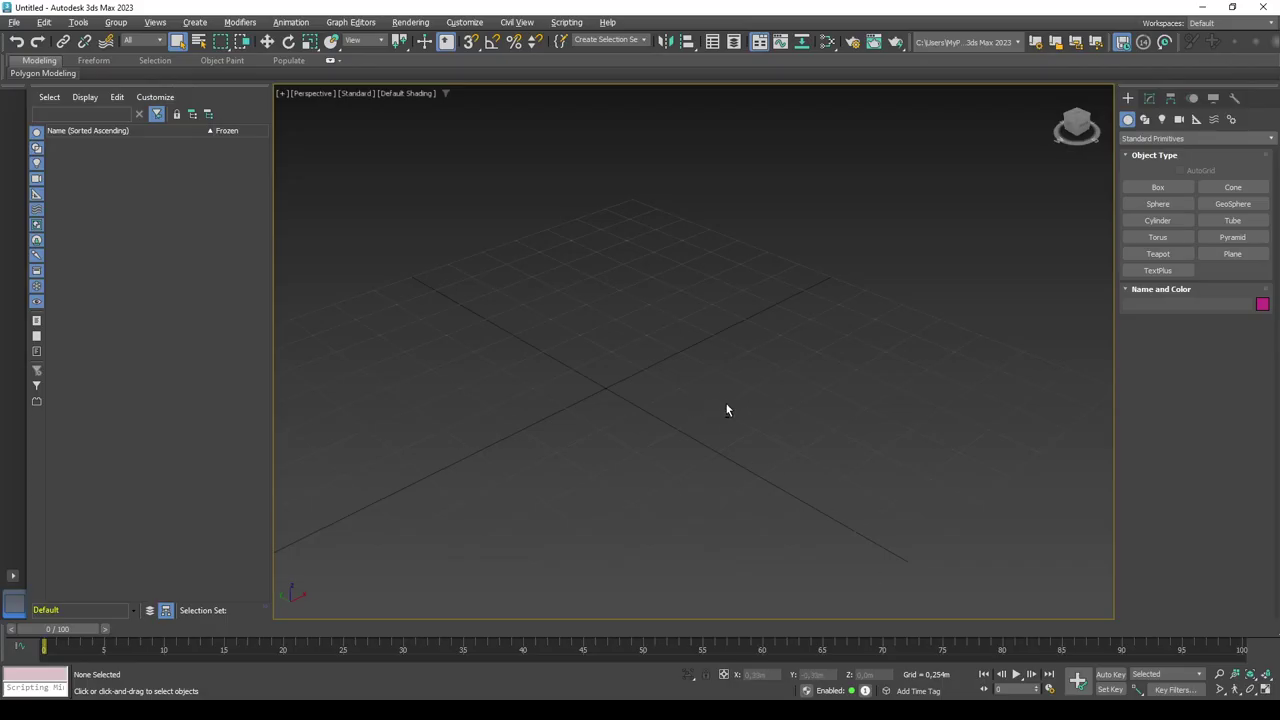
Step: Orbit to a lower angle and draw Box001 on the grid with a dragged base and height
mouse_move(727, 409)
alt+middle_down()
mouse_move(714, 371)
mouse_move(714, 398)
alt+middle_up()
click(1157, 187)
drag(554, 387, 697, 394)
click(720, 328)
right_click(720, 328)
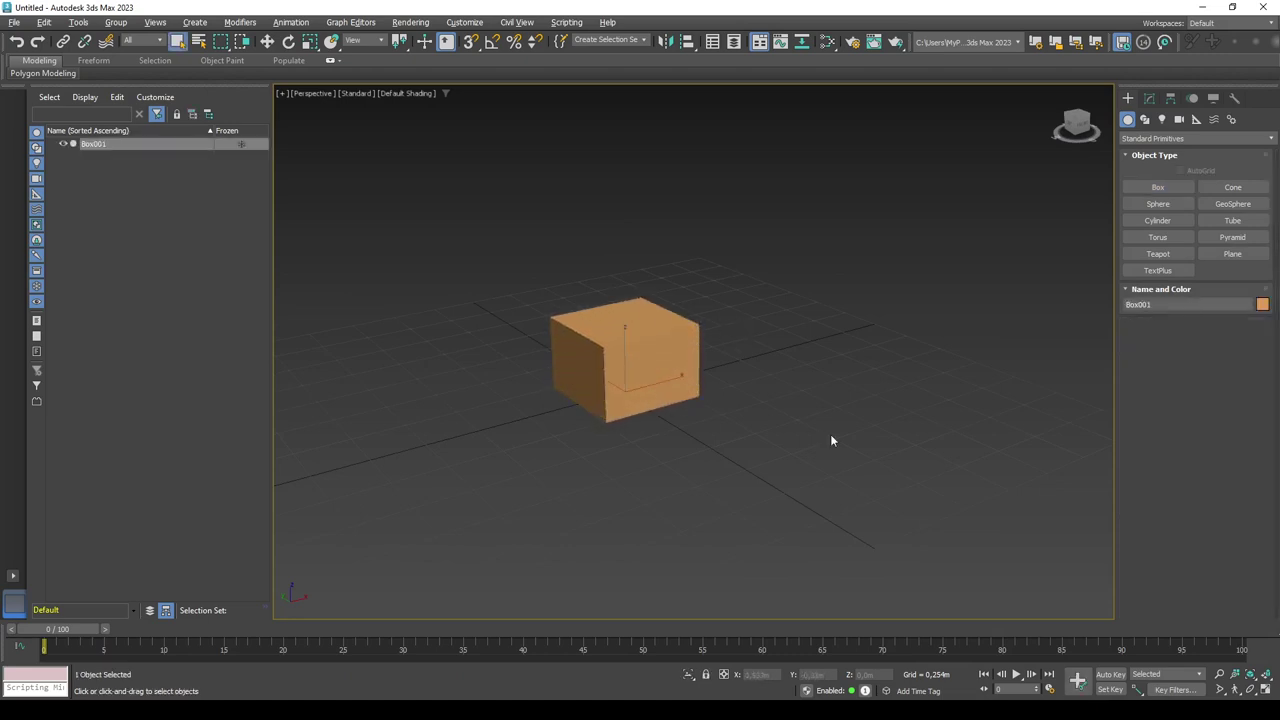
Step: Turn on Set Key mode with its filters, go to frame 5, then raise and tilt Box001
click(1114, 691)
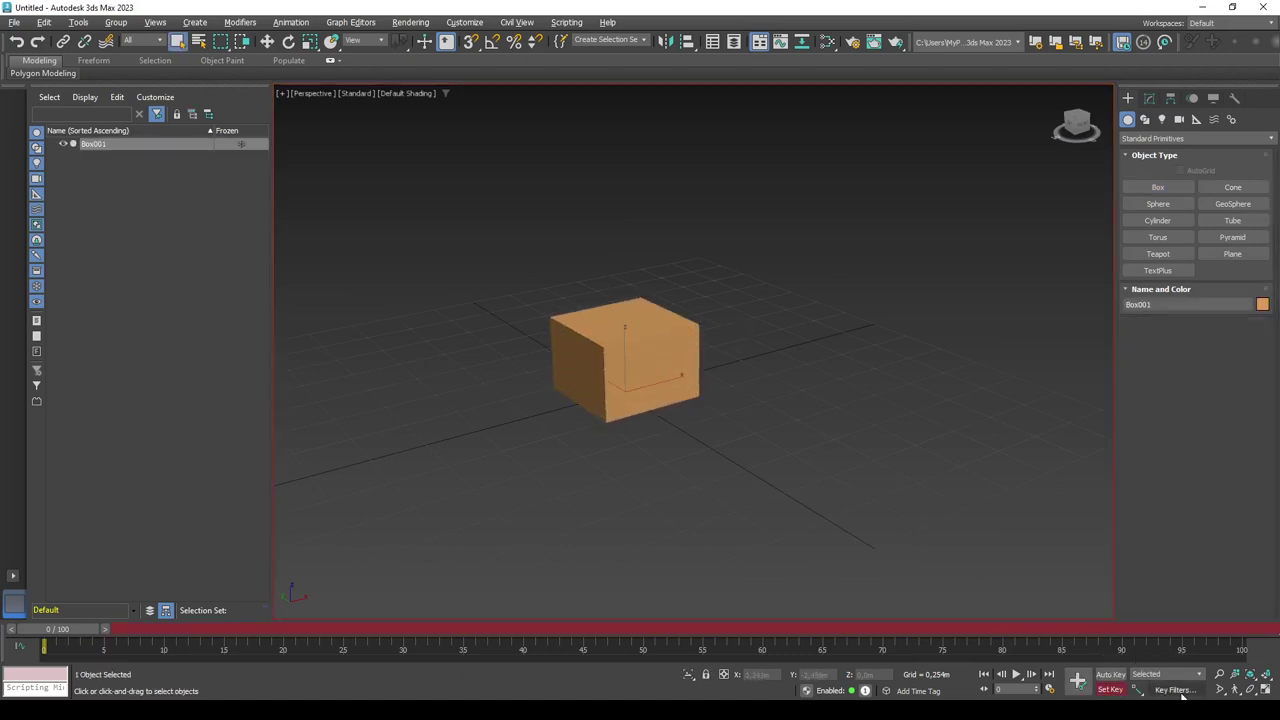
click(1174, 690)
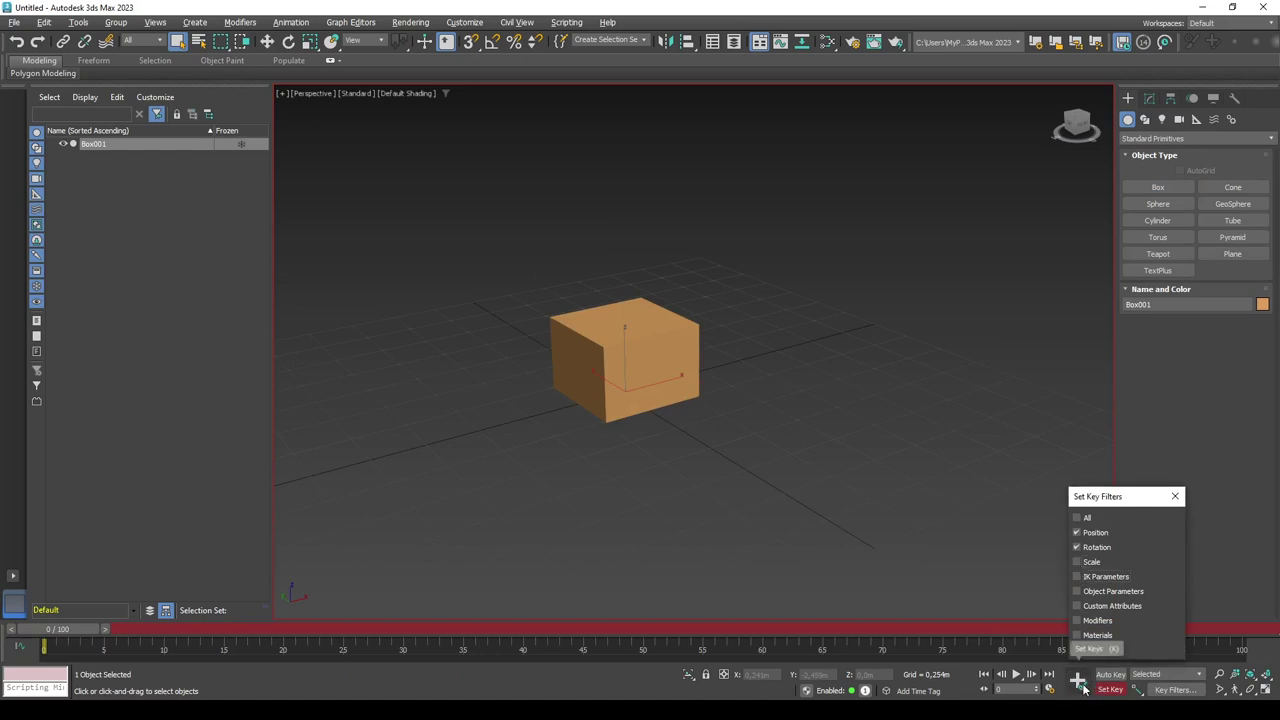
key(w)
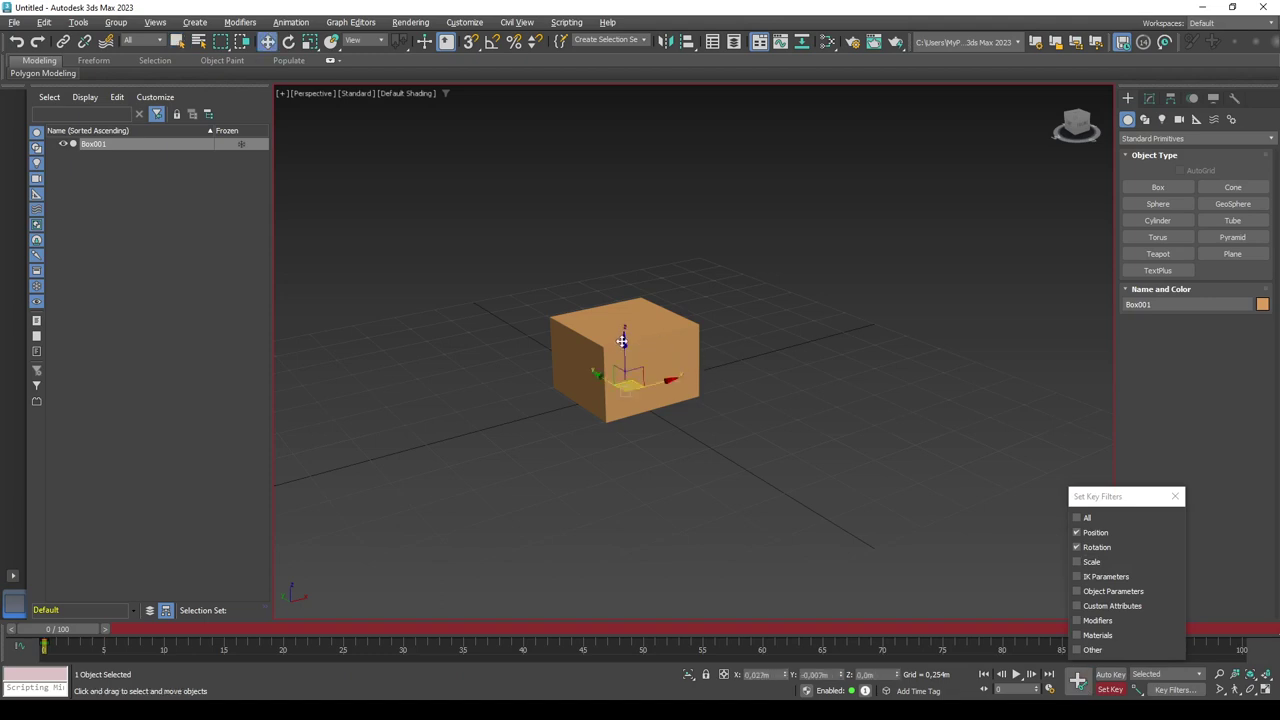
drag(80, 634, 140, 634)
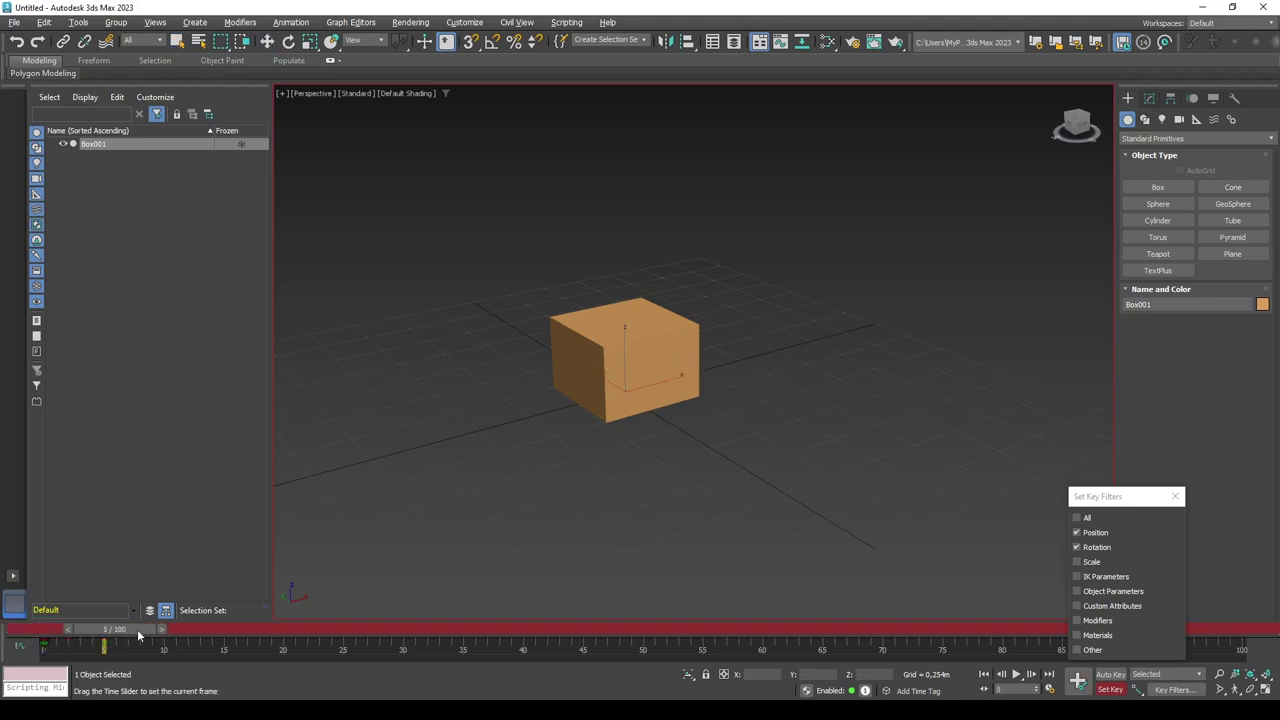
drag(625, 348, 629, 219)
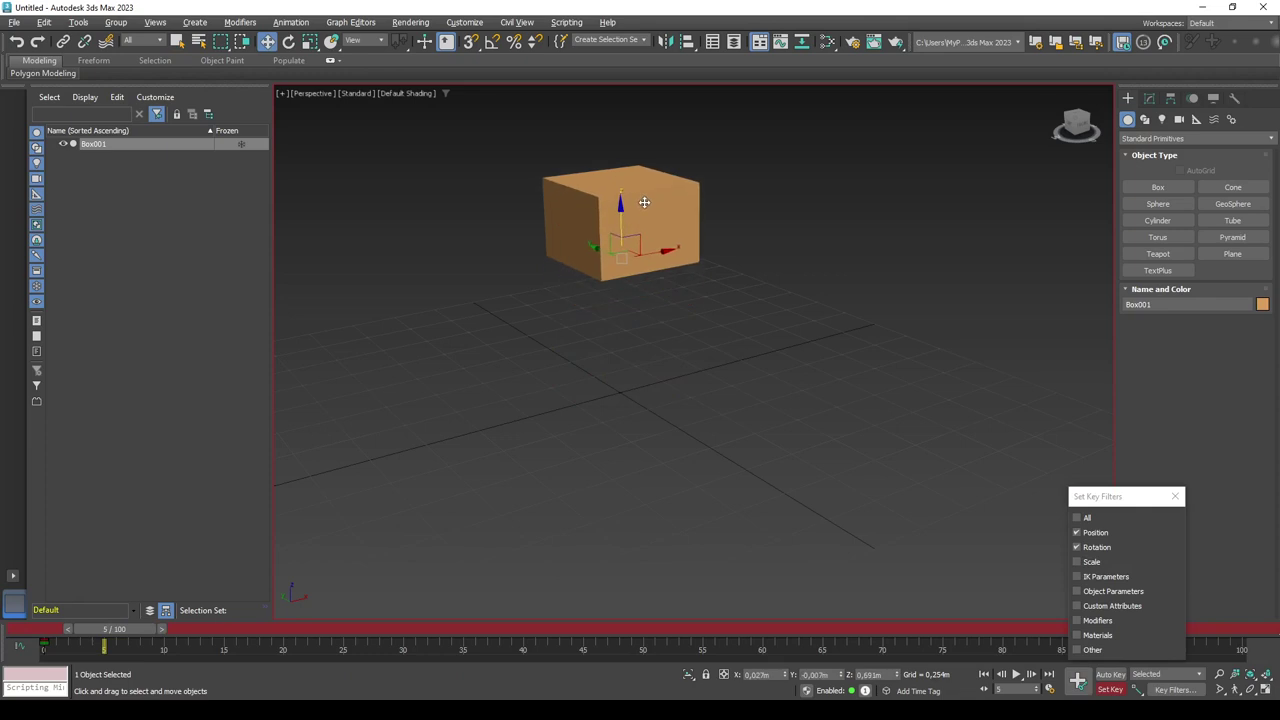
key(e)
mouse_move(646, 245)
mouse_down()
mouse_move(633, 206)
mouse_move(644, 263)
mouse_up()
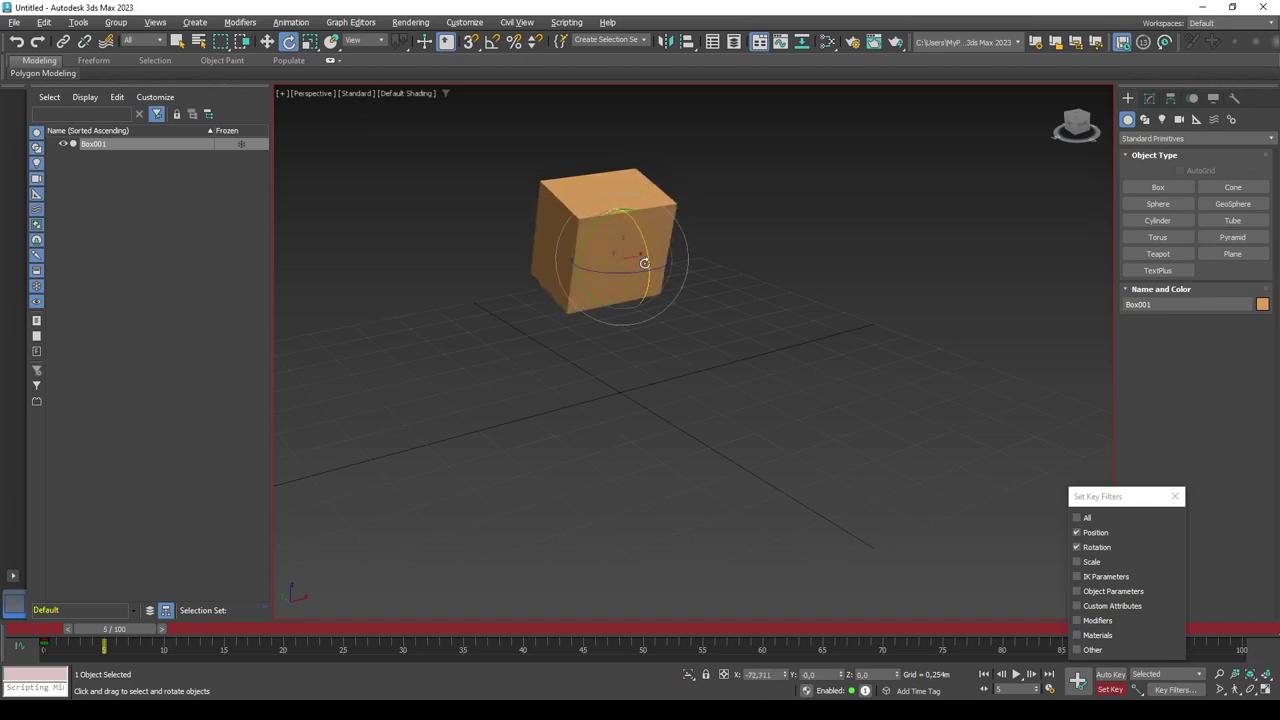
Step: Set keys for the box's pose at frames 5 and 6, recheck it, and turn off Set Key
click(1077, 680)
drag(135, 638, 147, 638)
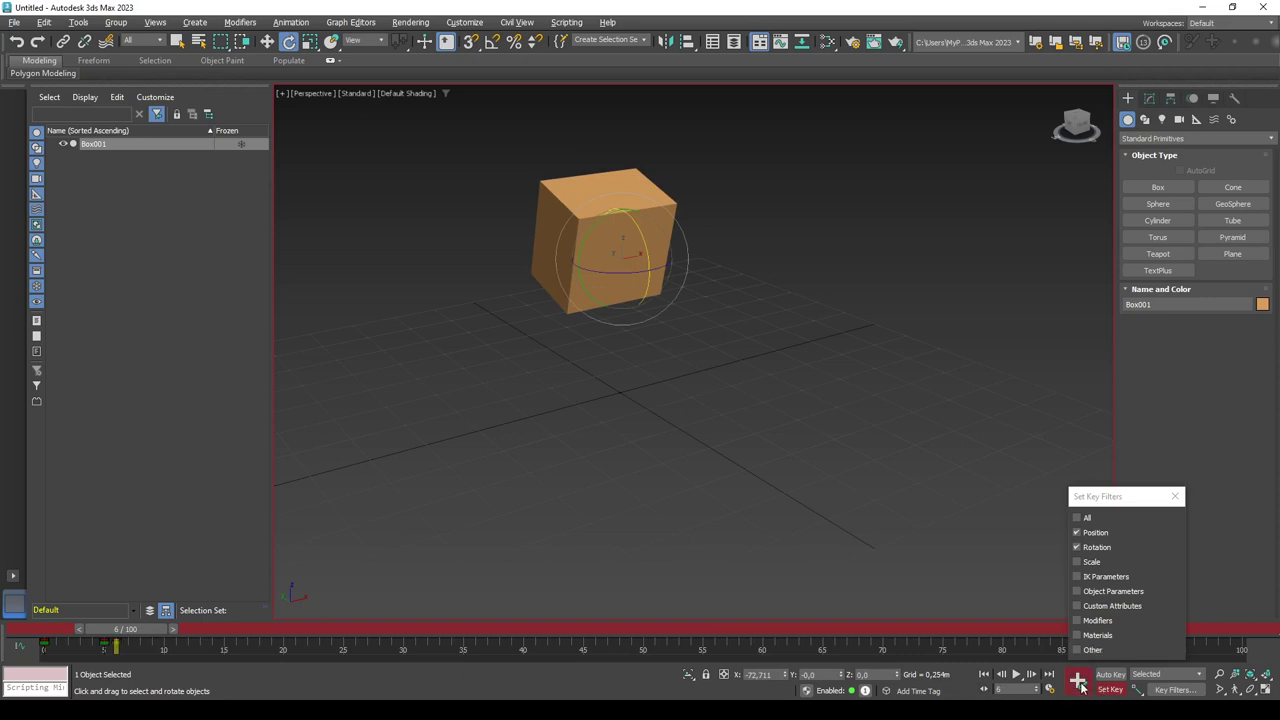
click(1078, 681)
mouse_move(117, 628)
mouse_down()
mouse_move(60, 627)
mouse_move(135, 627)
mouse_up()
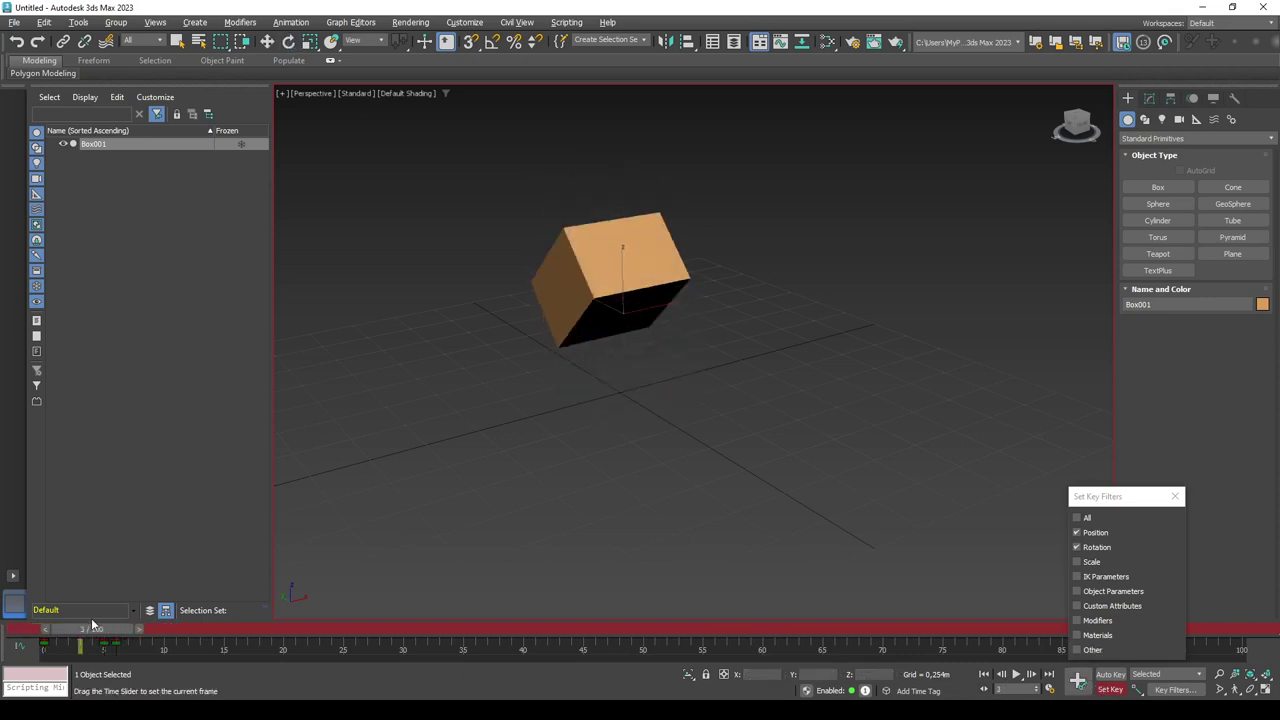
key(e)
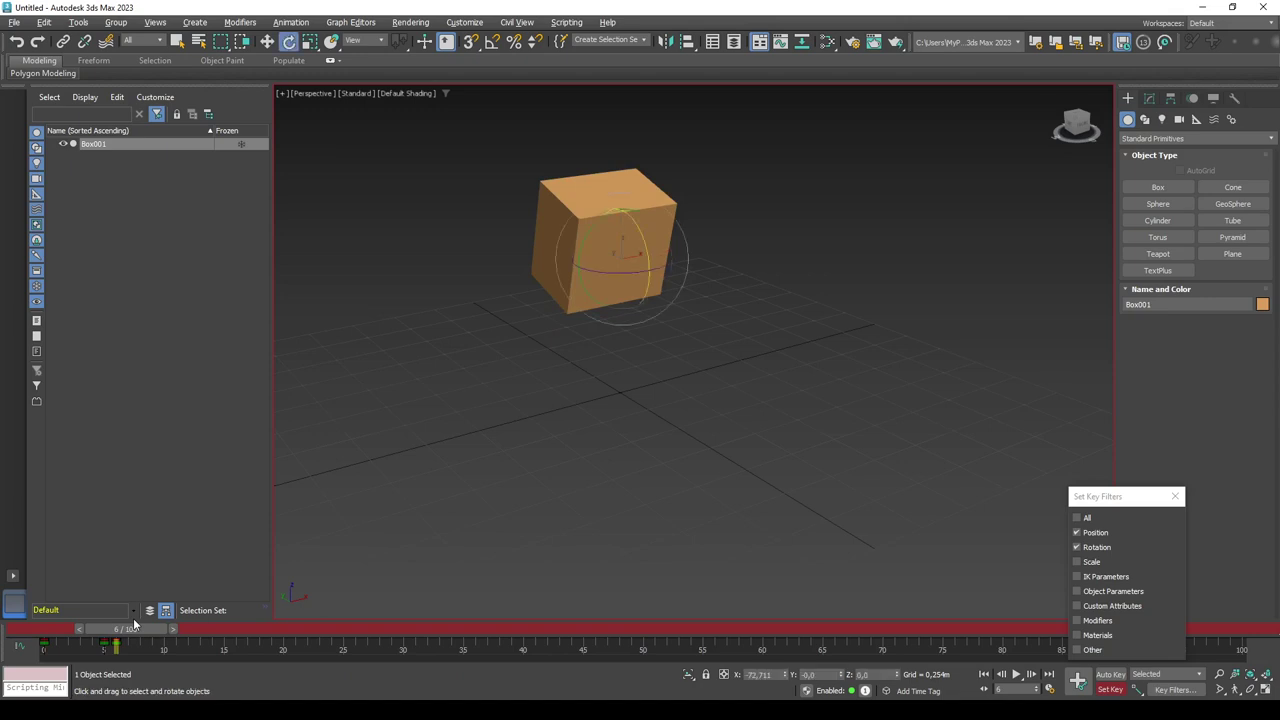
click(1110, 690)
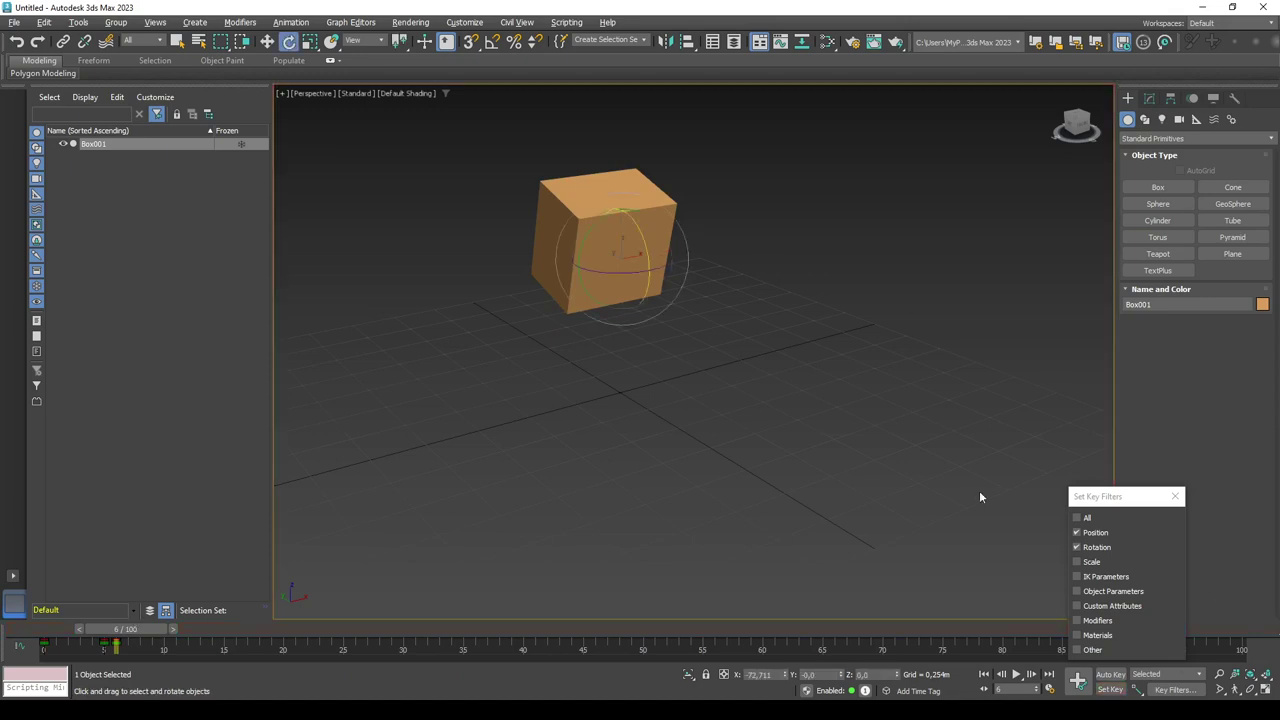
click(781, 42)
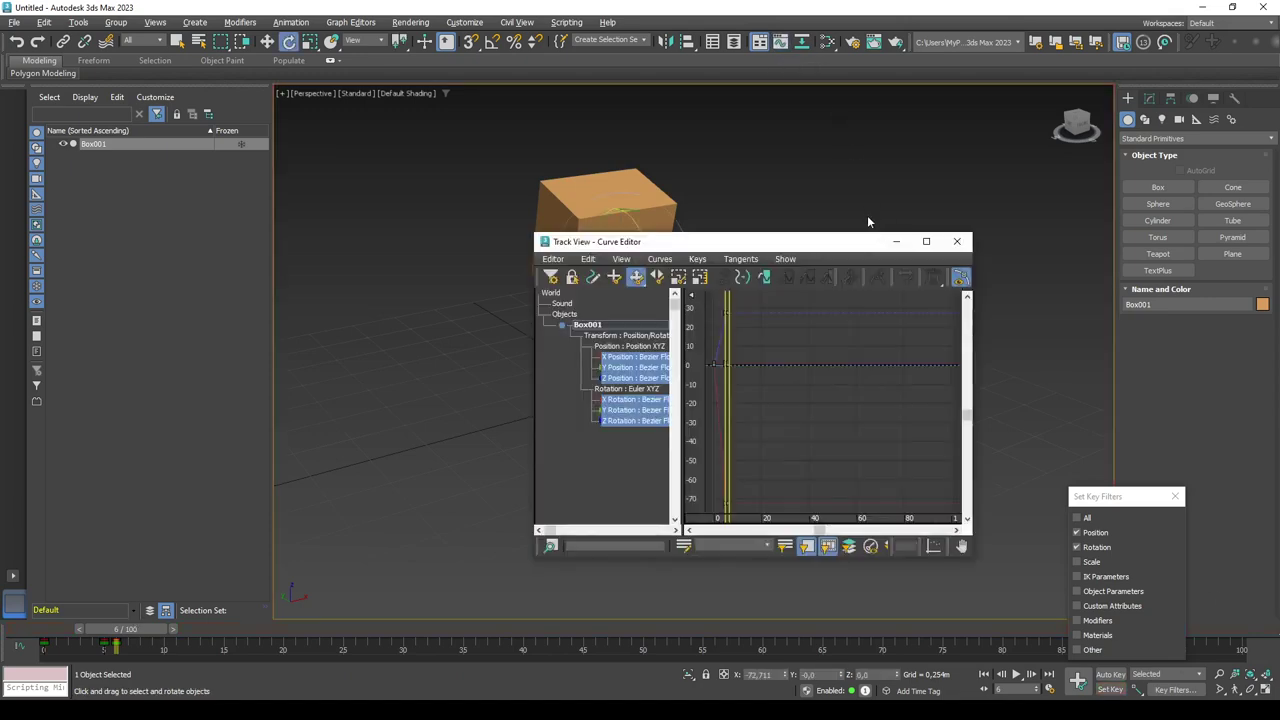
drag(533, 327, 348, 327)
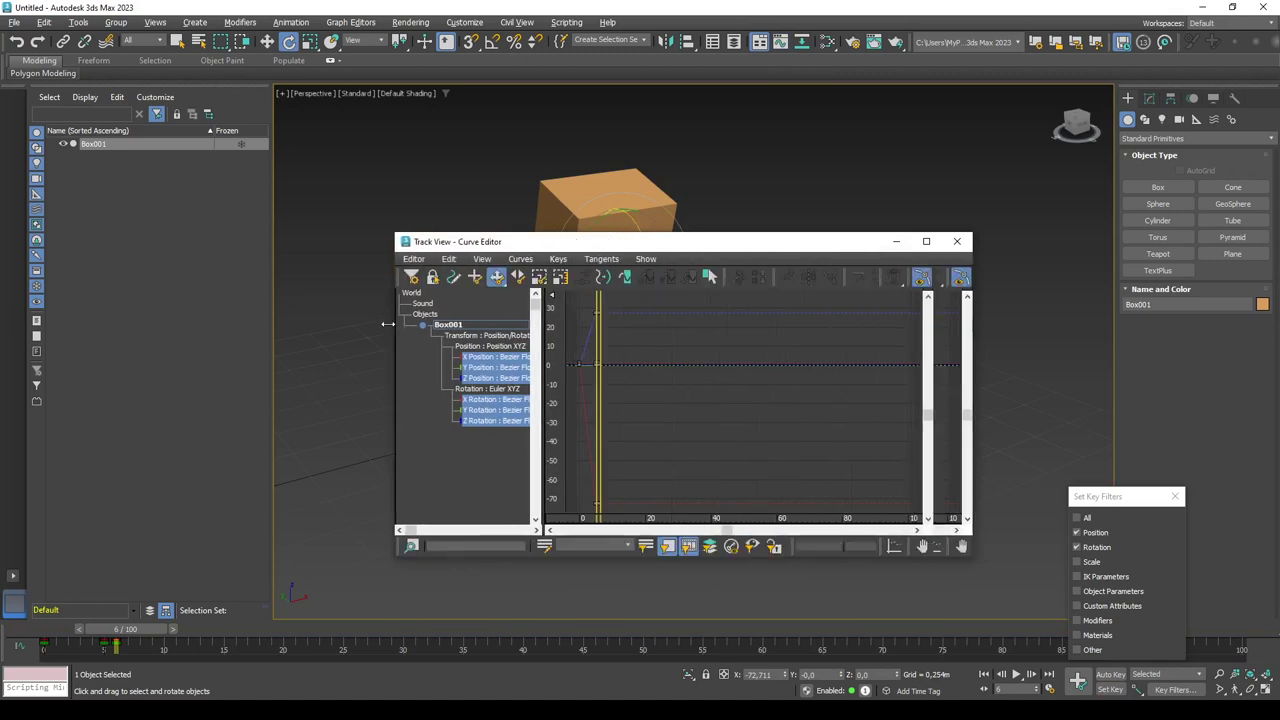
click(442, 358)
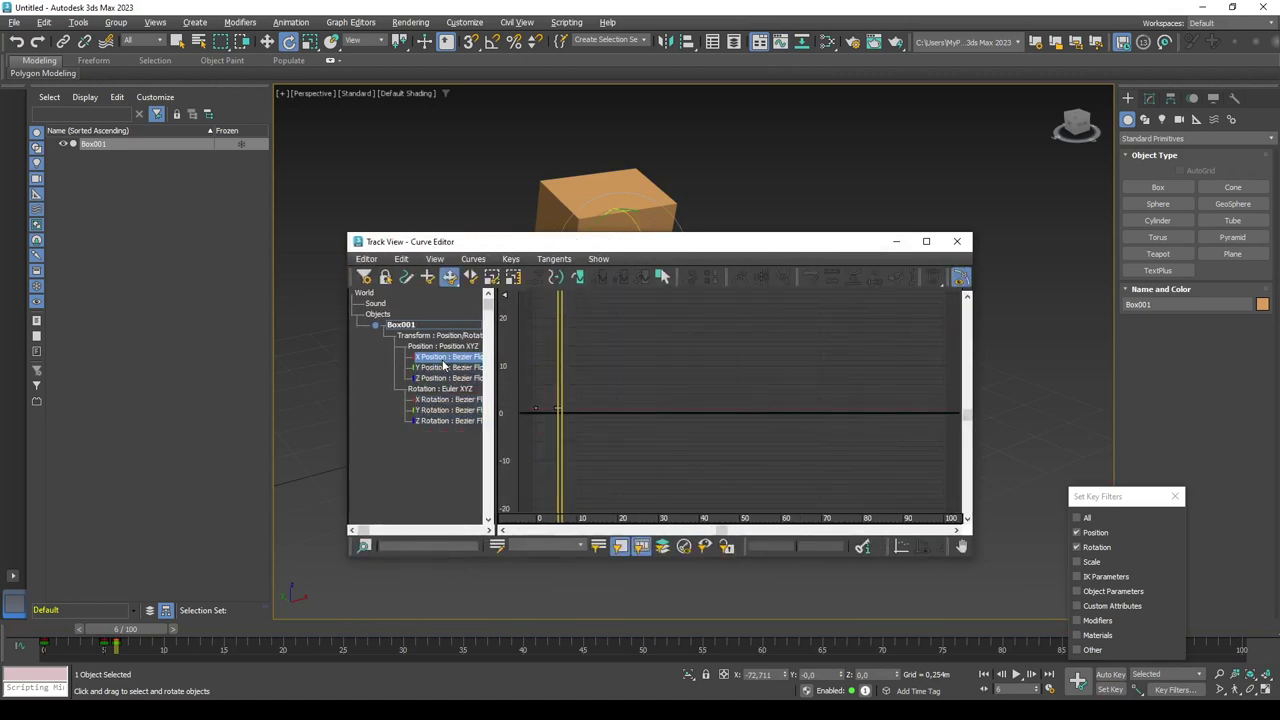
click(443, 379)
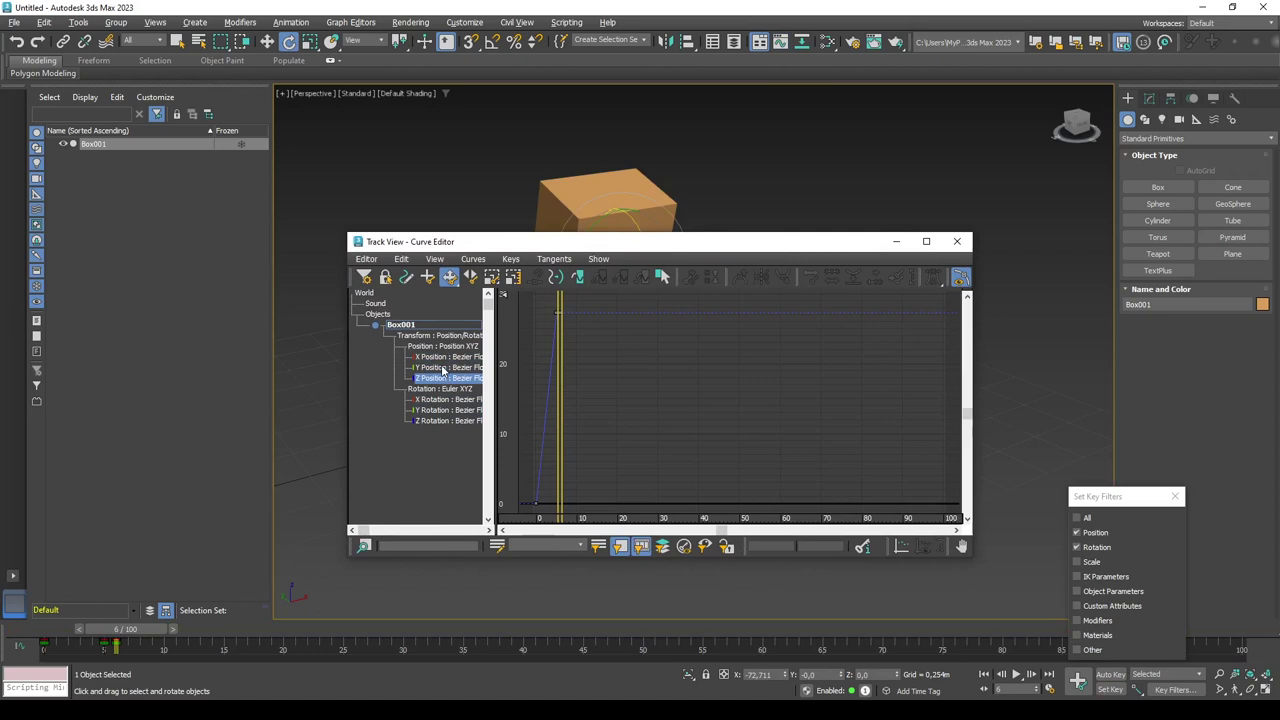
click(443, 368)
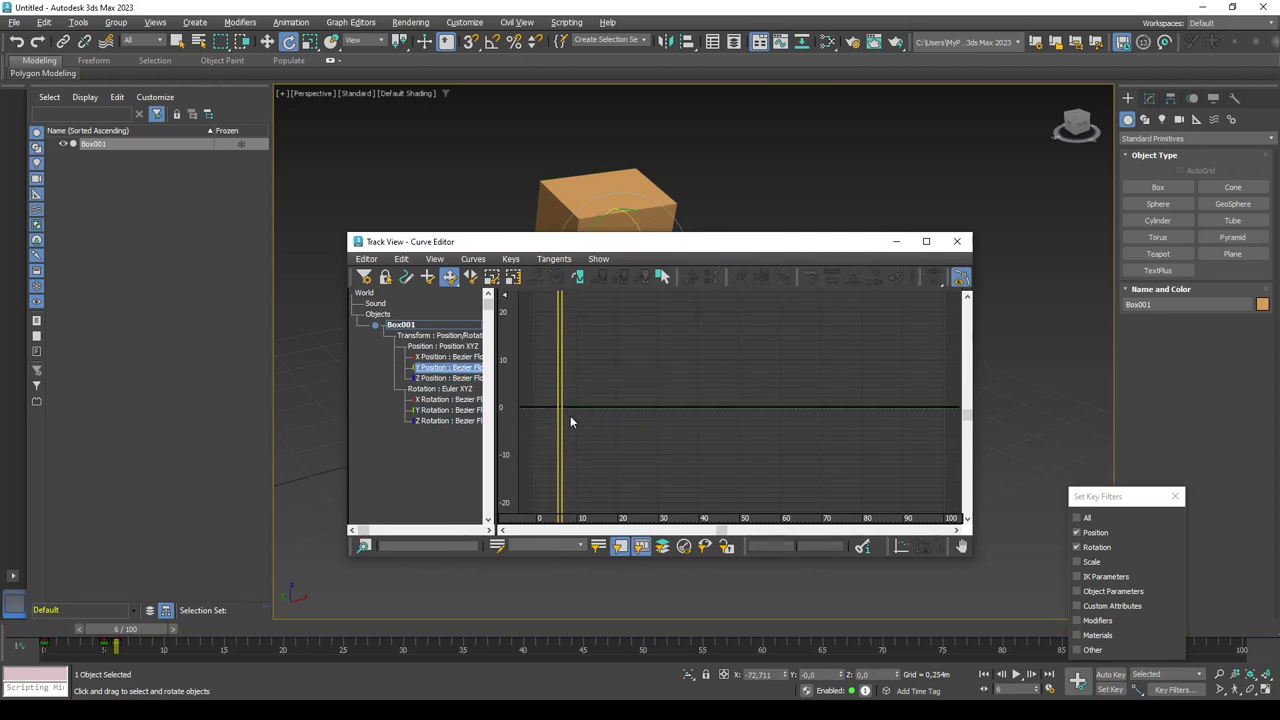
click(443, 357)
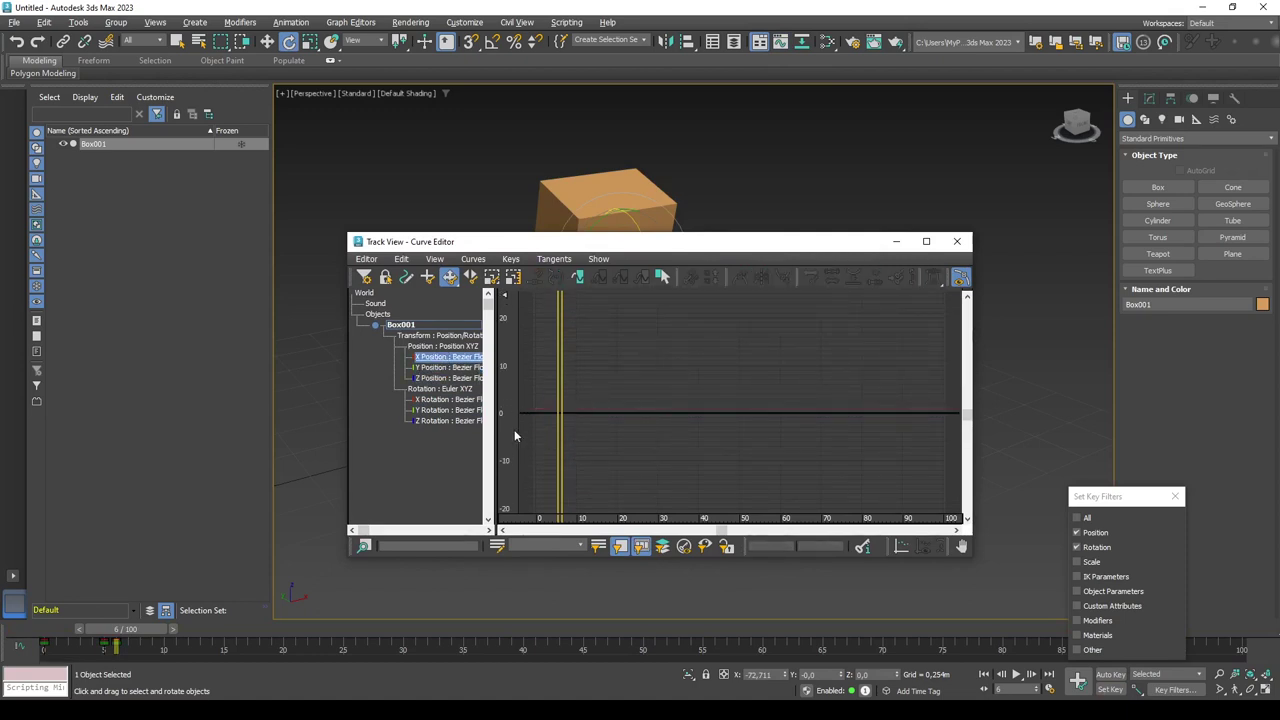
click(436, 390)
click(437, 400)
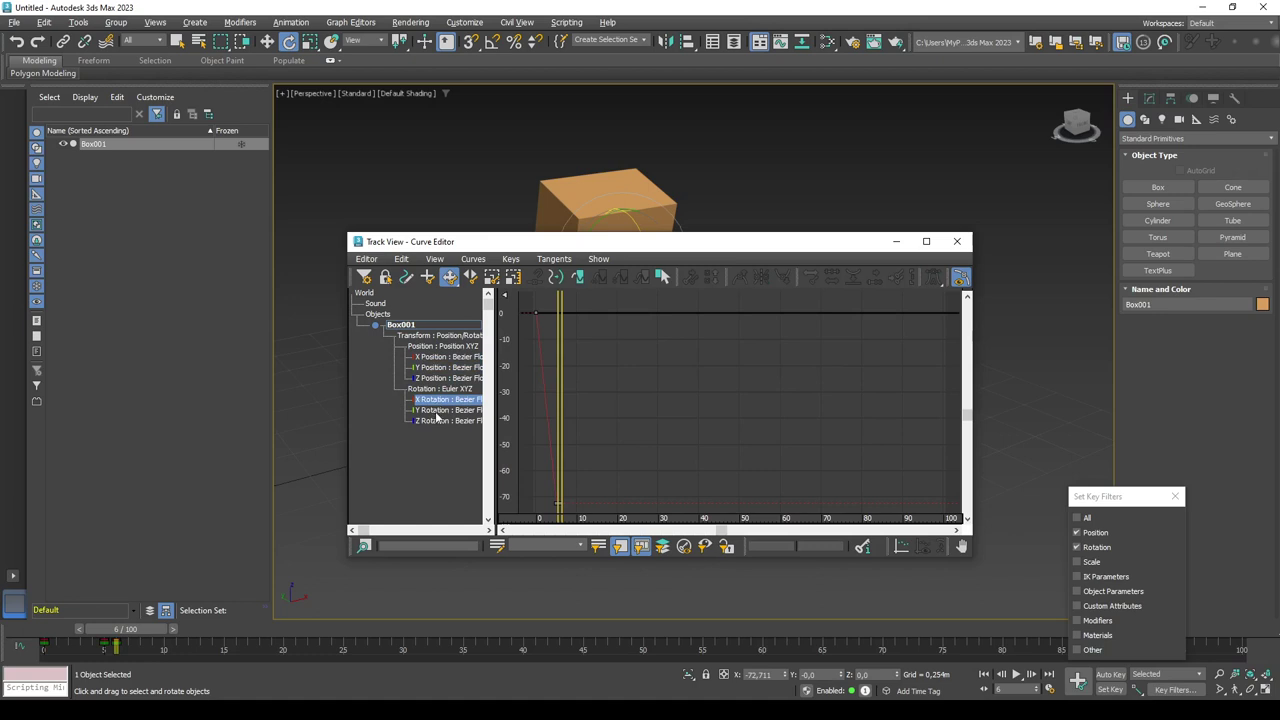
click(437, 410)
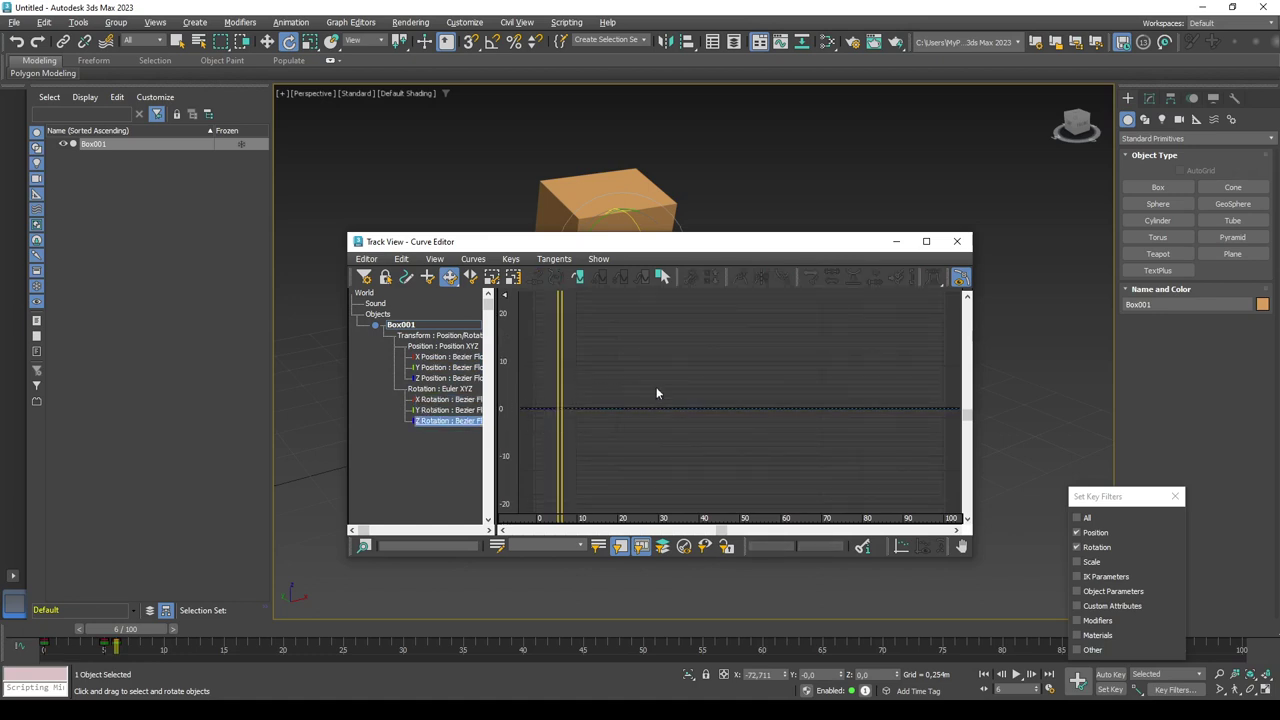
click(957, 241)
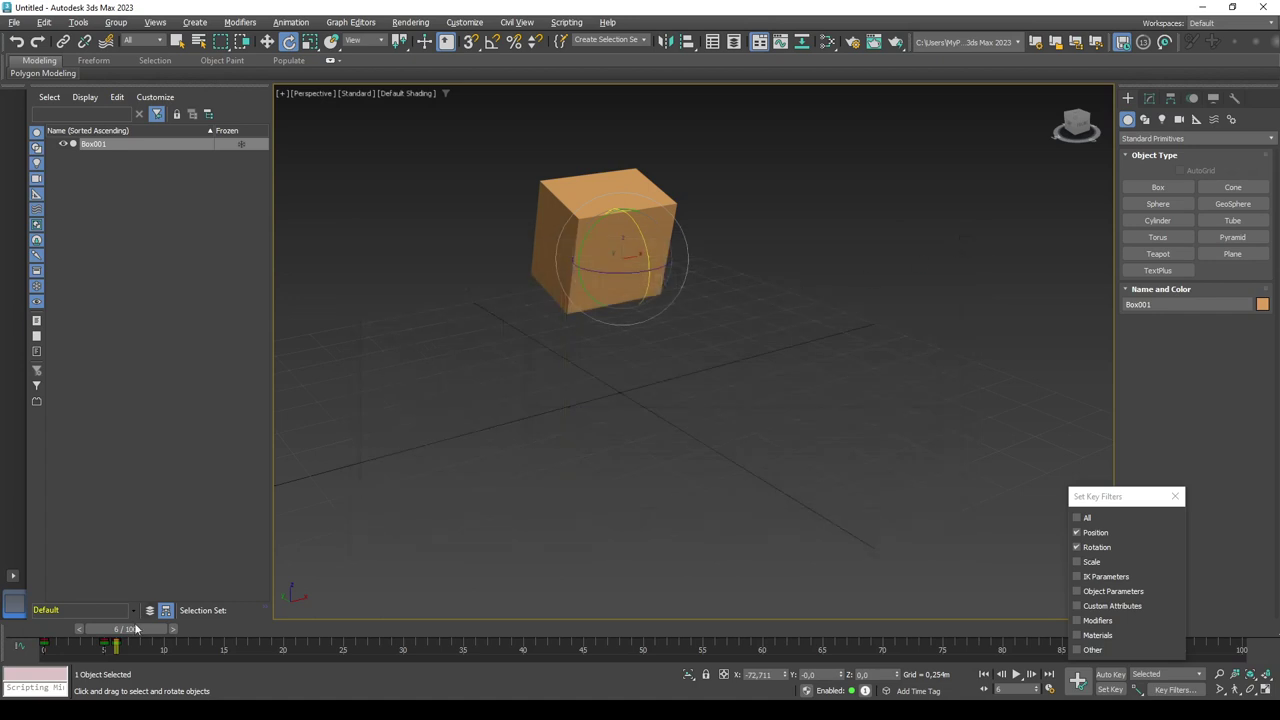
drag(117, 628, 128, 628)
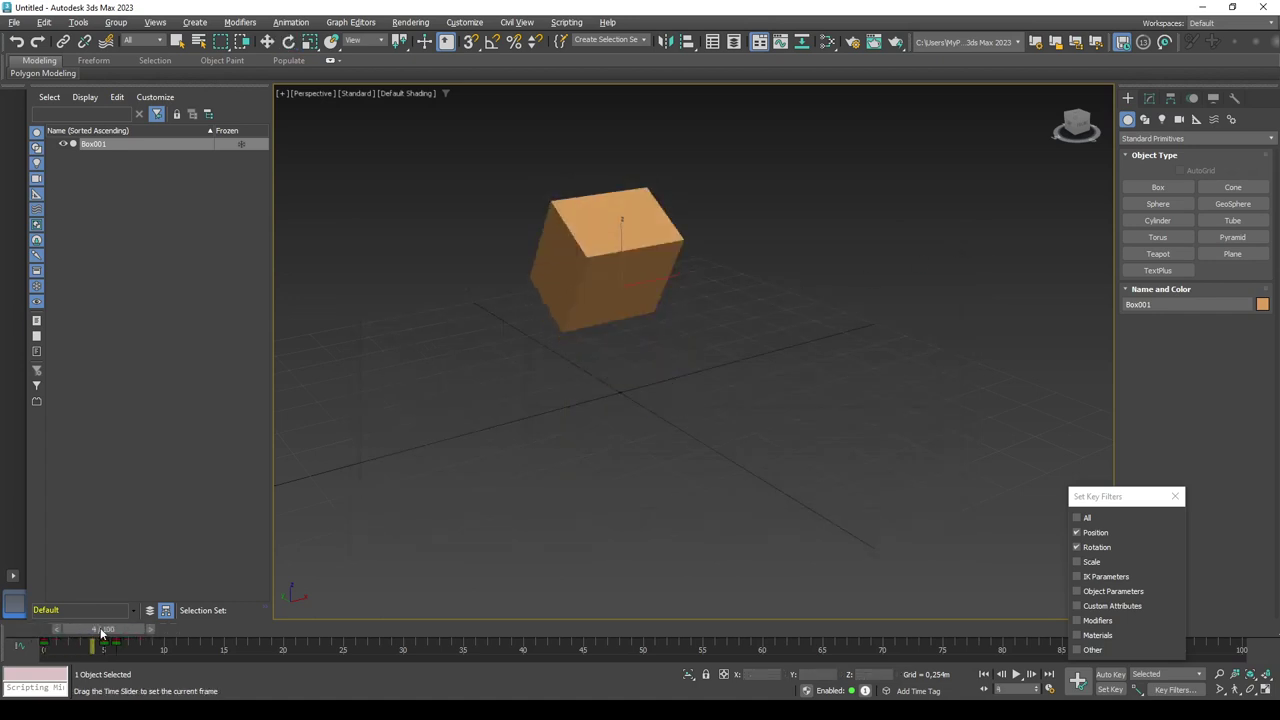
click(699, 183)
click(605, 185)
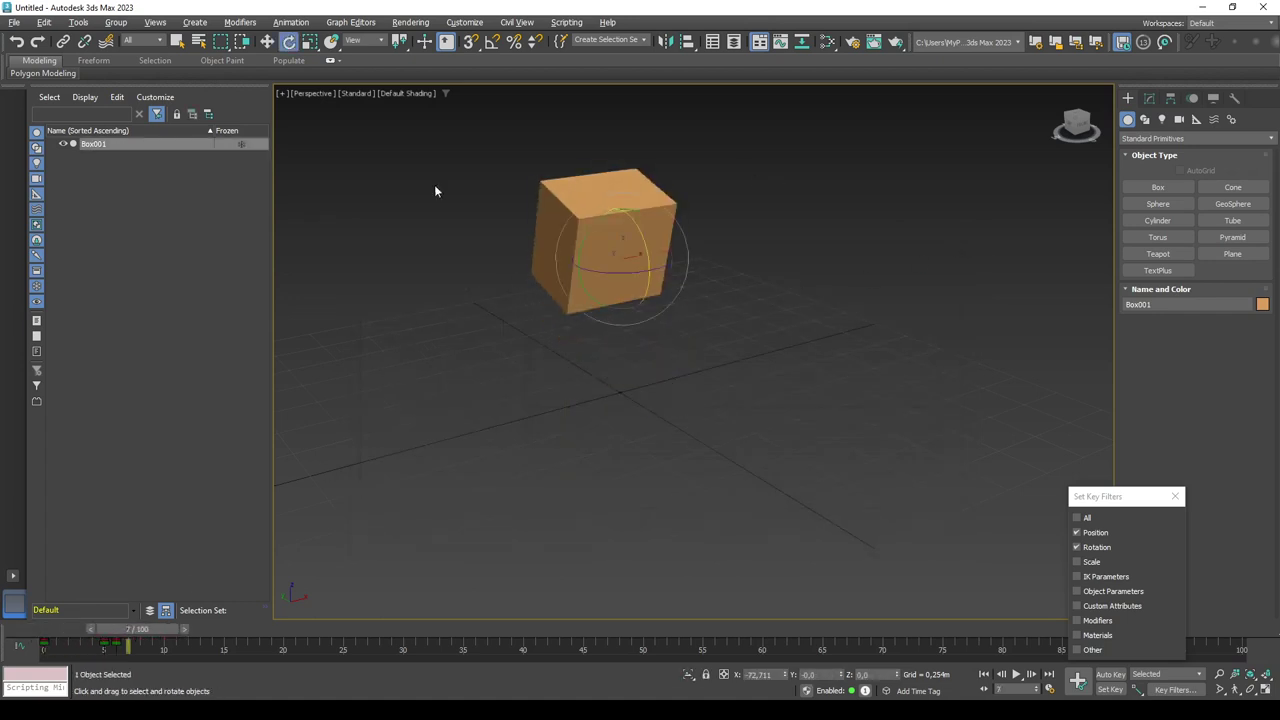
Step: Export the scene over the existing max.fbx with Animation checked in the FBX Export options
click(14, 22)
mouse_move(30, 233)
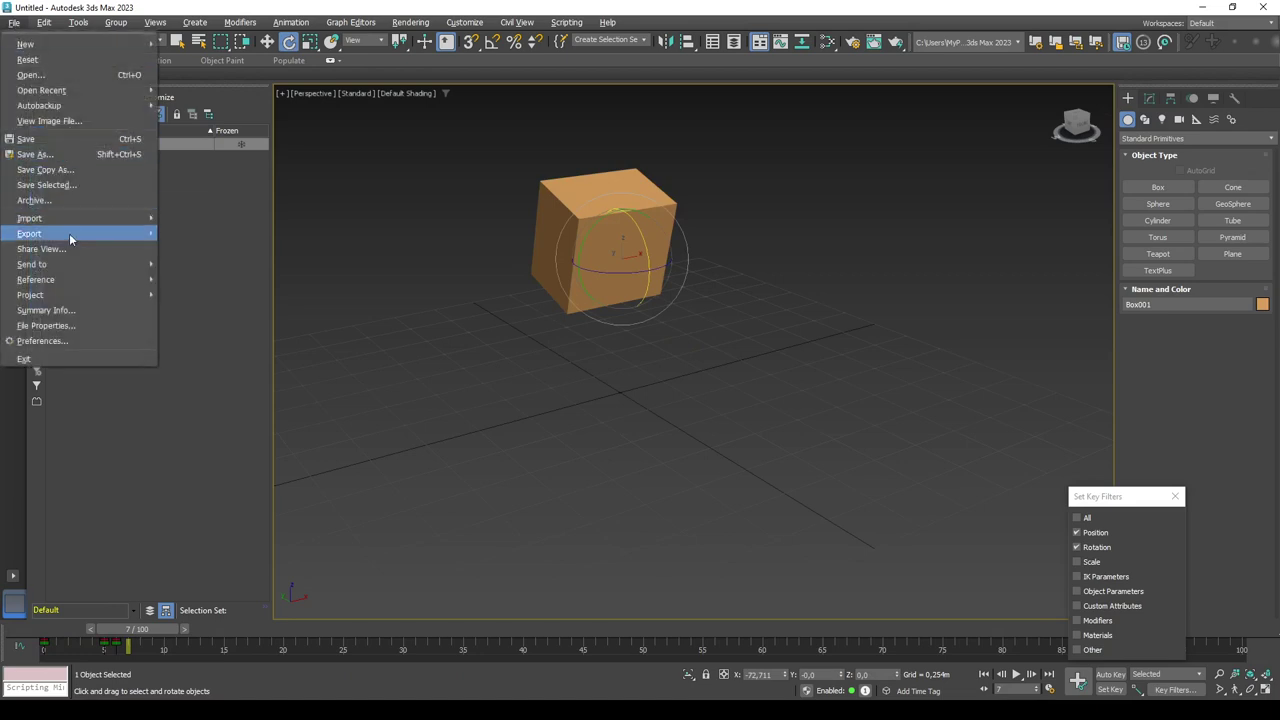
click(212, 248)
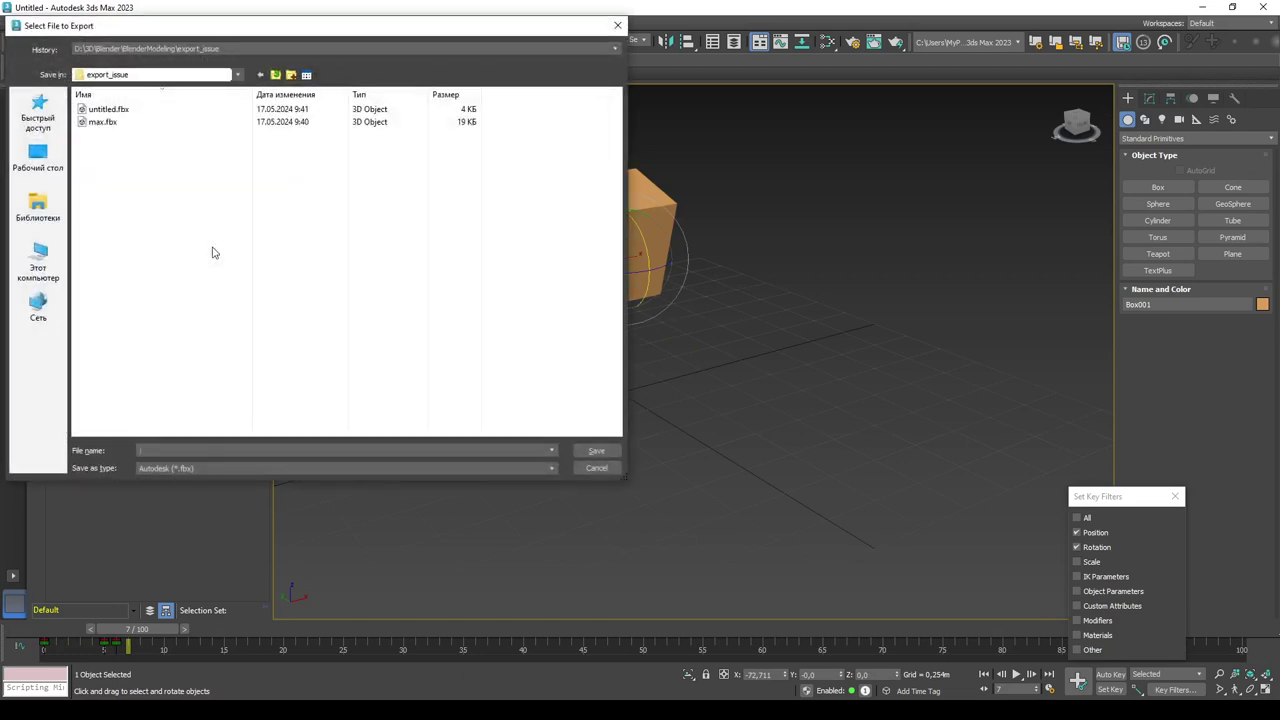
click(110, 121)
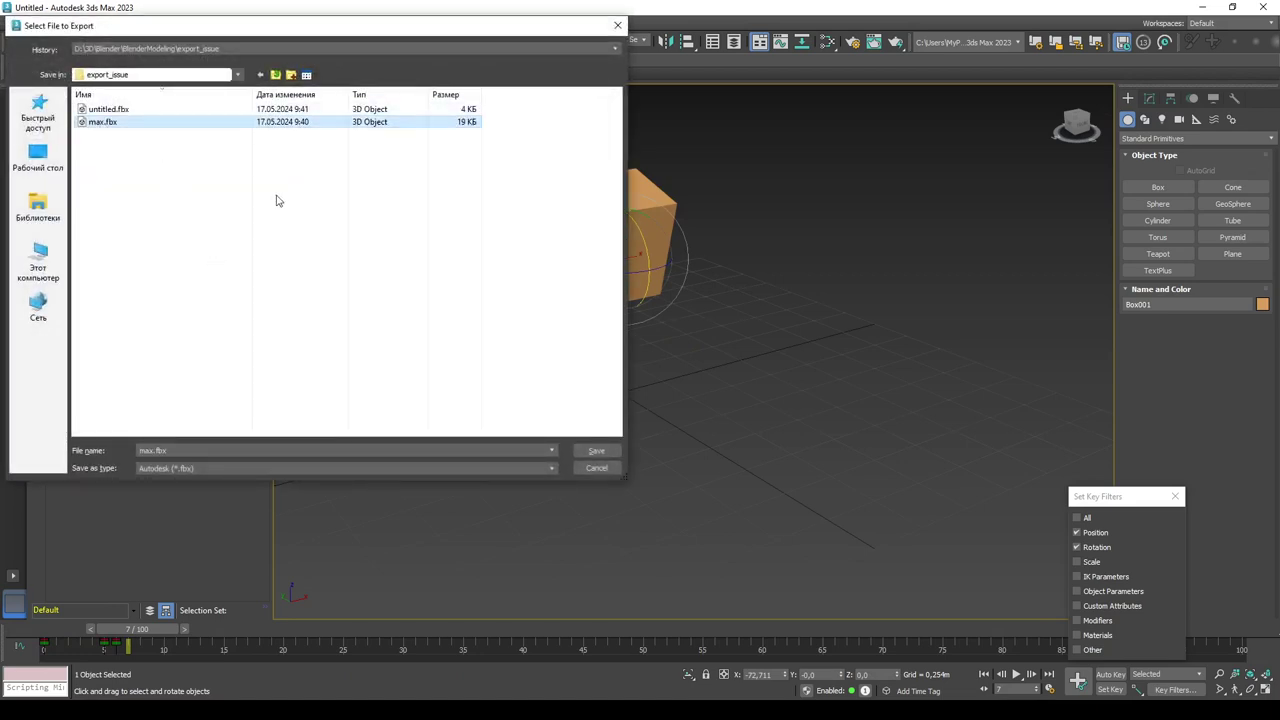
click(596, 451)
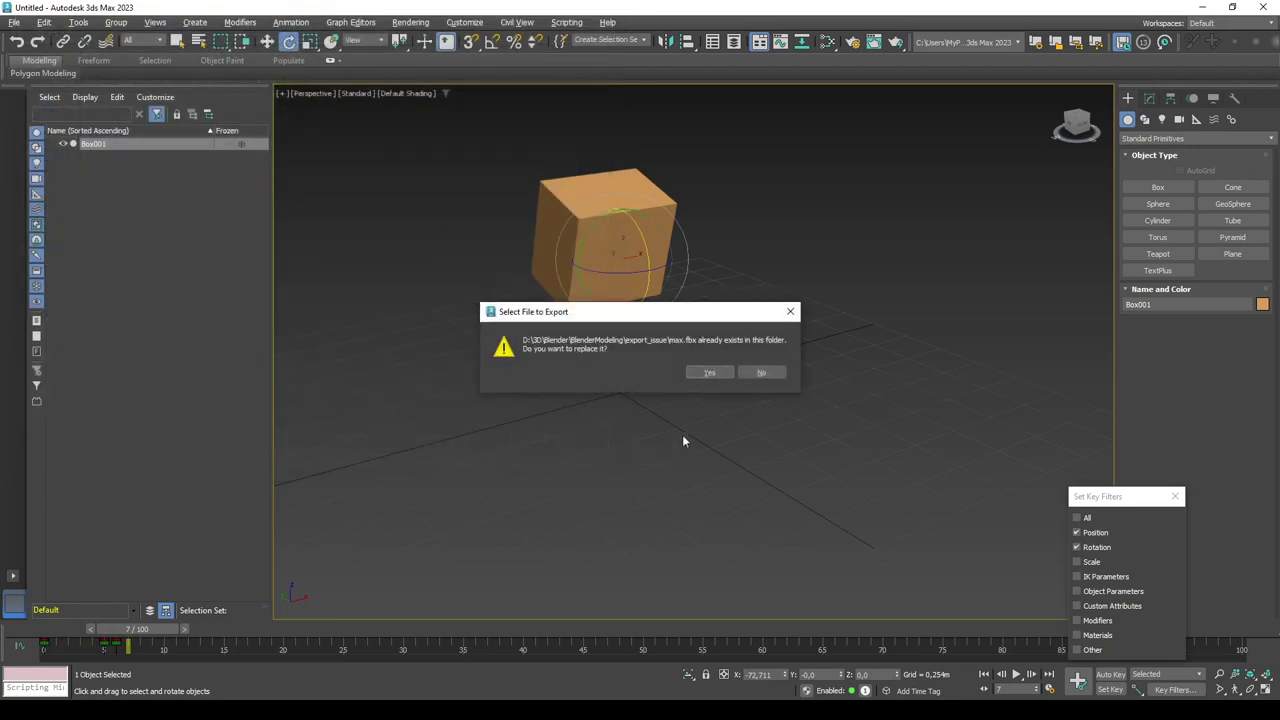
click(710, 373)
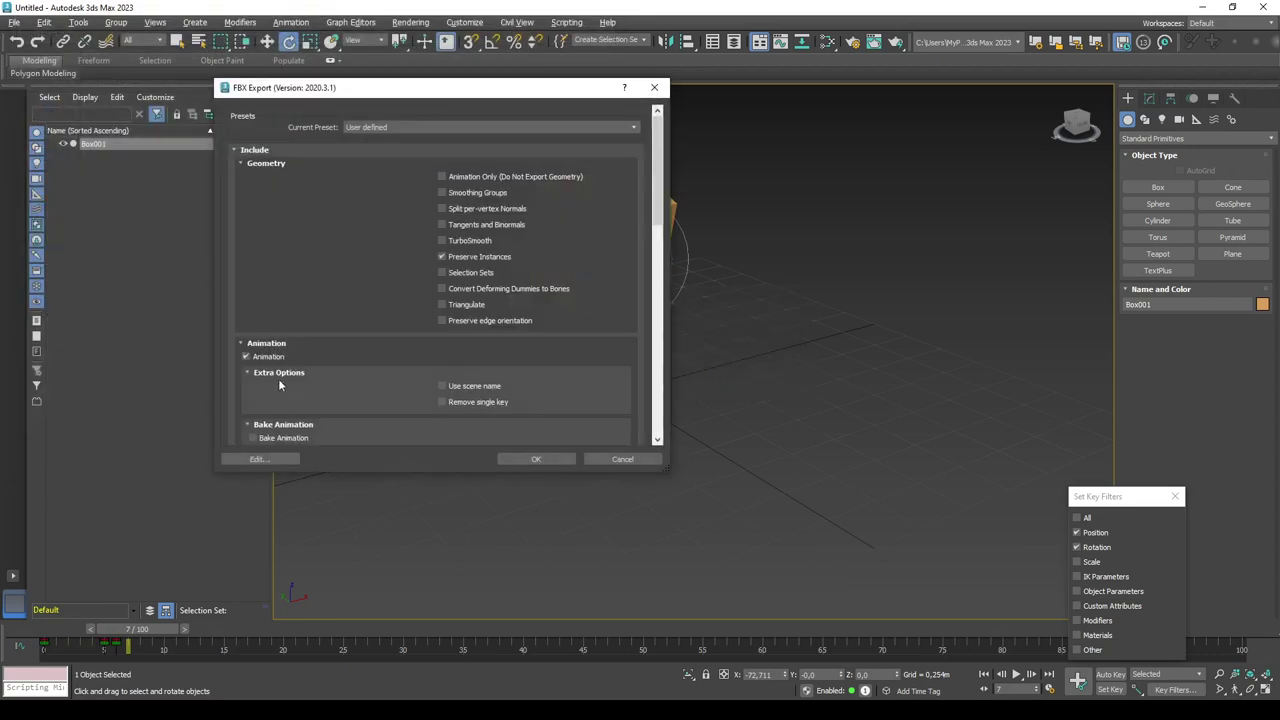
click(245, 358)
click(535, 459)
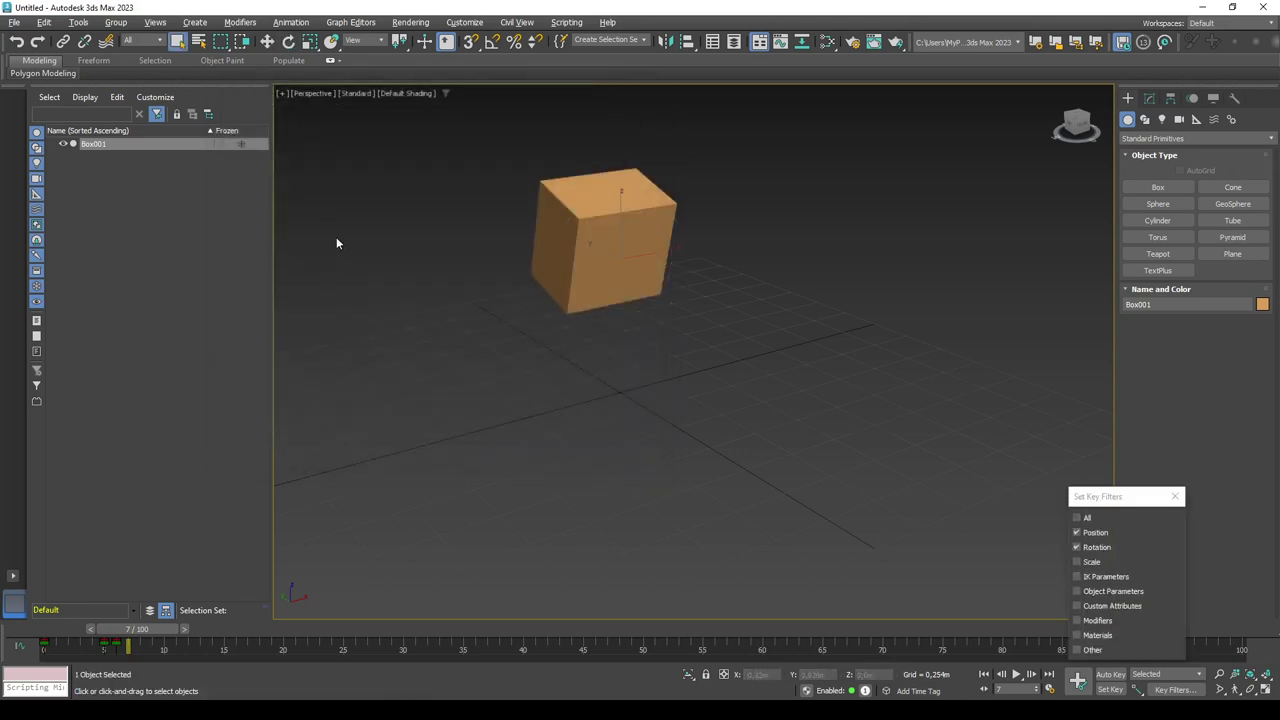
Step: Delete Box001, then import max.fbx with the default FBX import settings
key(Delete)
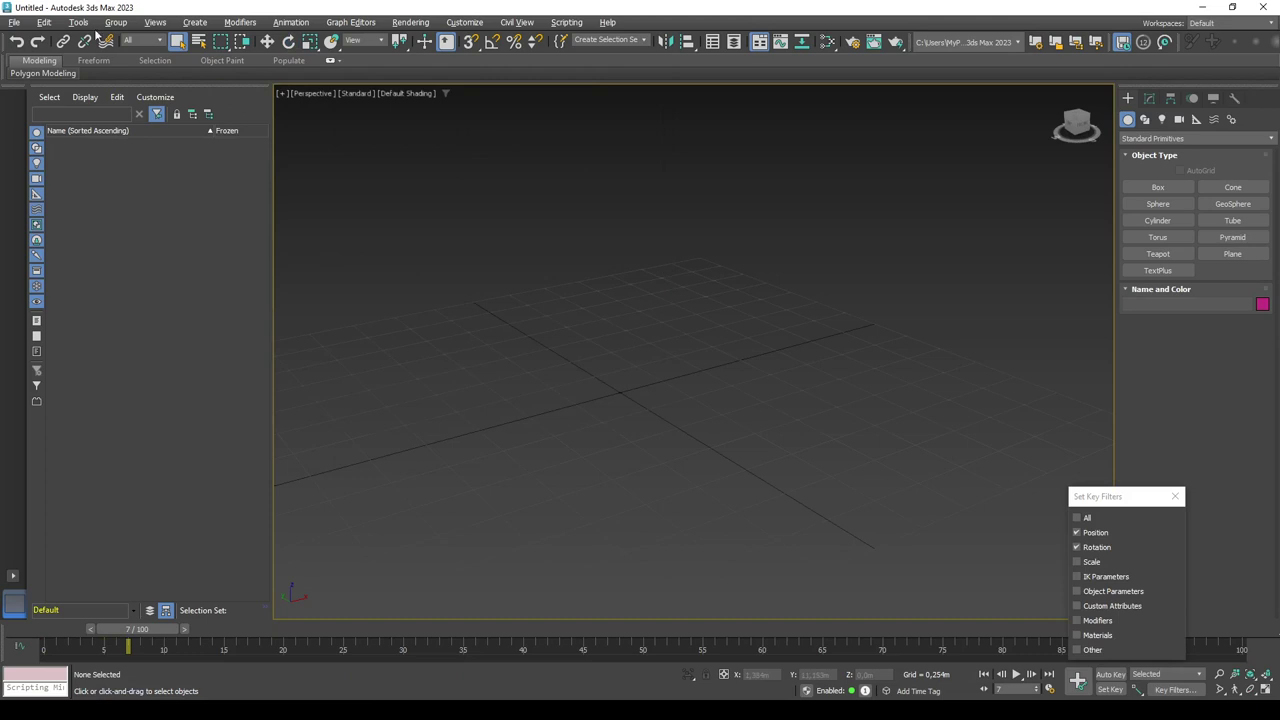
click(14, 22)
mouse_move(30, 218)
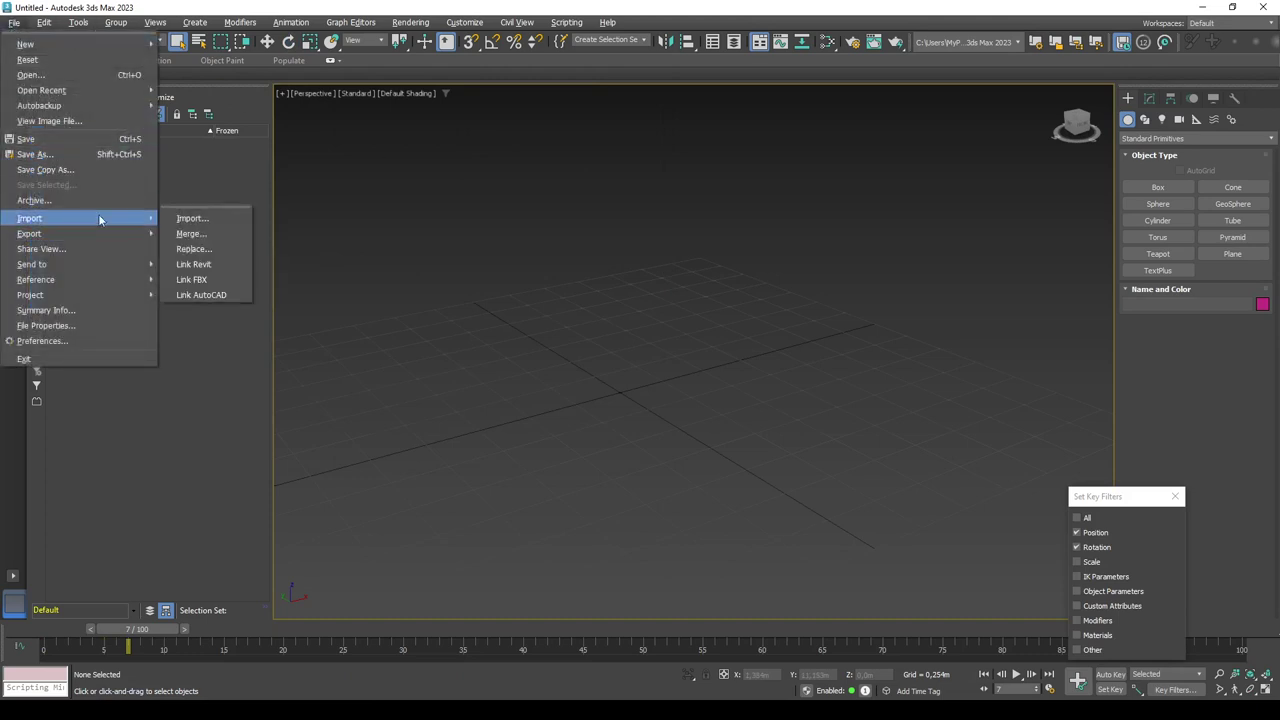
click(200, 216)
click(102, 121)
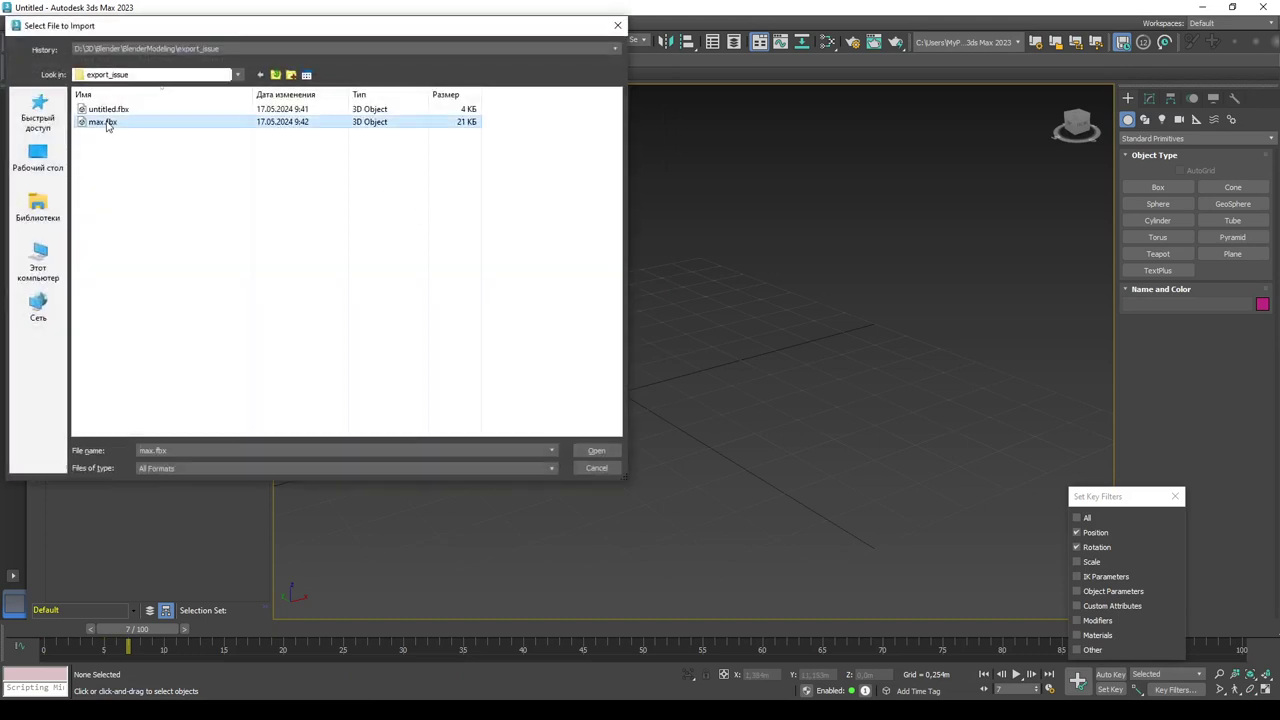
key(Return)
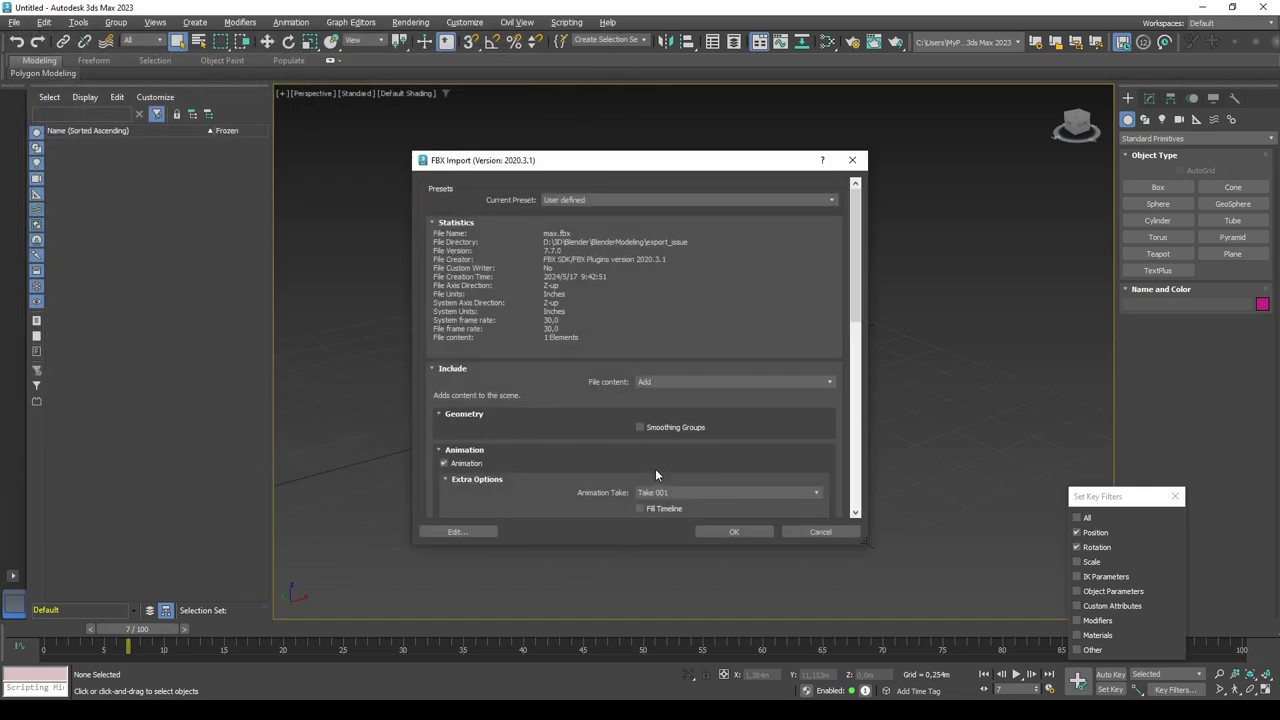
click(728, 531)
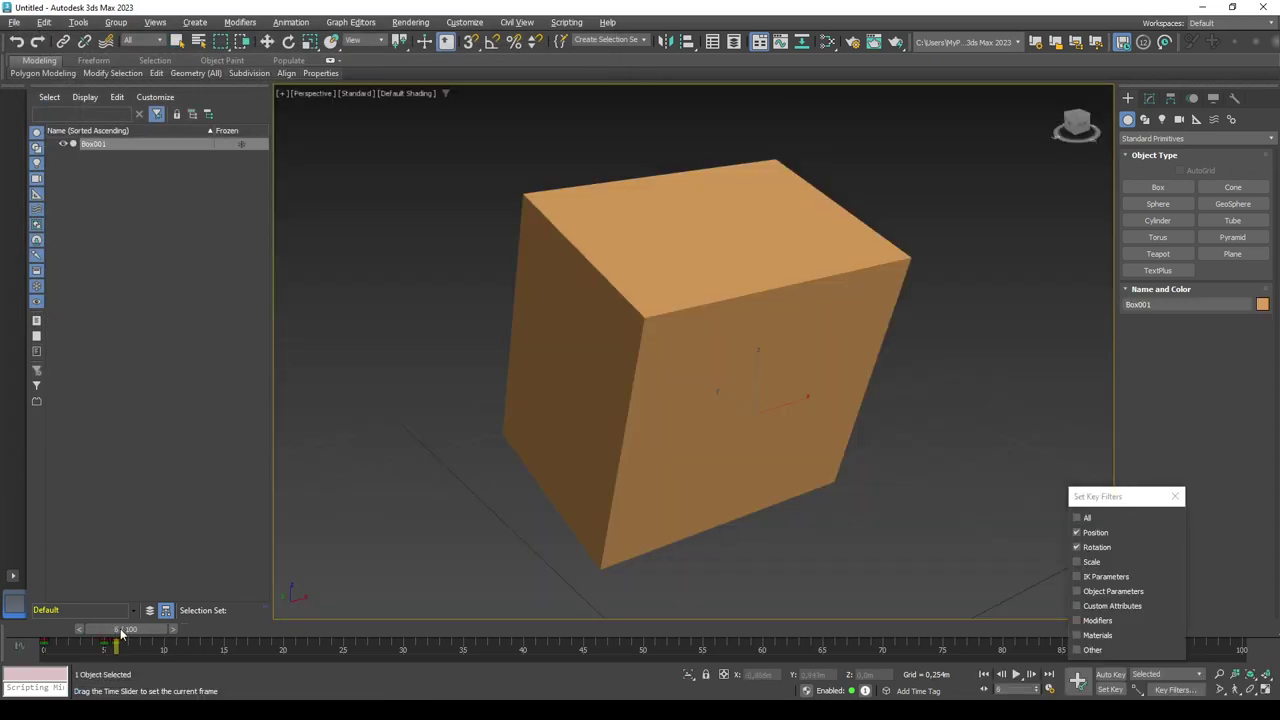
mouse_move(128, 629)
mouse_down()
mouse_move(68, 632)
mouse_move(116, 636)
mouse_up()
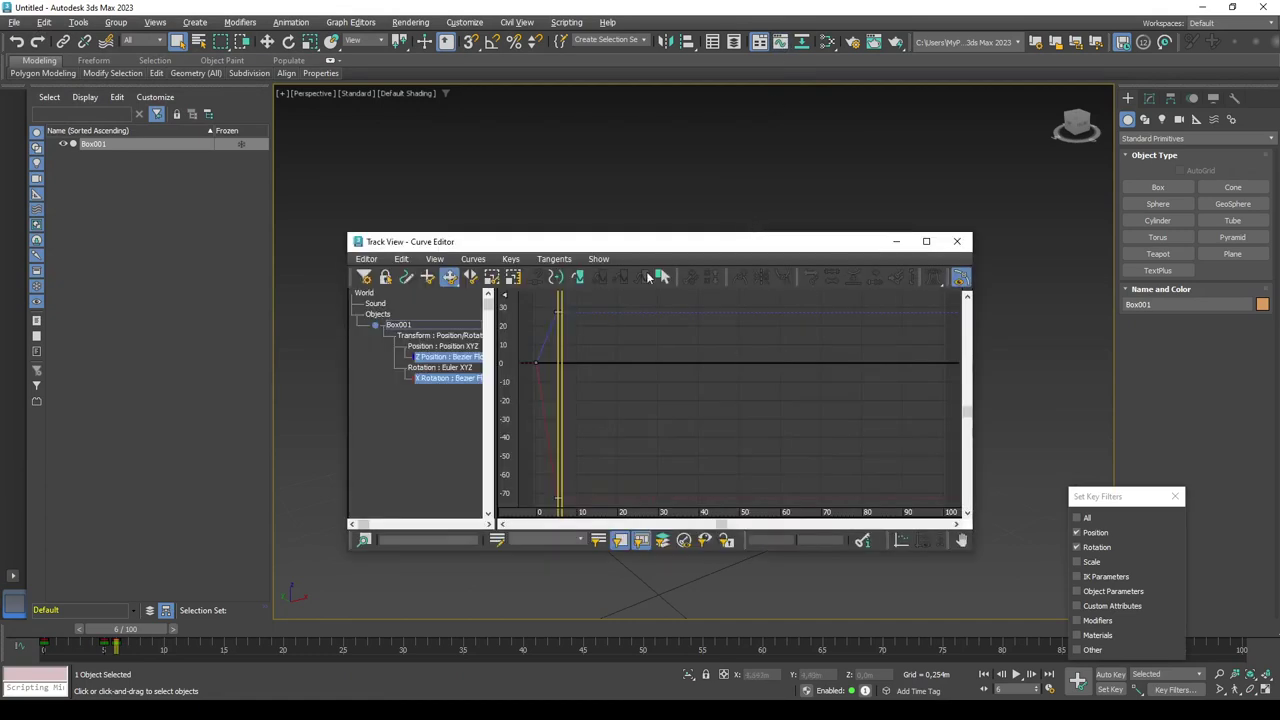
click(445, 358)
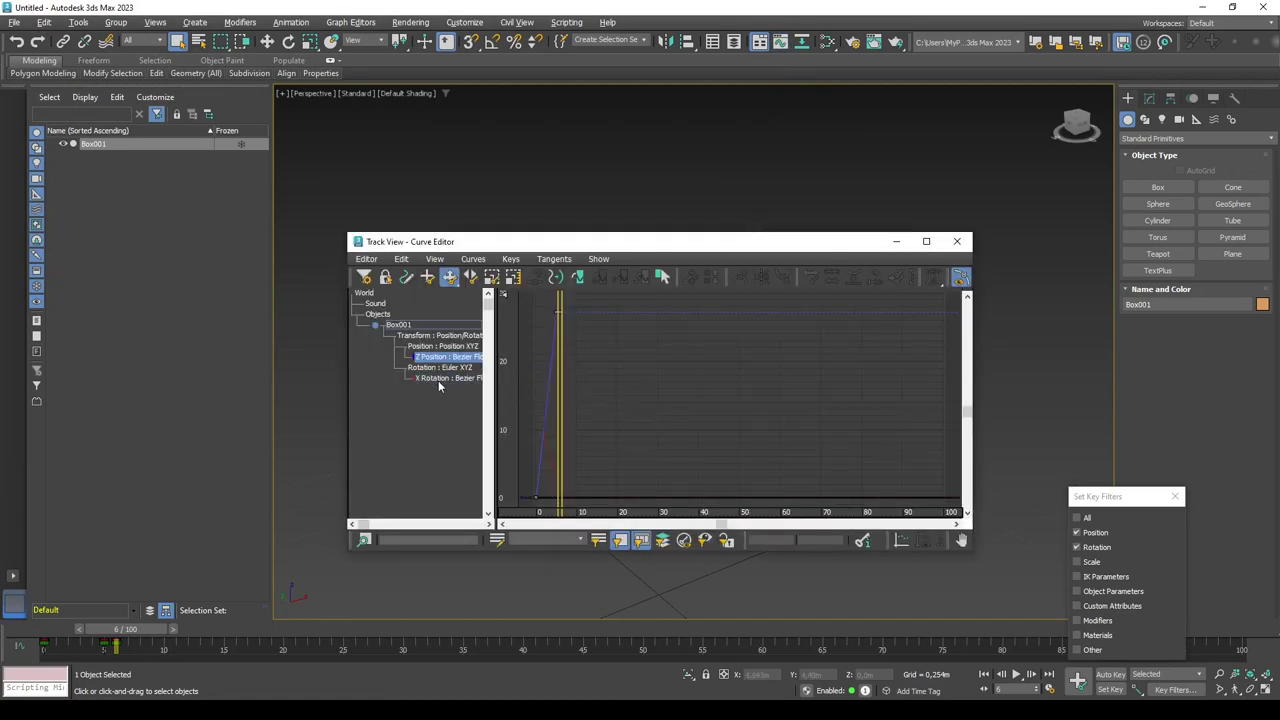
click(436, 380)
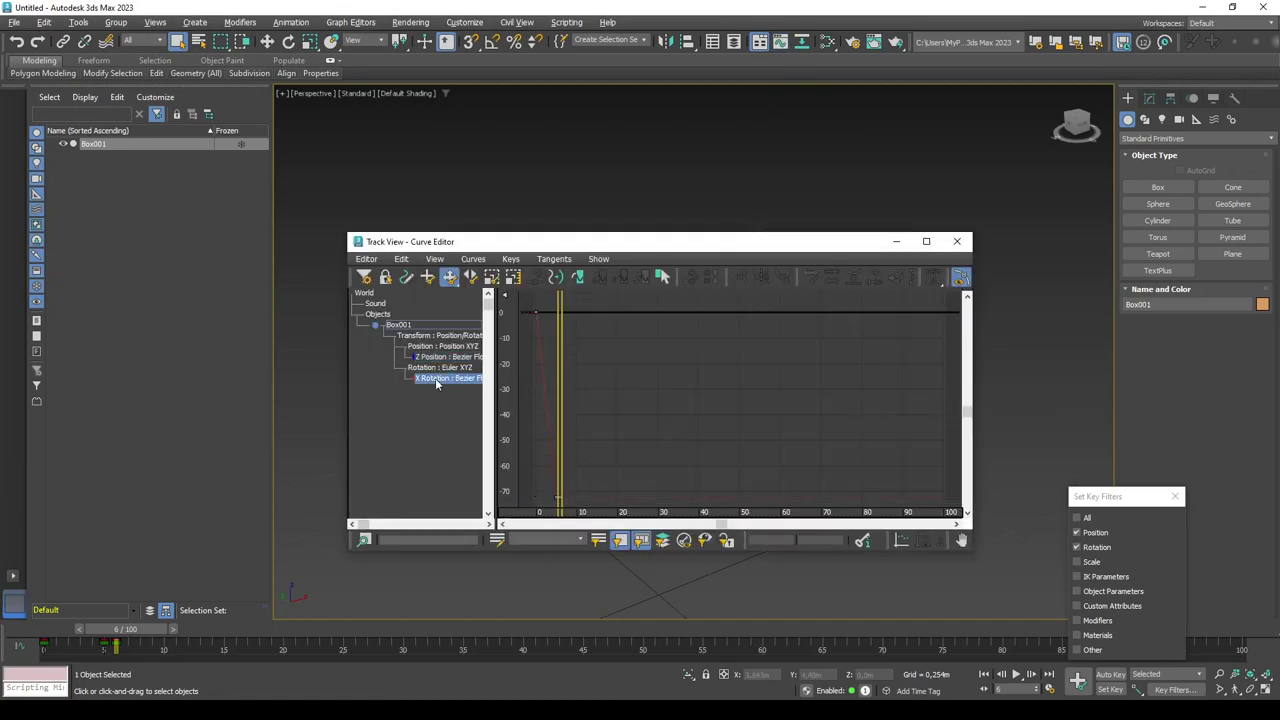
click(957, 241)
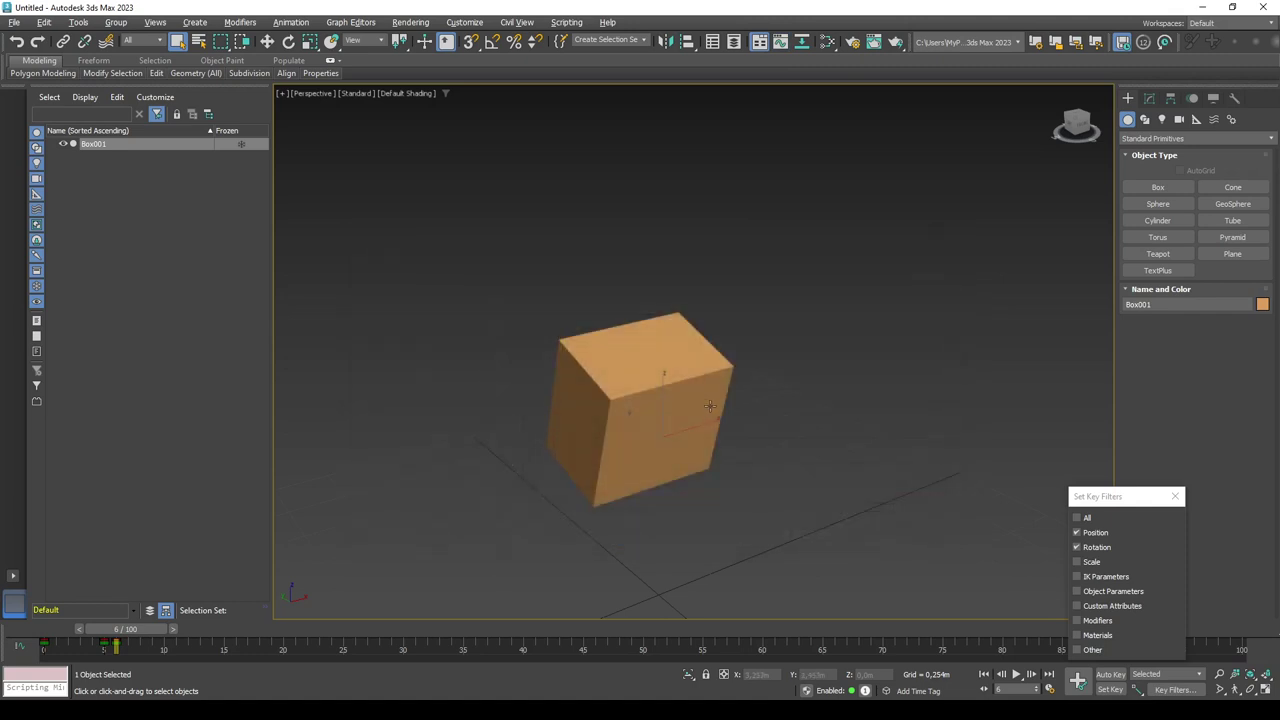
key(Delete)
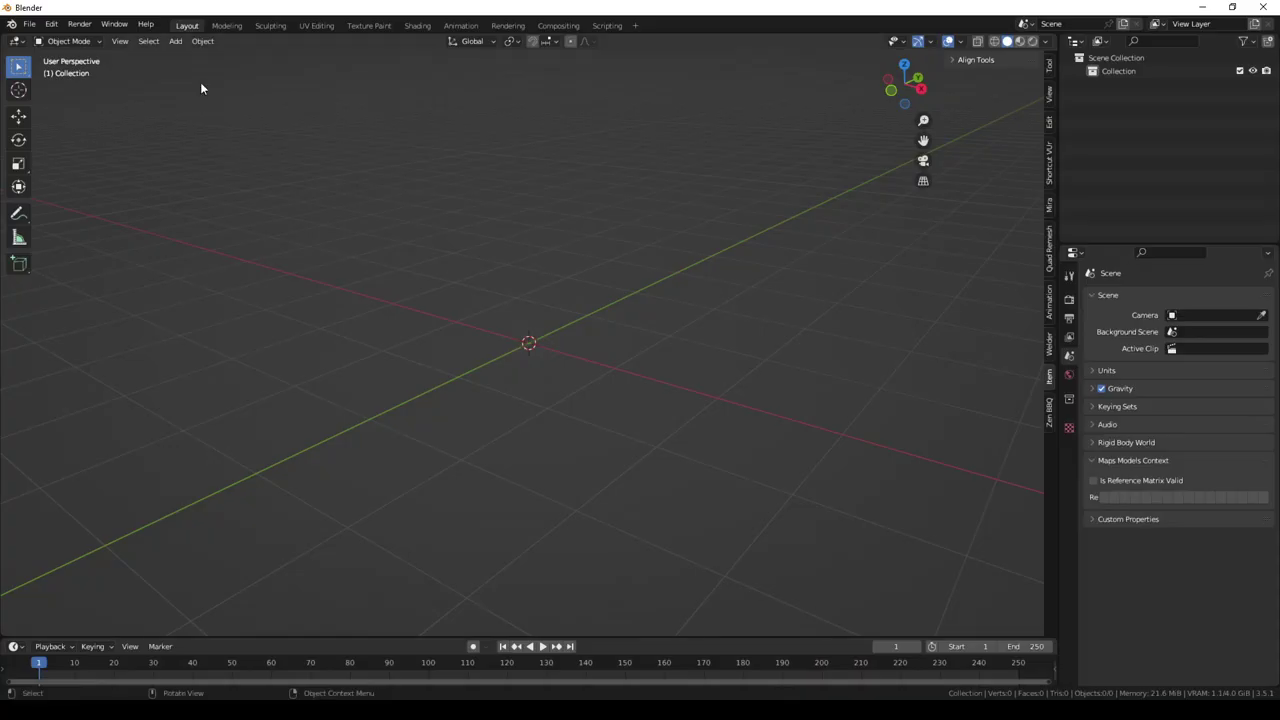
Step: Import untitled.fbx through File > Import > FBX, leaving the scene empty
click(31, 25)
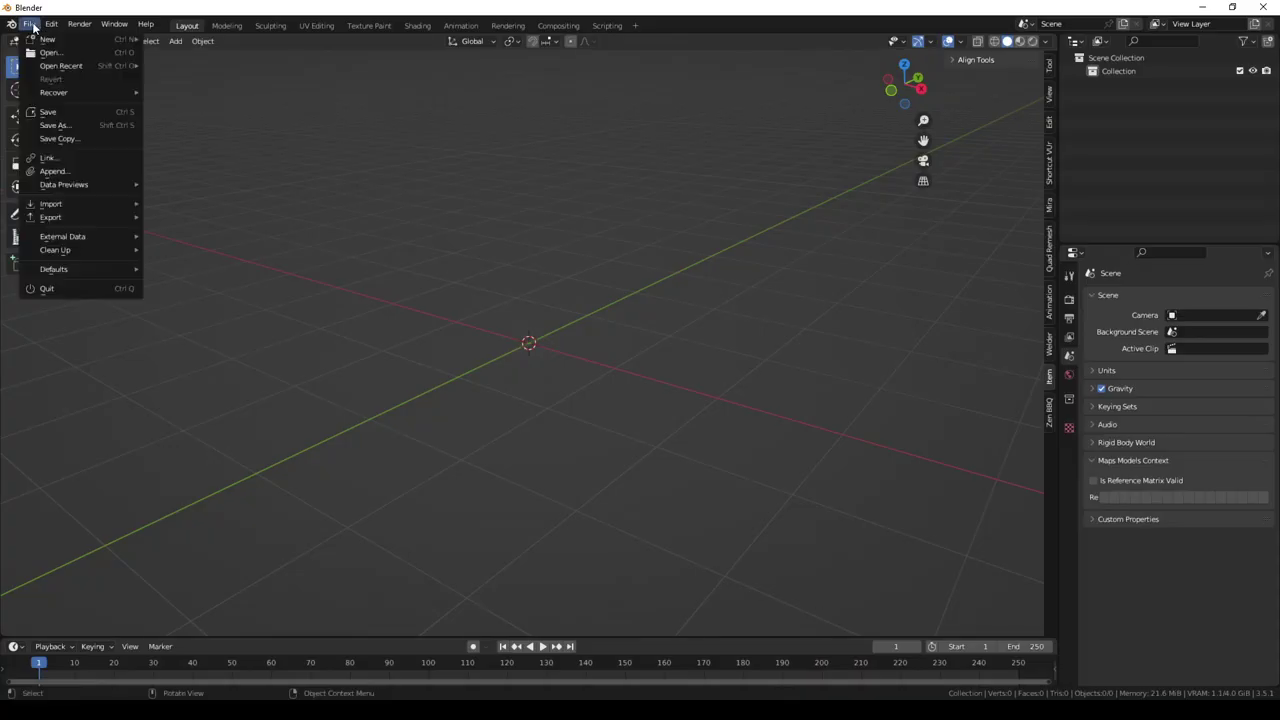
mouse_move(51, 204)
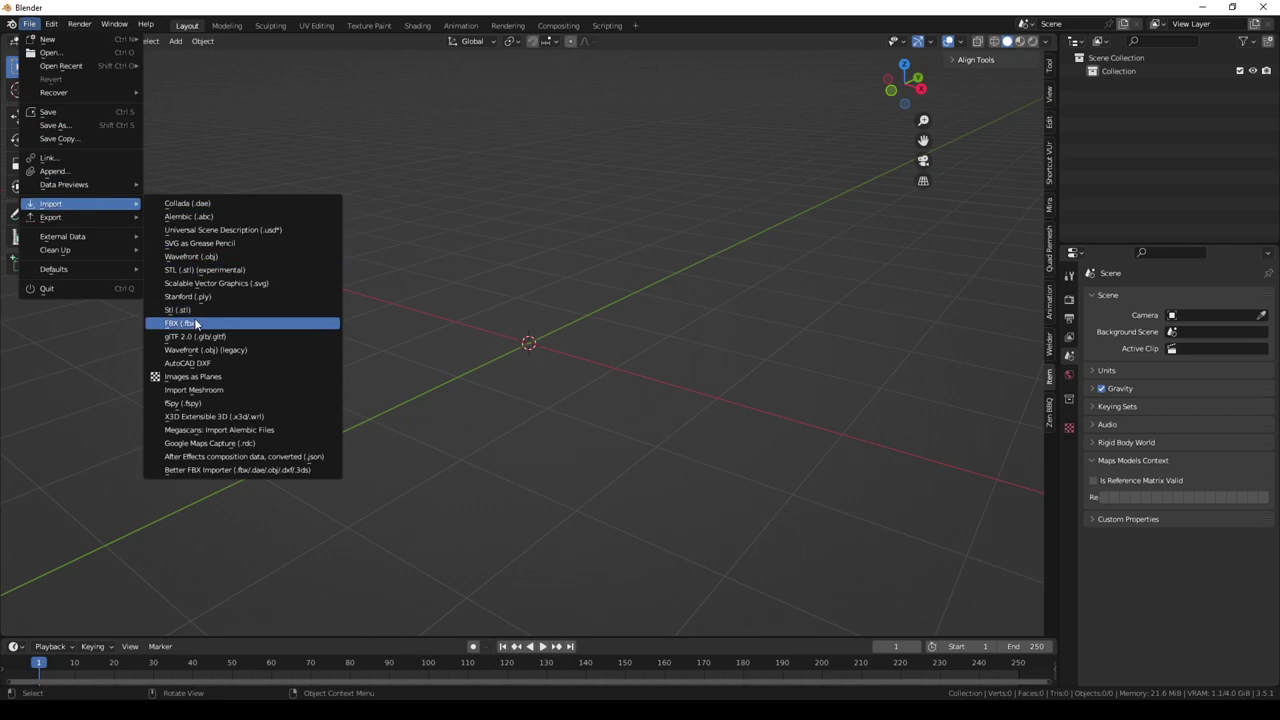
click(196, 323)
click(470, 128)
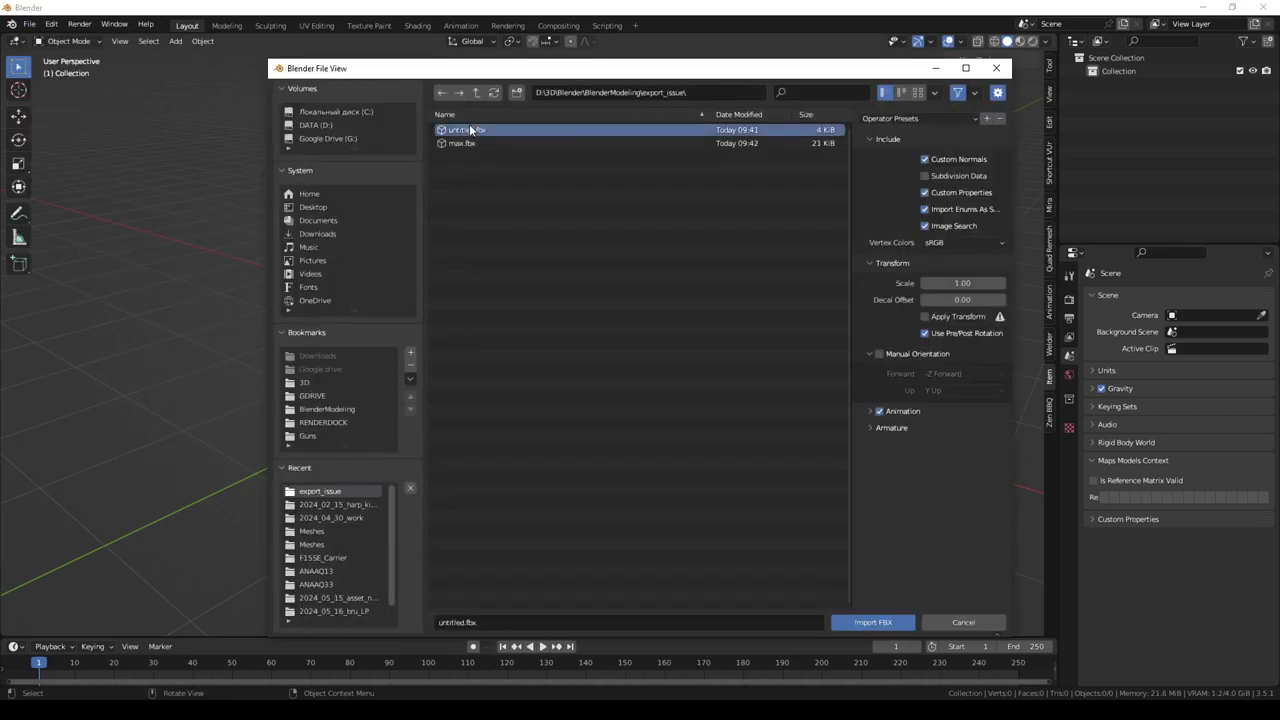
click(884, 624)
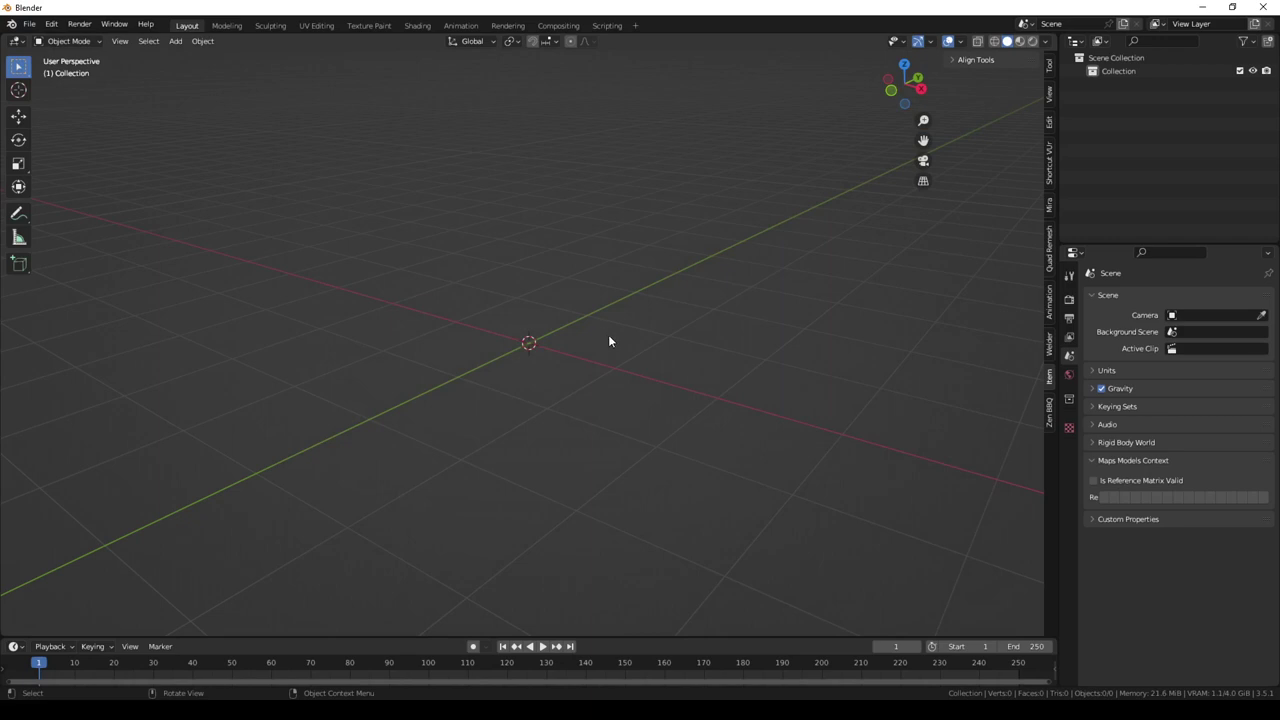
middle_drag(608, 337, 631, 343)
Step: Import max.fbx through File > Import > FBX instead
click(29, 24)
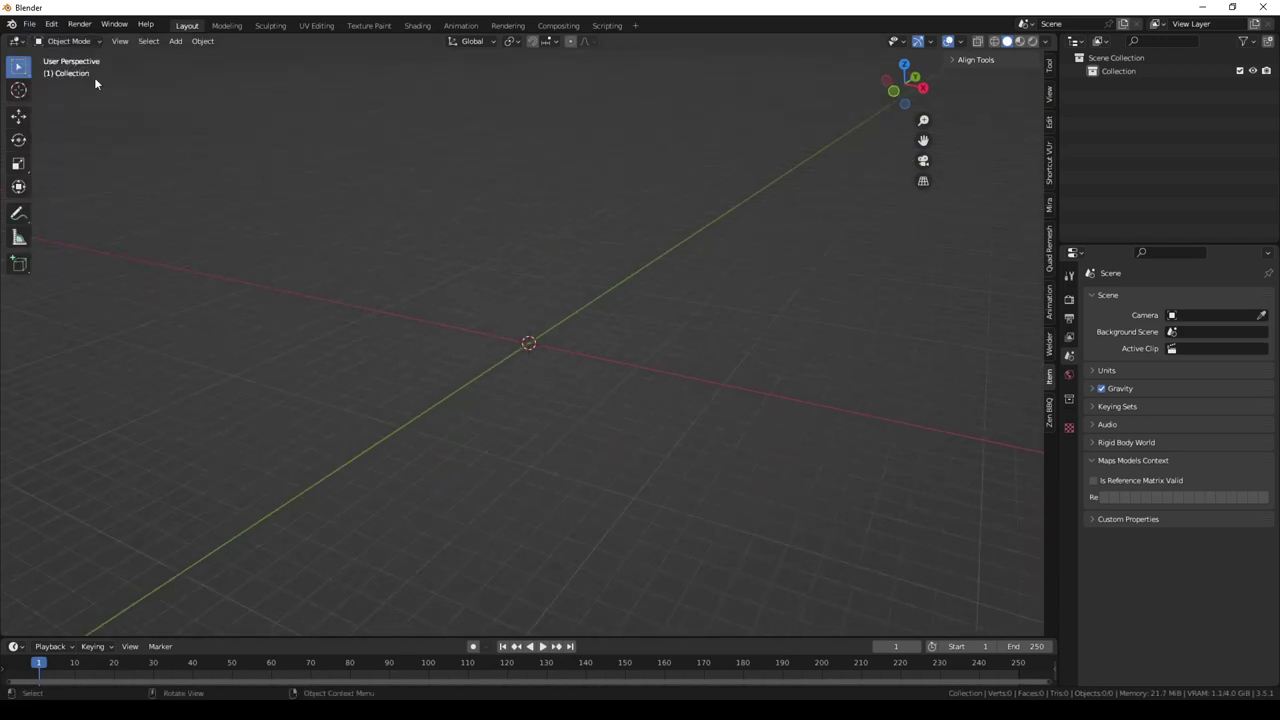
click(29, 24)
mouse_move(50, 203)
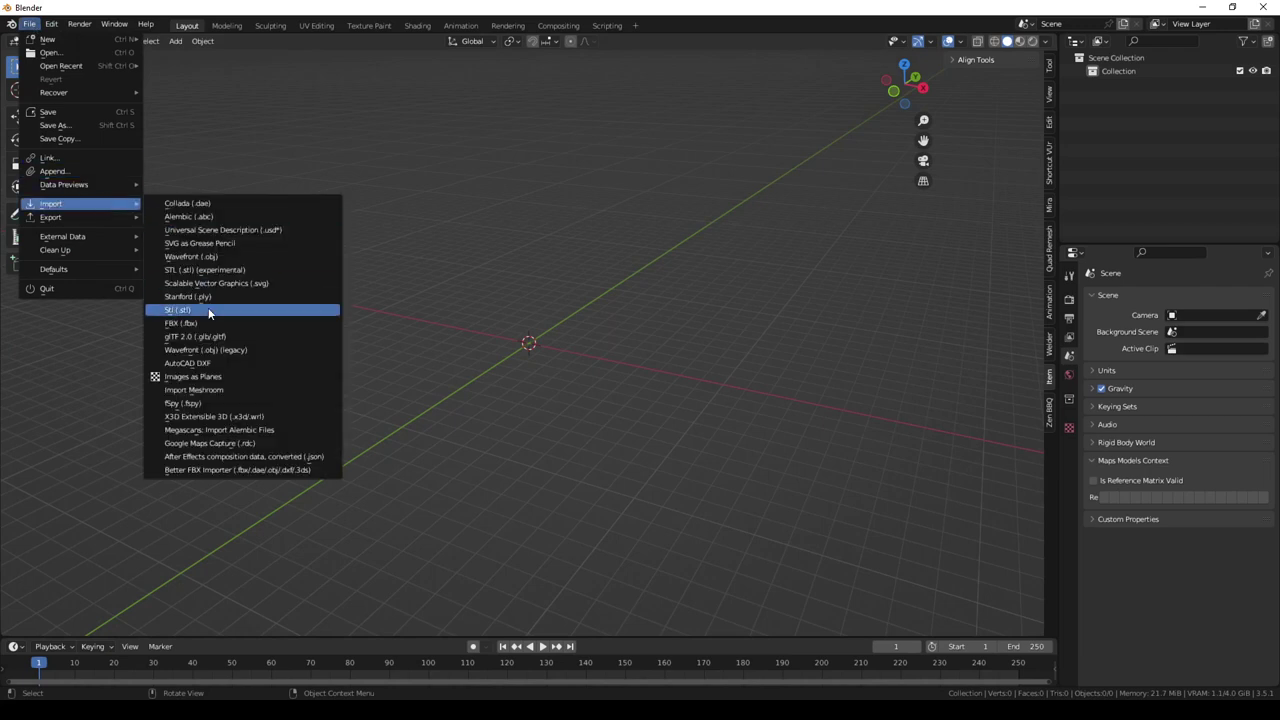
click(220, 322)
click(471, 144)
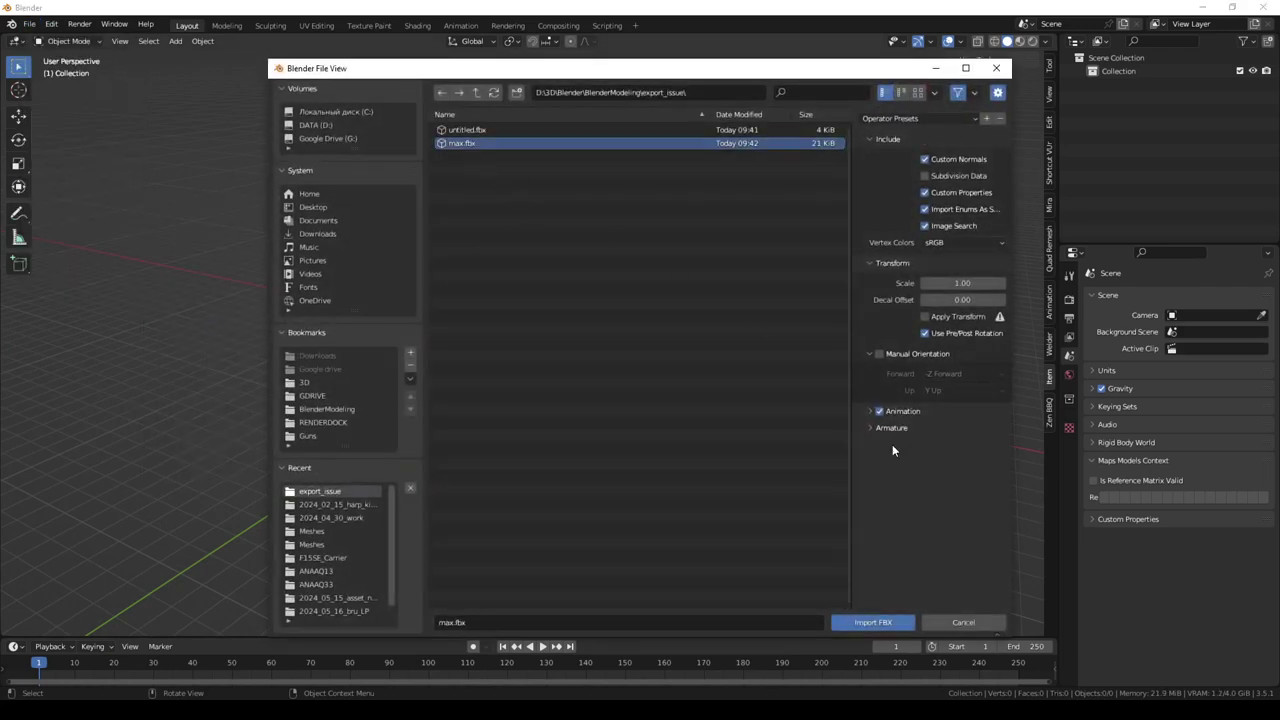
click(875, 622)
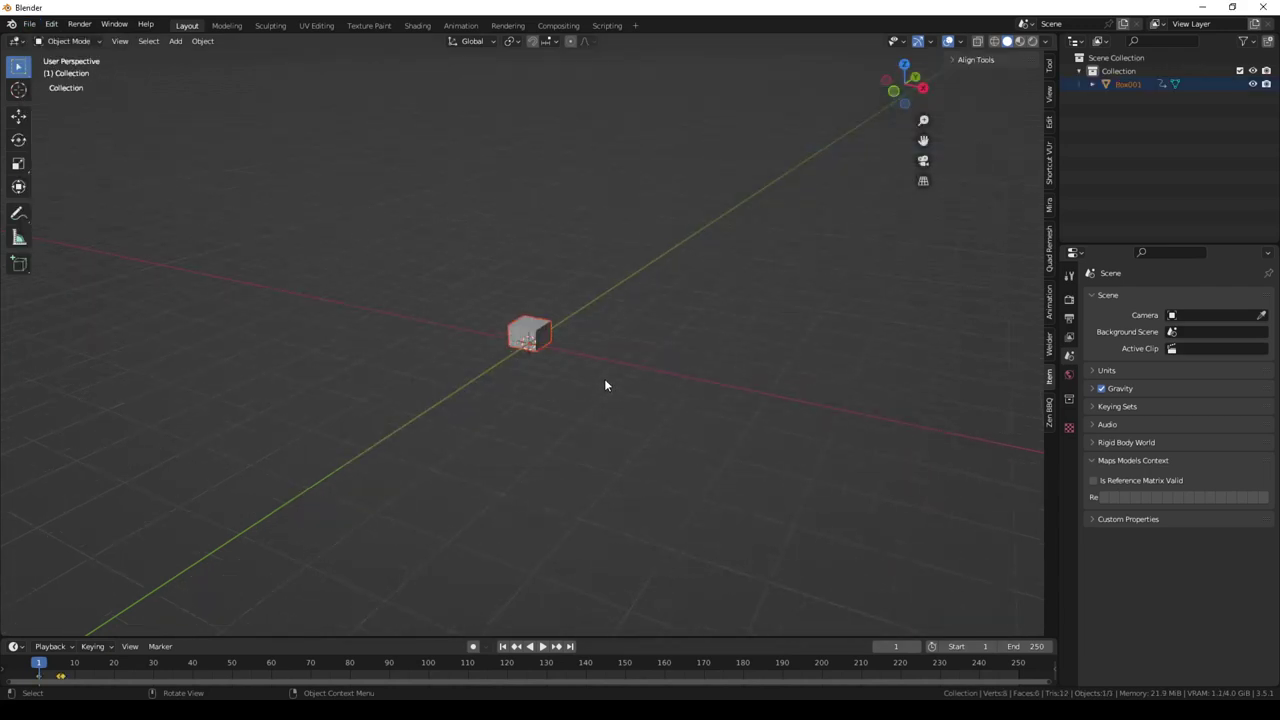
Step: Show the N sidebar, heighten the timeline and zoom it to the cube's keyframes
key(n)
middle_drag(564, 313, 625, 370)
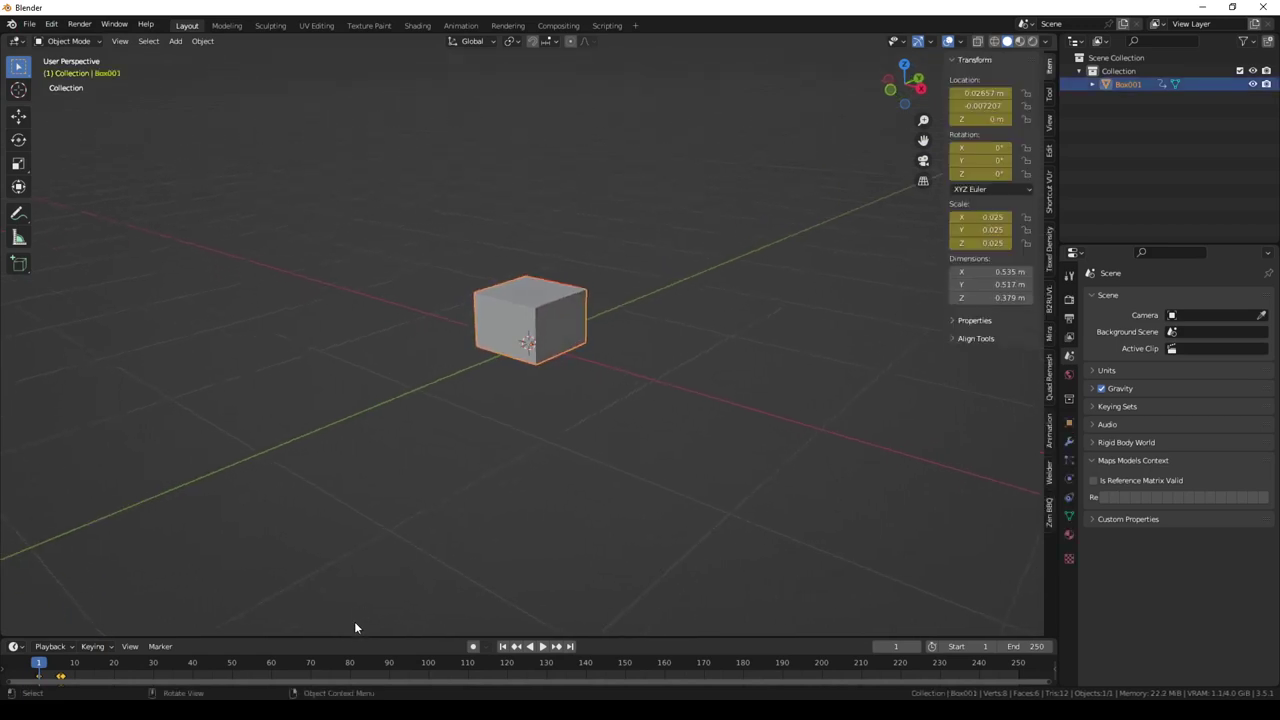
drag(350, 634, 352, 530)
scroll(57, 581, up, 3)
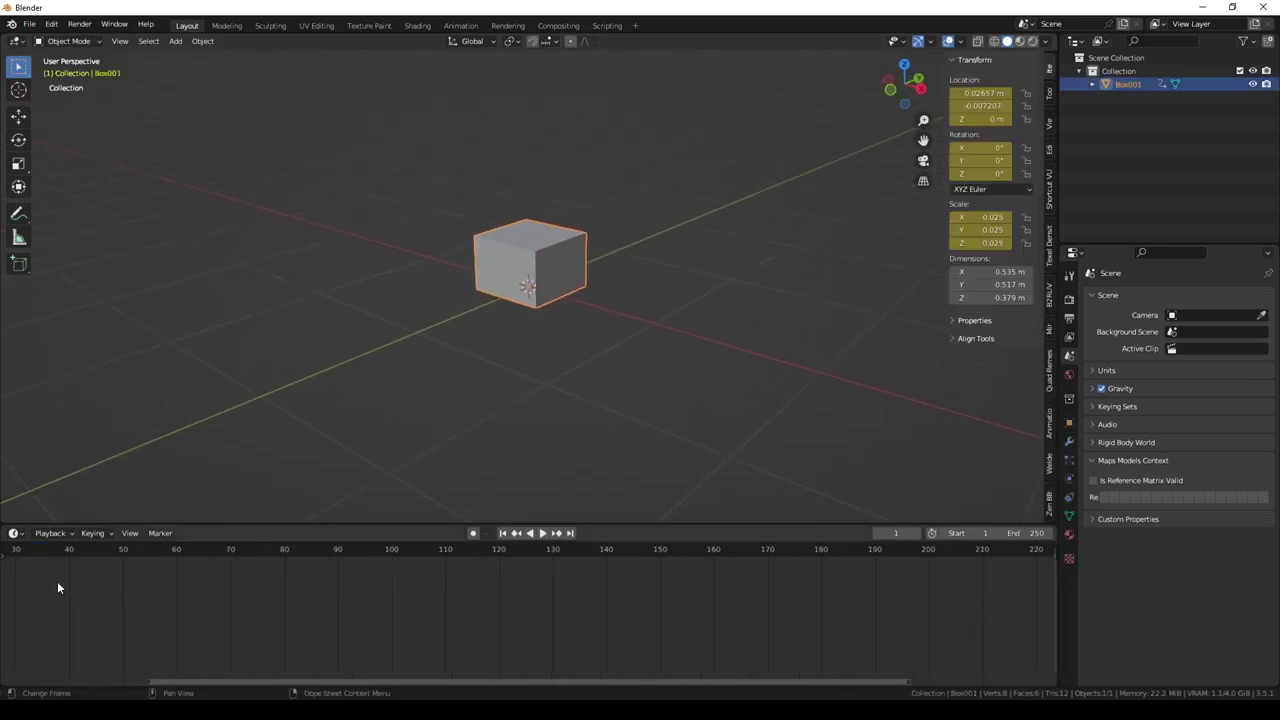
middle_drag(296, 613, 279, 565)
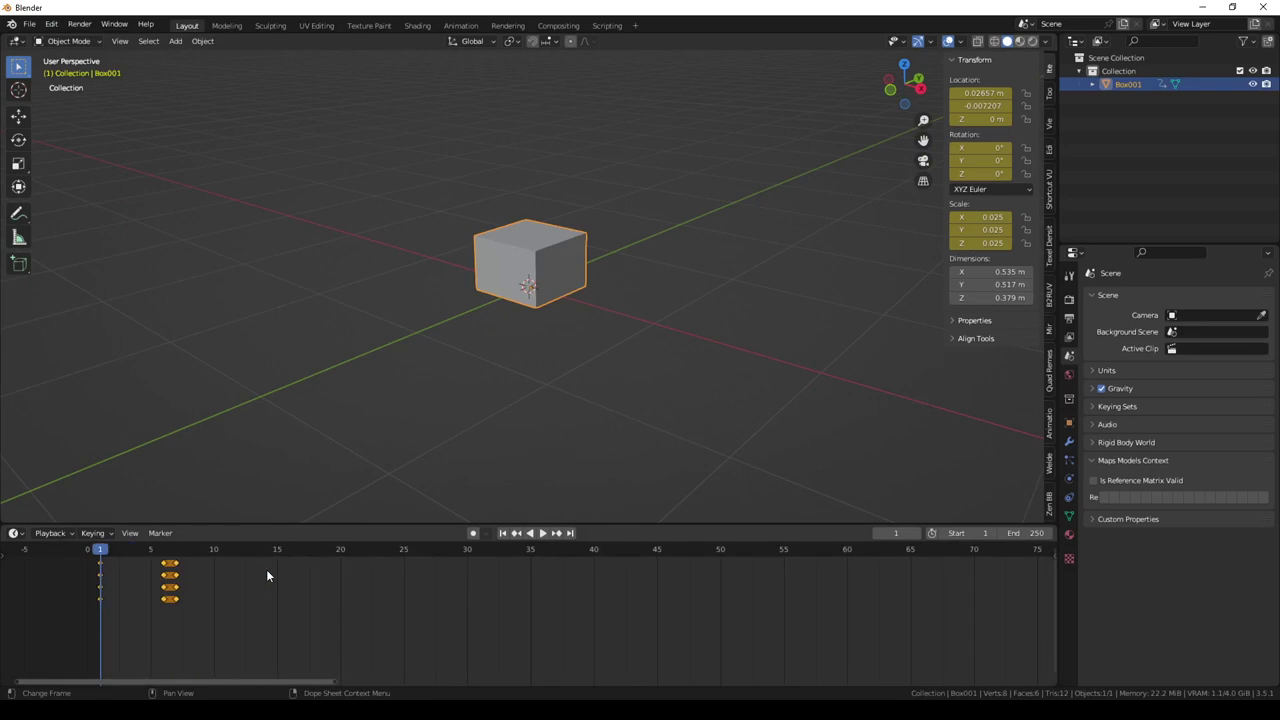
scroll(418, 598, up, 3)
scroll(418, 598, up, 2)
Step: Play the animation, stop back at frame 1, and resize the timeline area
key(space)
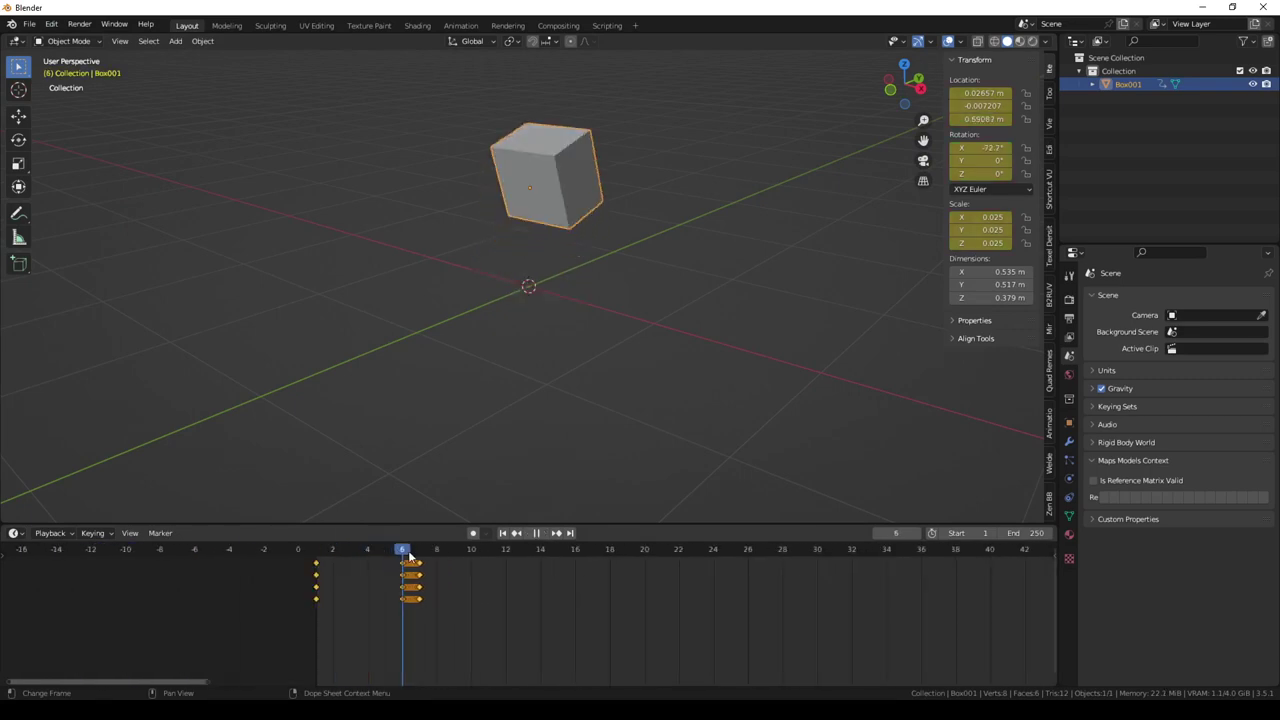
key(Escape)
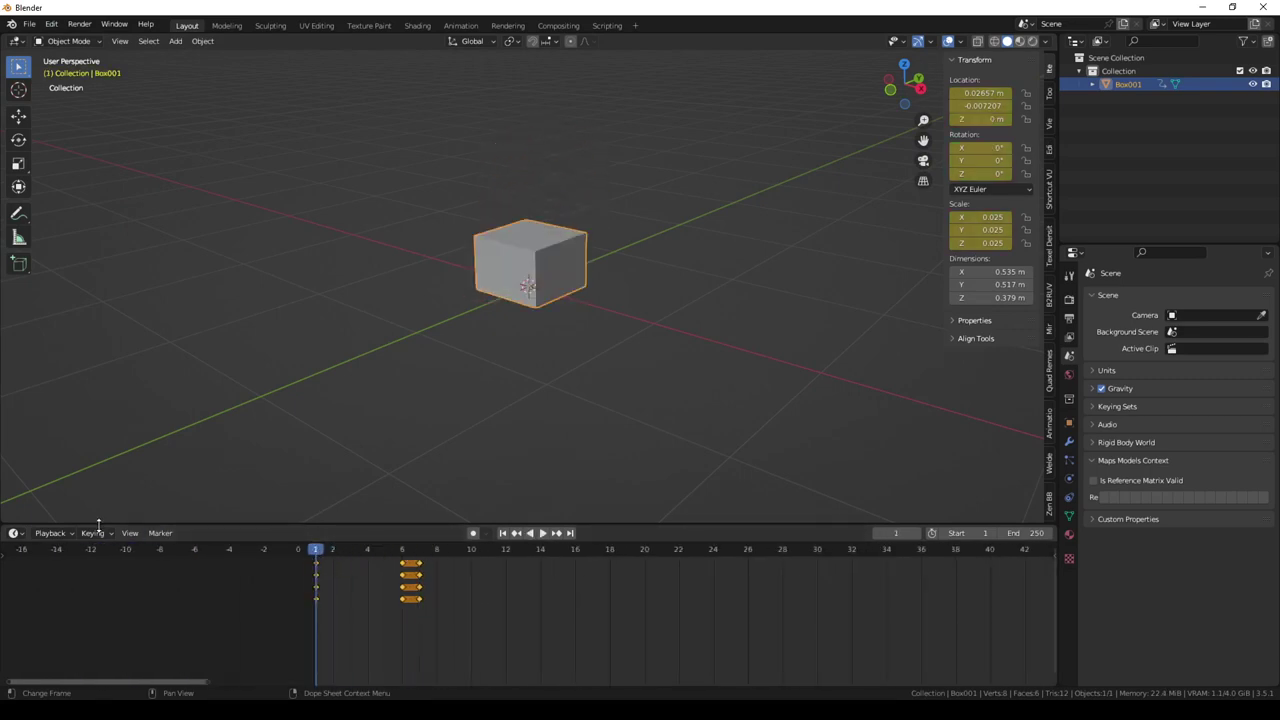
drag(98, 524, 115, 313)
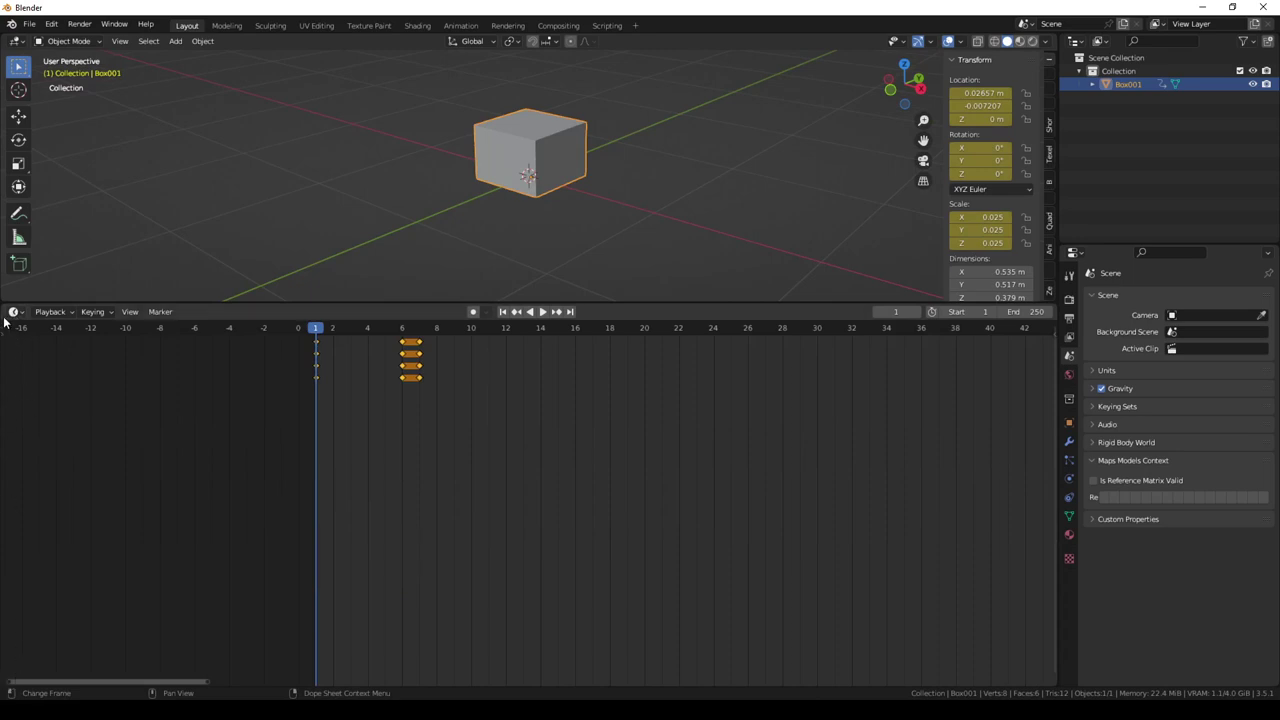
mouse_move(34, 303)
mouse_down()
mouse_move(64, 583)
mouse_move(12, 340)
mouse_up()
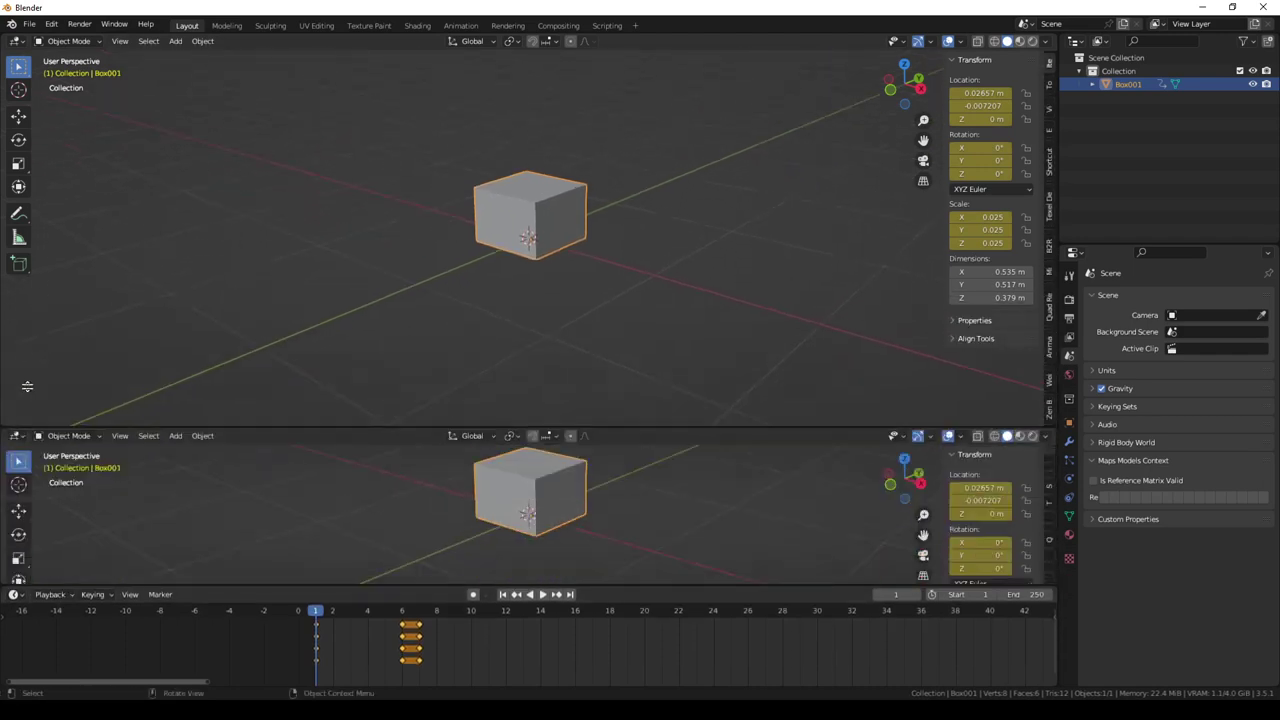
Step: Open a Graph Editor below the 3D view, expand Box001's channels and hide the location curves
click(18, 349)
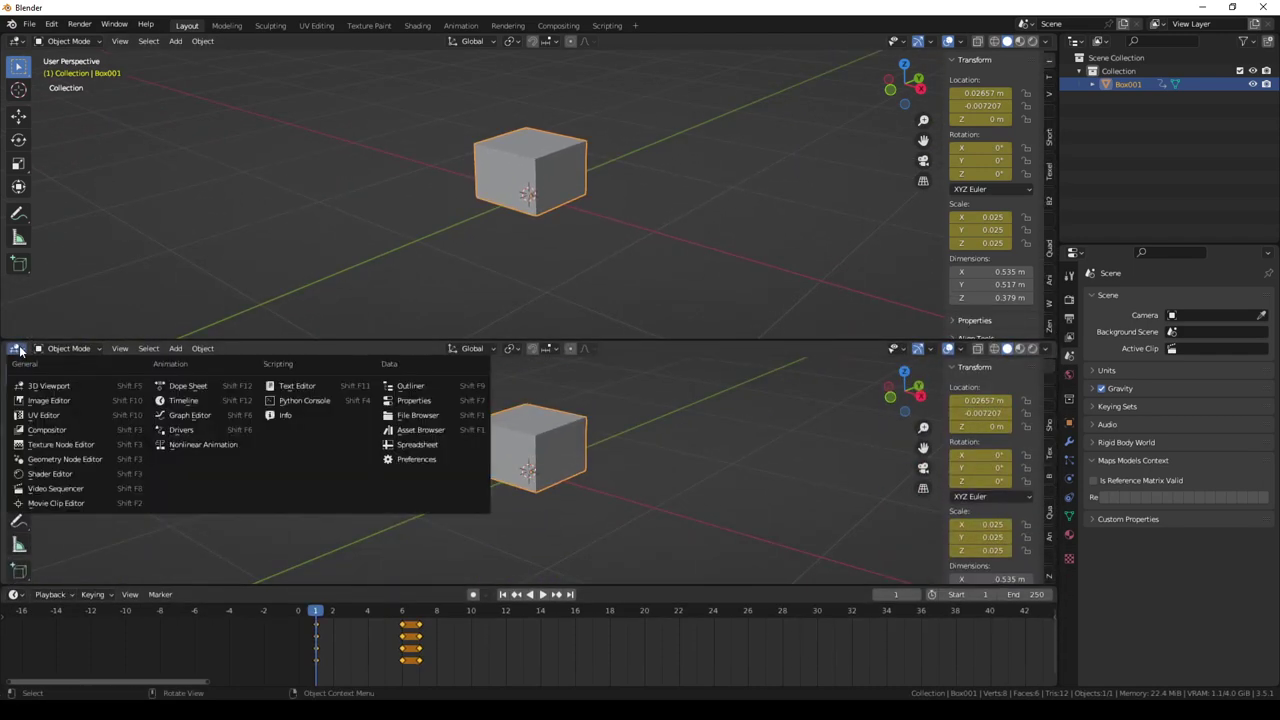
click(188, 415)
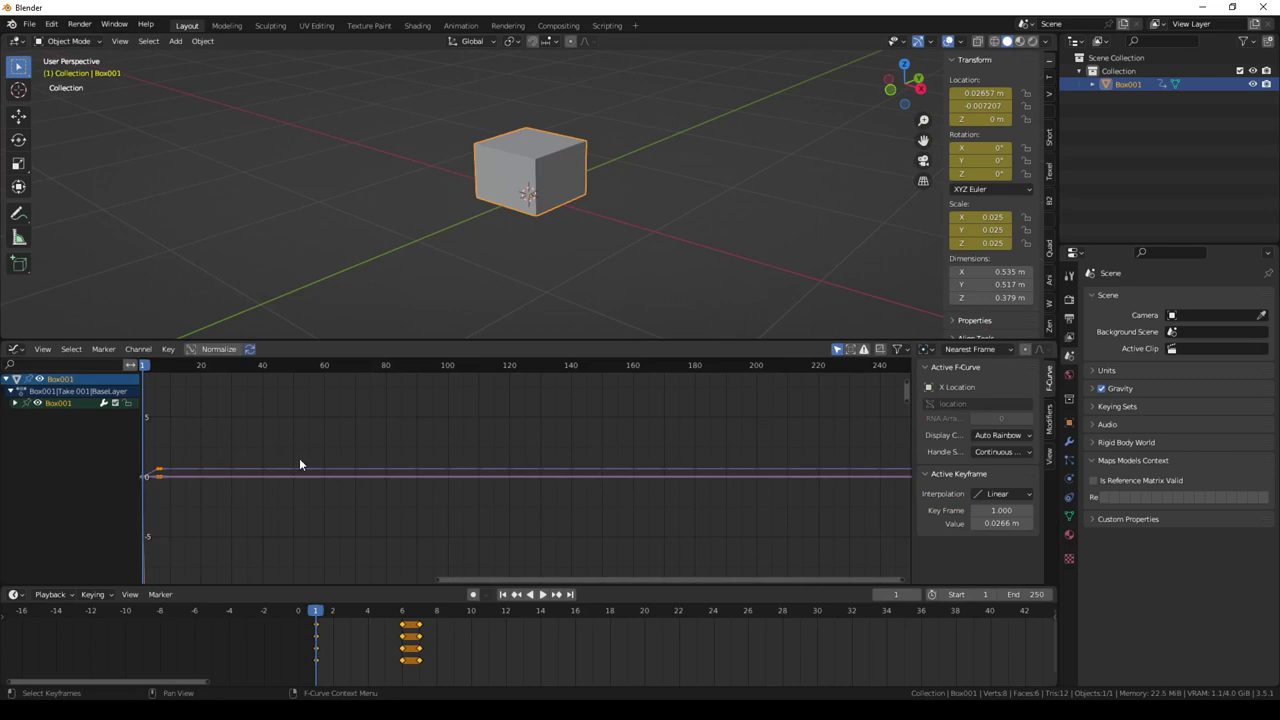
click(14, 404)
click(53, 424)
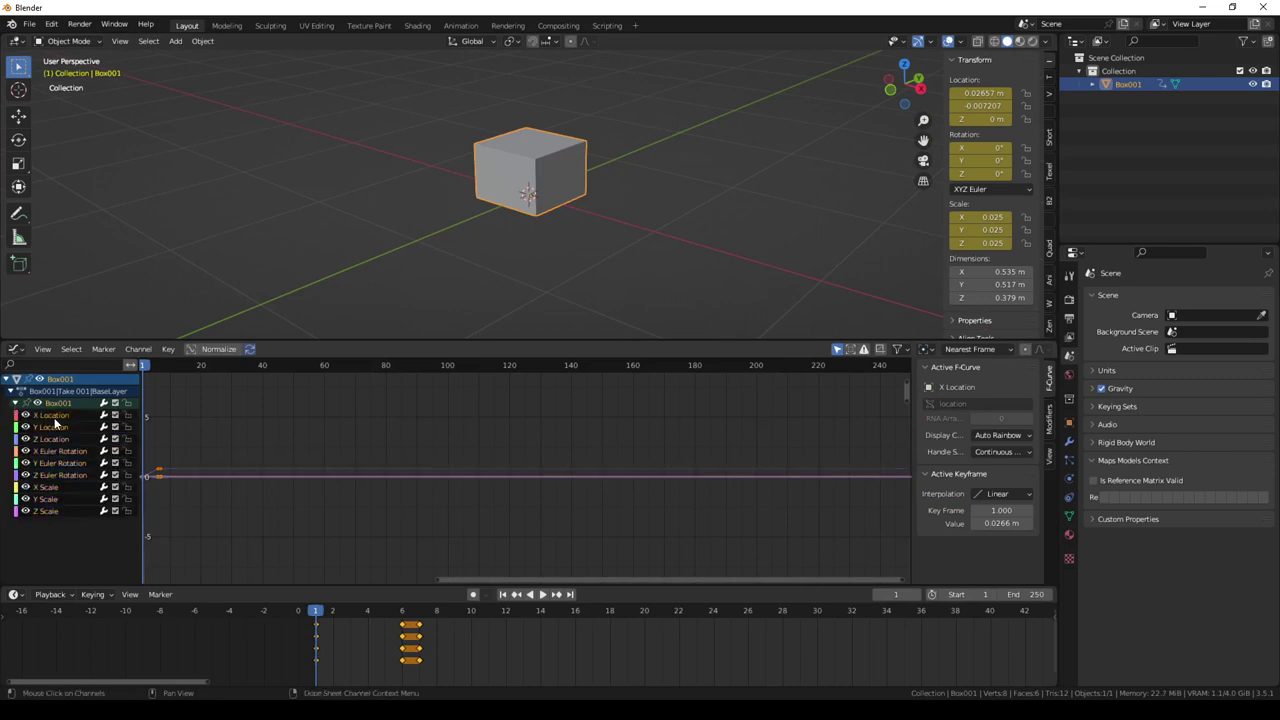
click(53, 426)
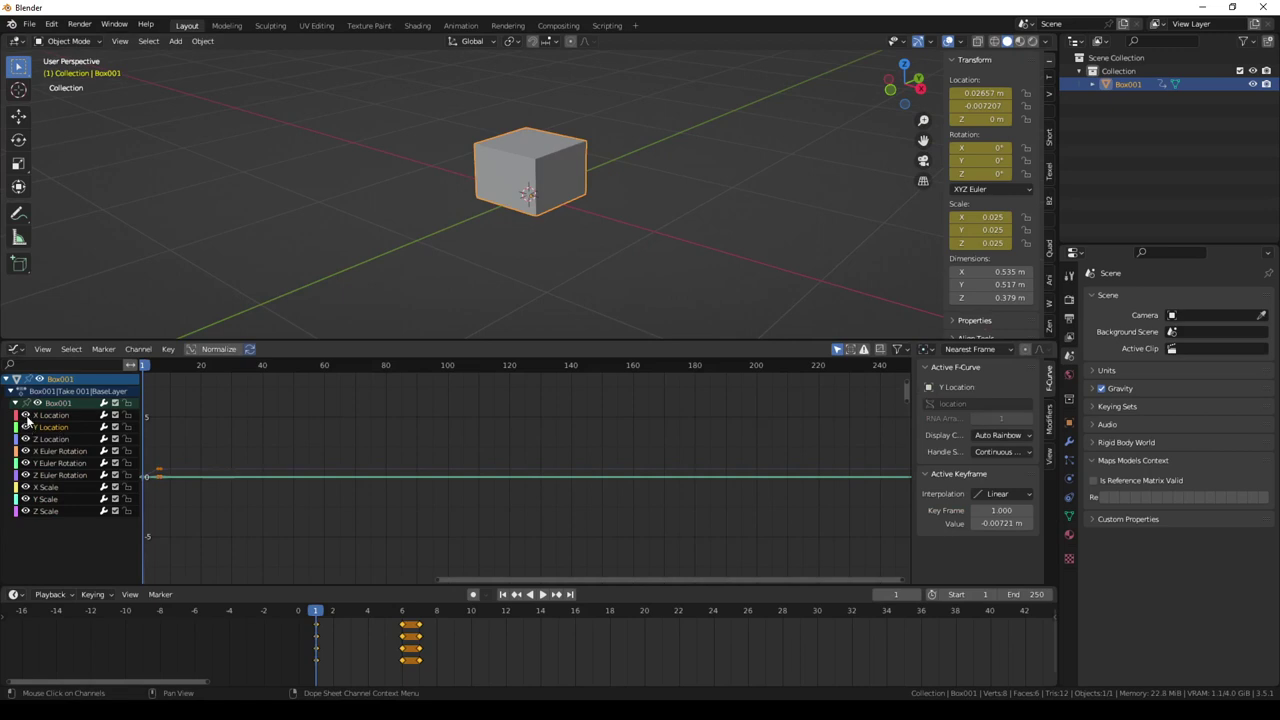
drag(26, 421, 26, 452)
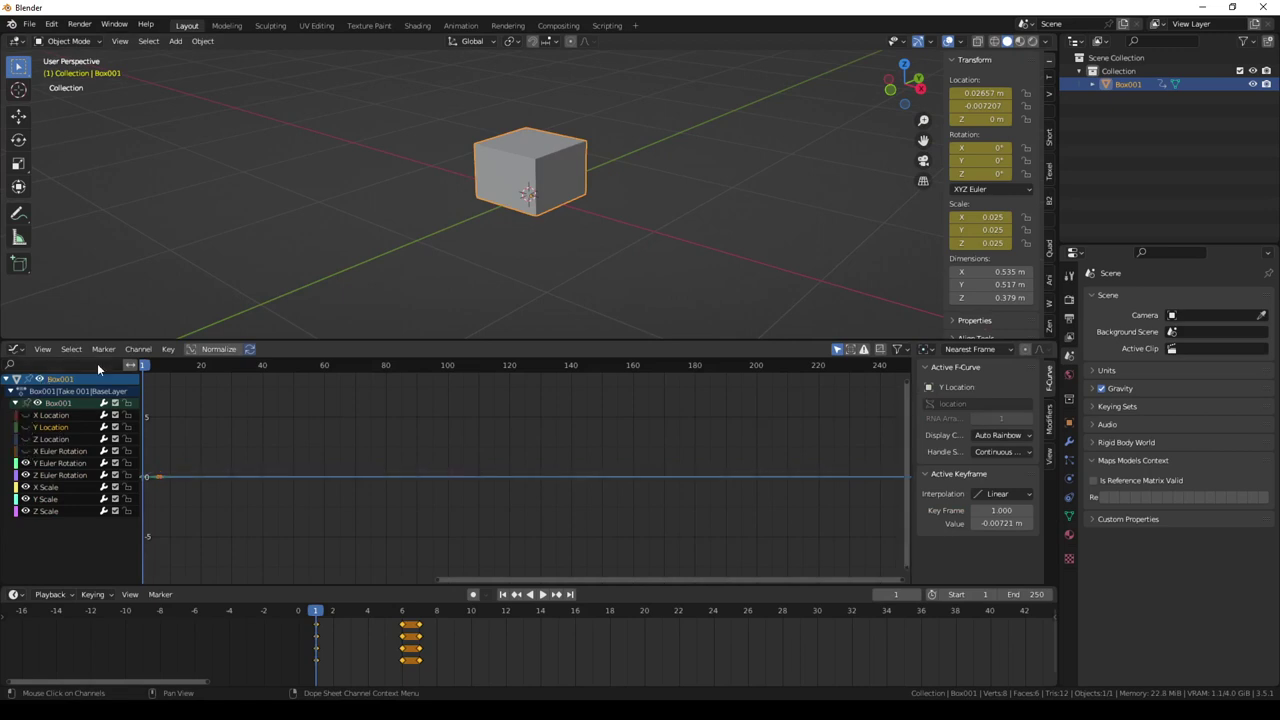
Step: Normalize the curves, show X Location again, and pan to the early keyframes
click(218, 349)
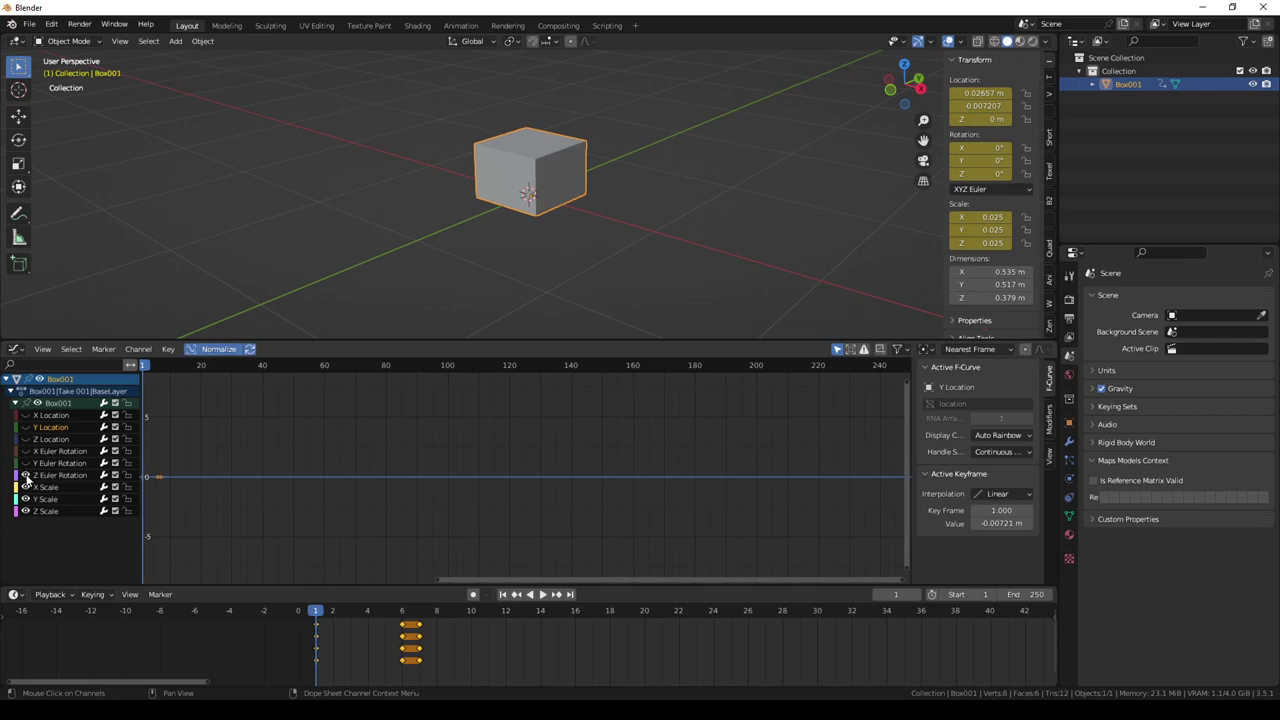
drag(26, 478, 26, 512)
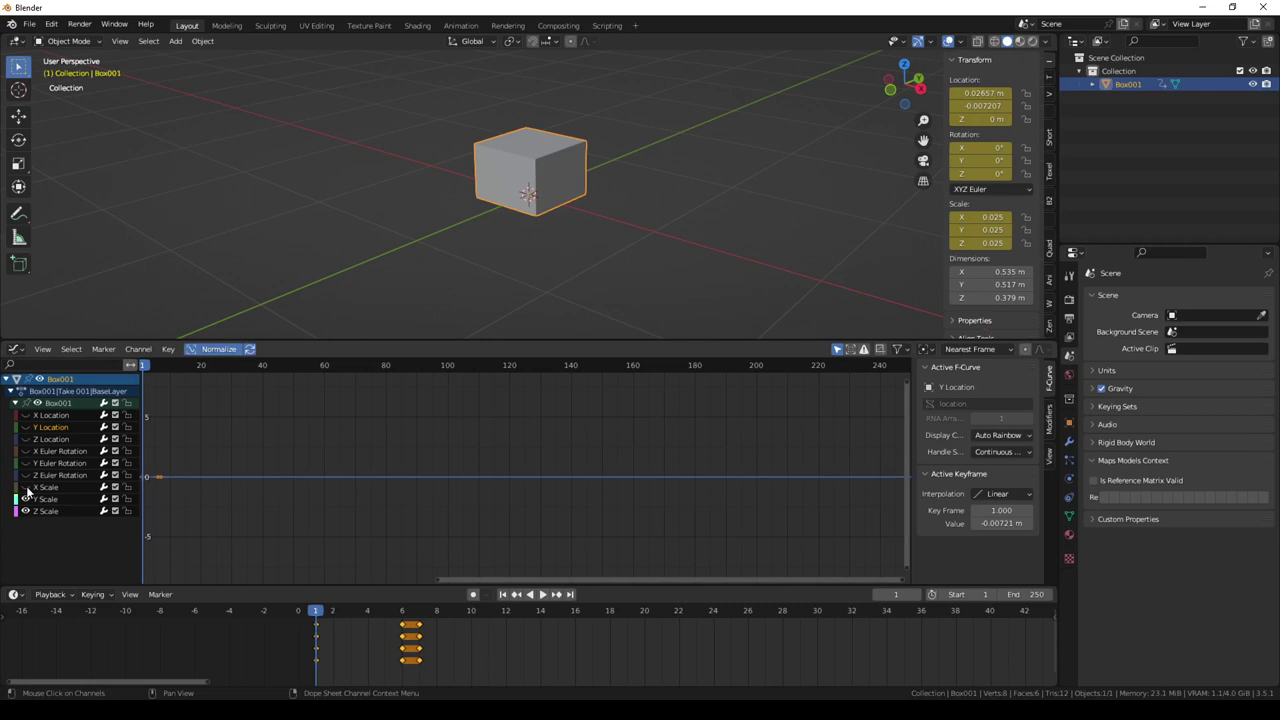
click(26, 416)
scroll(192, 477, up, 5)
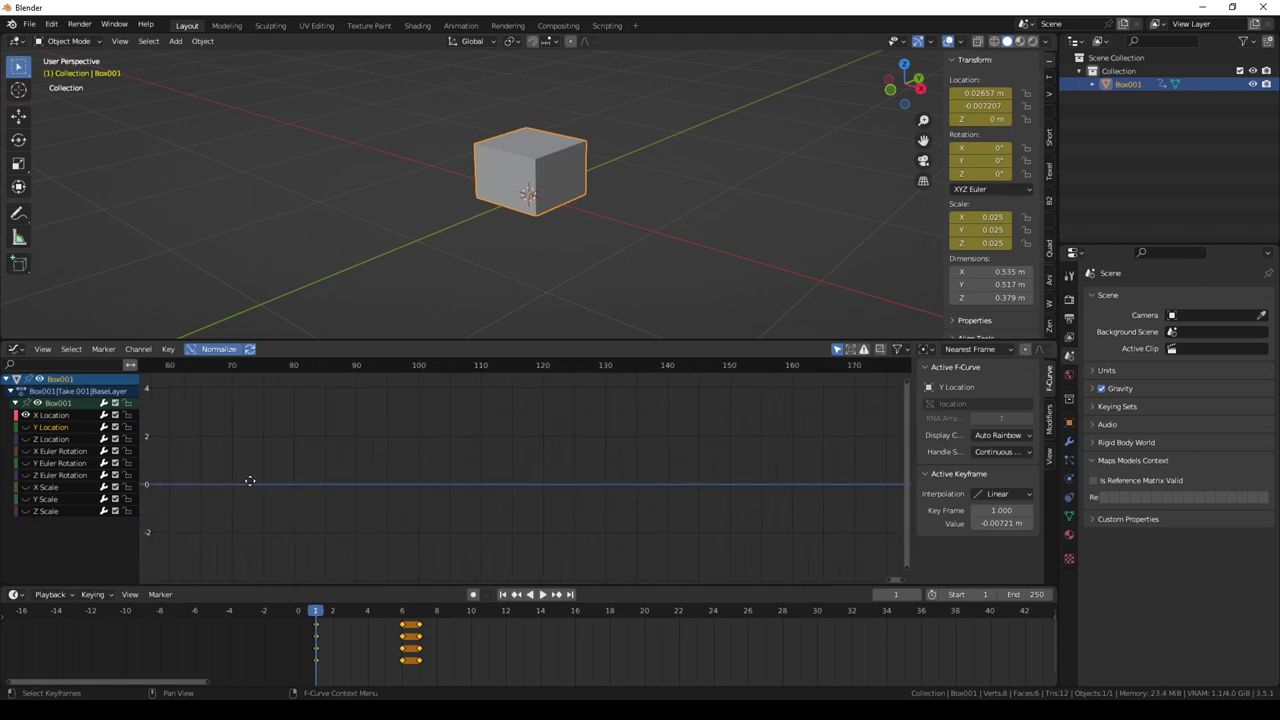
middle_drag(273, 506, 509, 469)
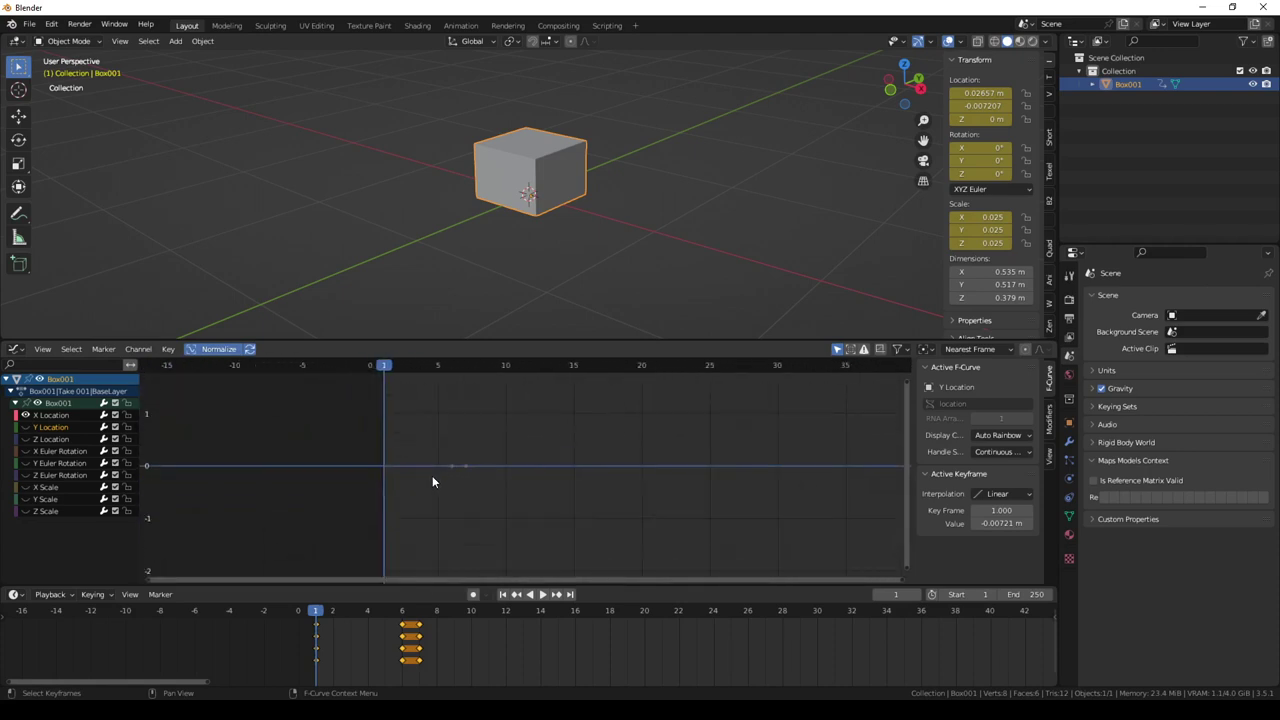
scroll(432, 475, up, 3)
Step: Inspect the Y and Z Location and X and Y Euler Rotation curves one at a time
click(26, 427)
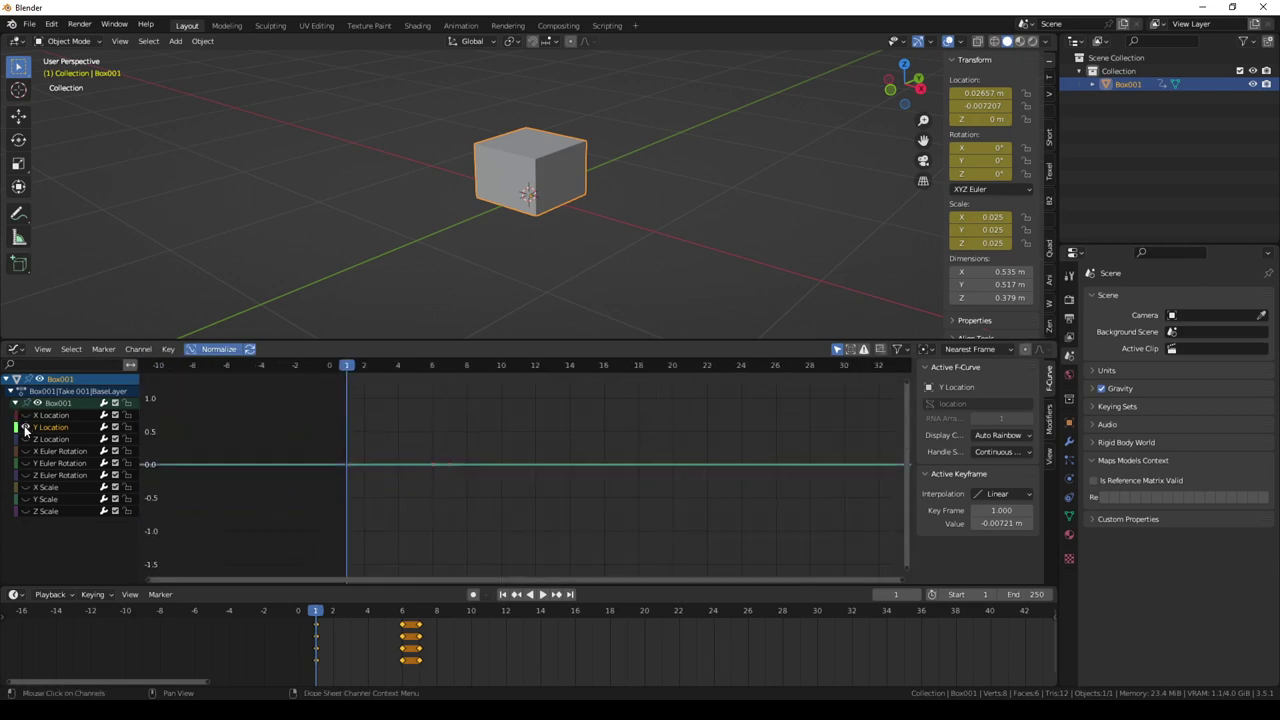
click(26, 428)
click(25, 440)
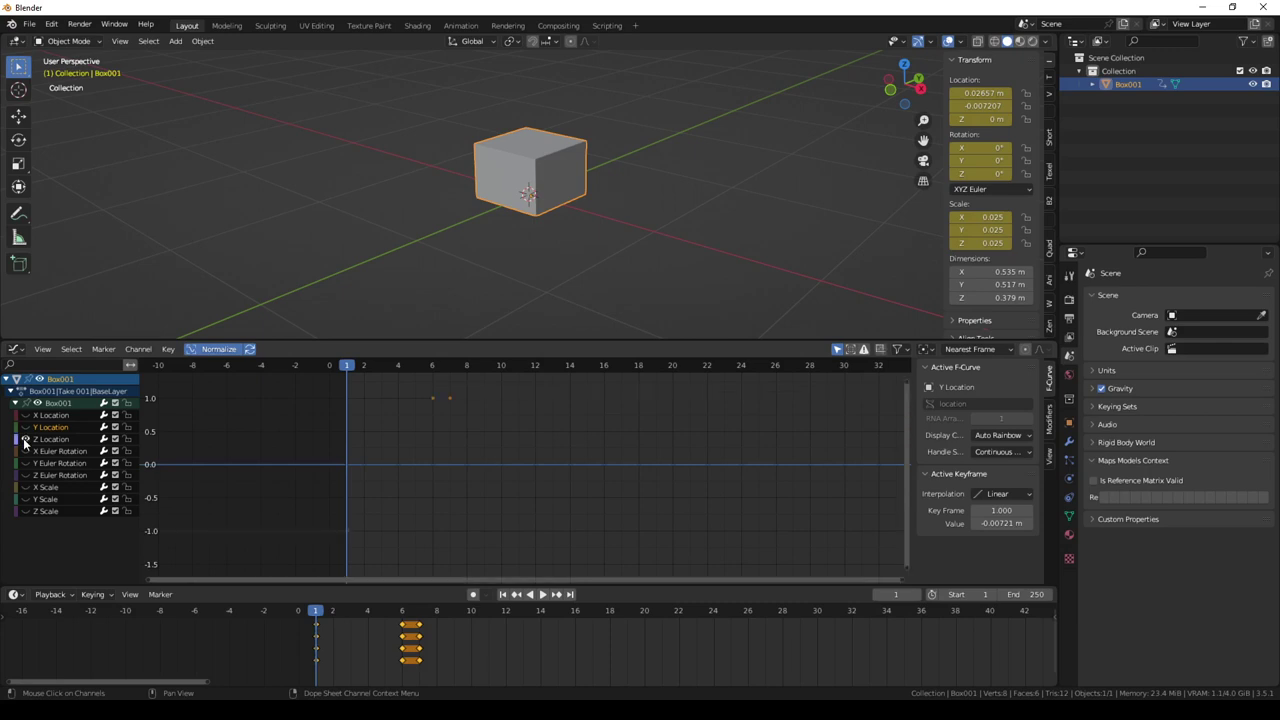
ctrl+click(25, 428)
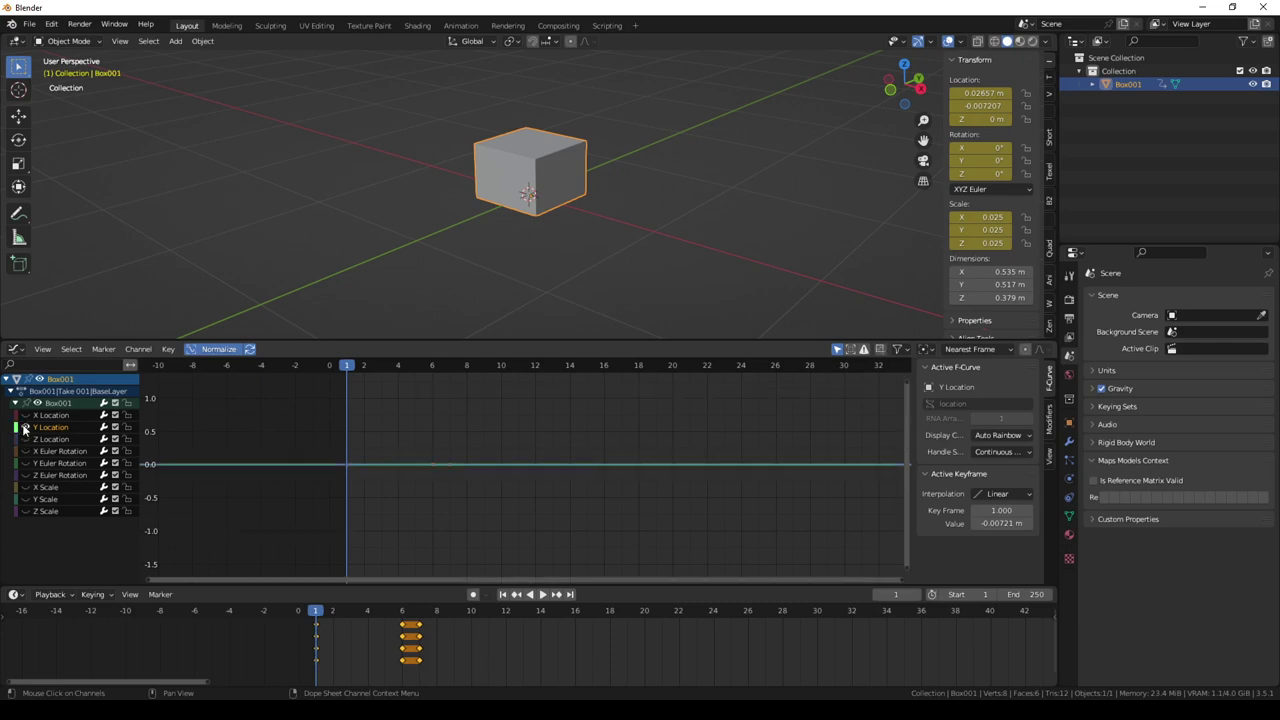
click(25, 428)
click(25, 452)
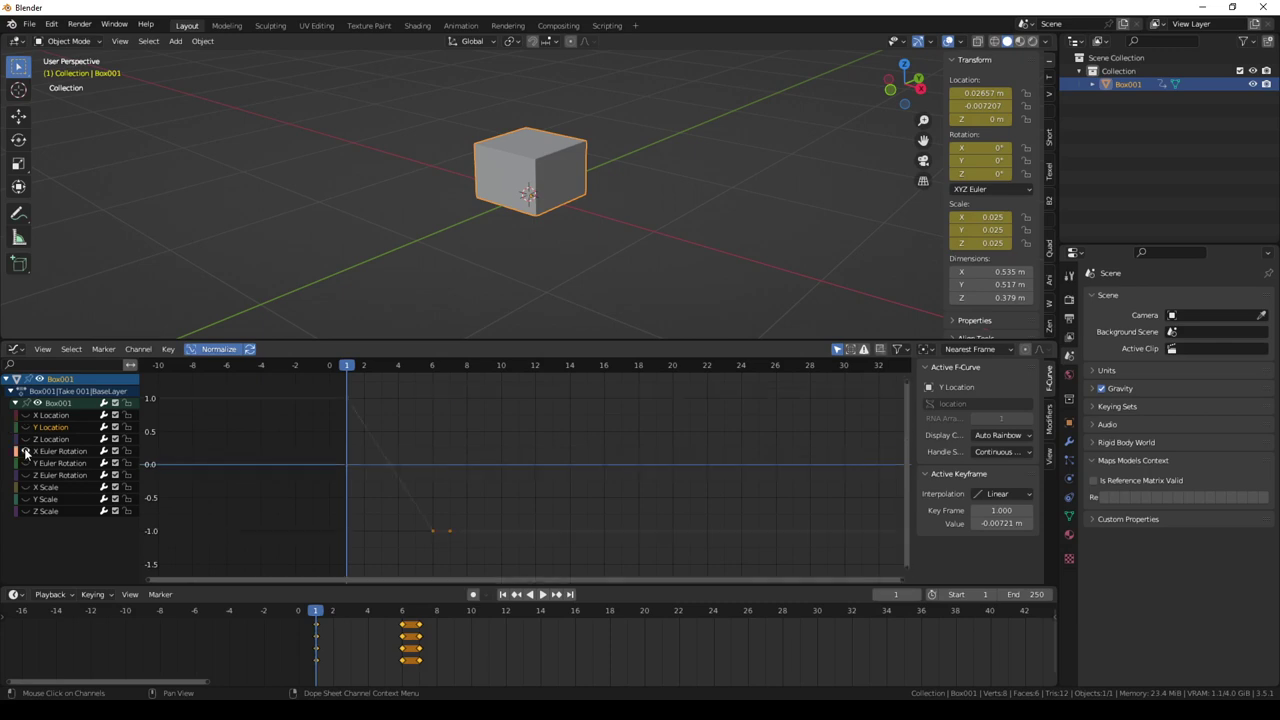
click(25, 452)
click(25, 464)
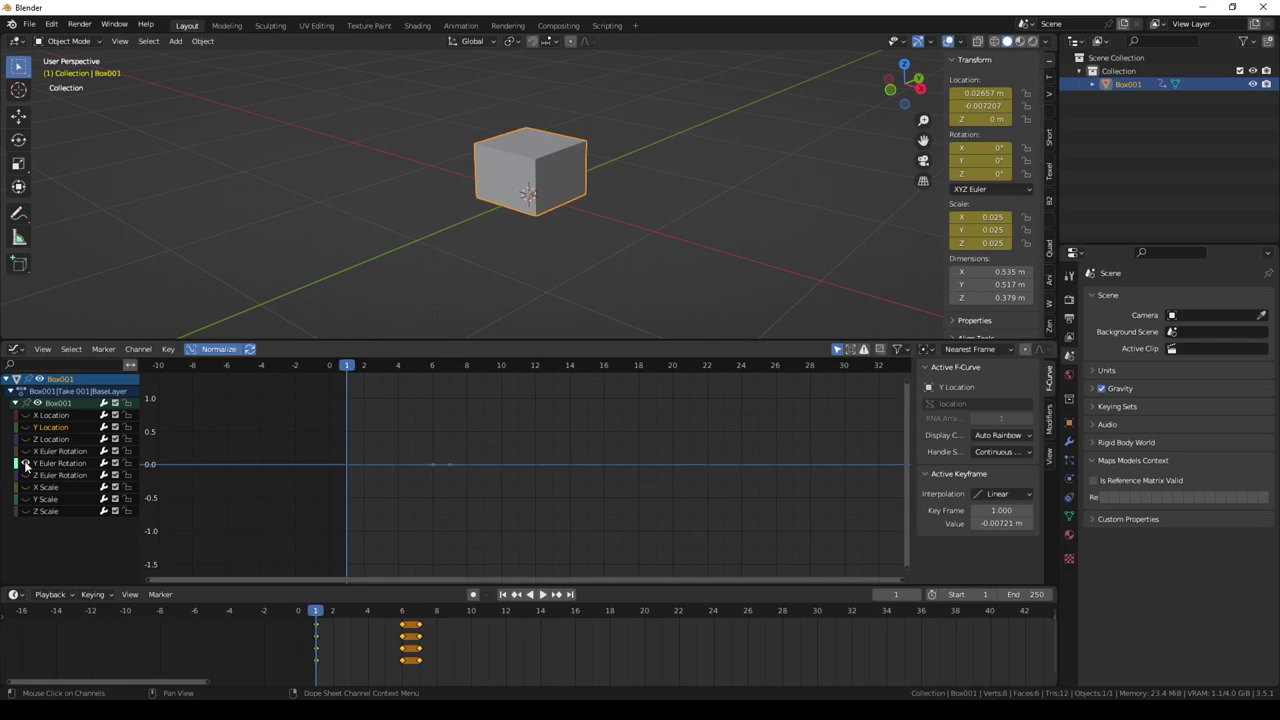
Step: Check the Z rotation and scale channels, then shrink the graph to enlarge the 3D view
click(26, 477)
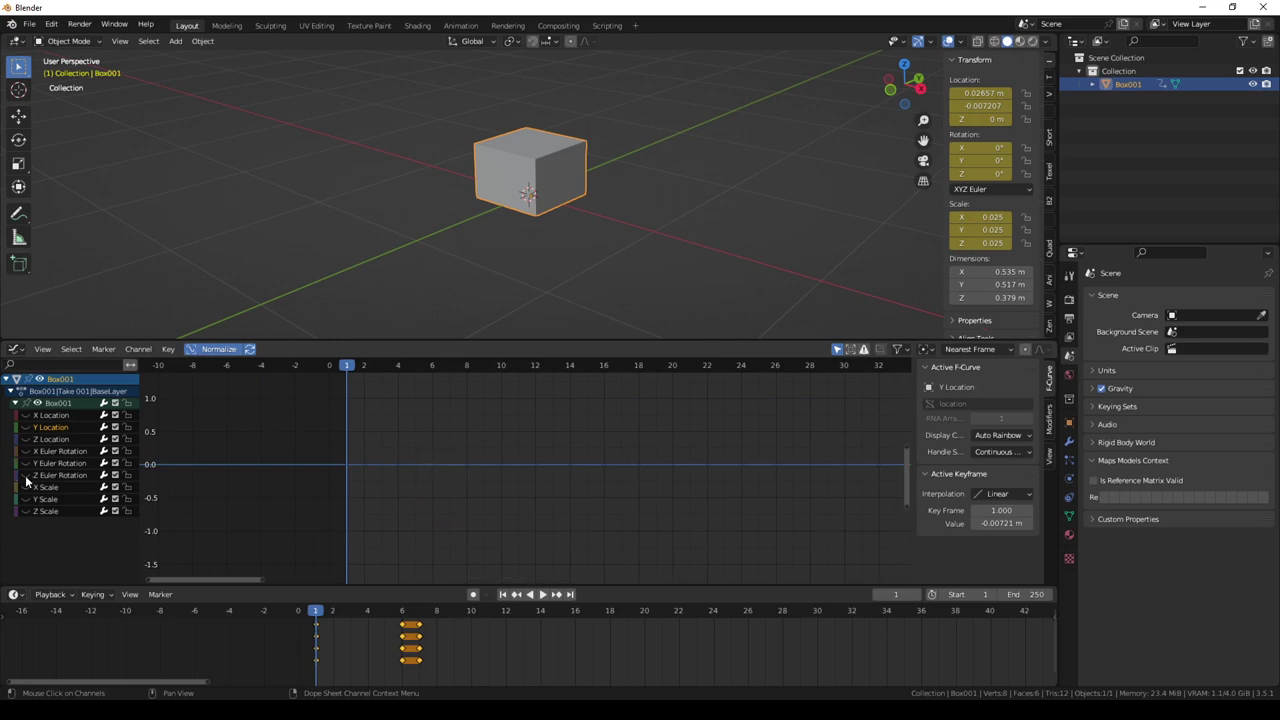
click(26, 488)
click(26, 488)
click(26, 500)
double_click(28, 512)
click(28, 512)
drag(427, 340, 428, 530)
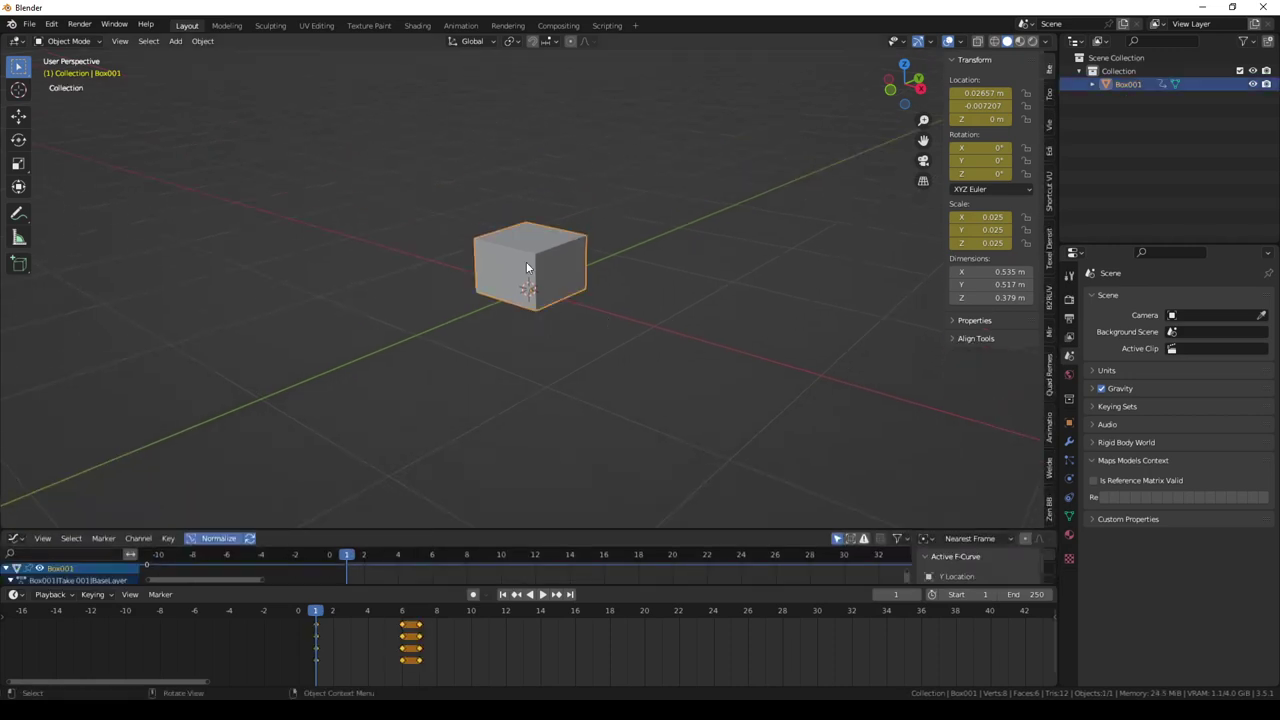
Step: Replace Box001 with a new cube scaled to 0.18, then apply the scale
key(Delete)
key(shift+a)
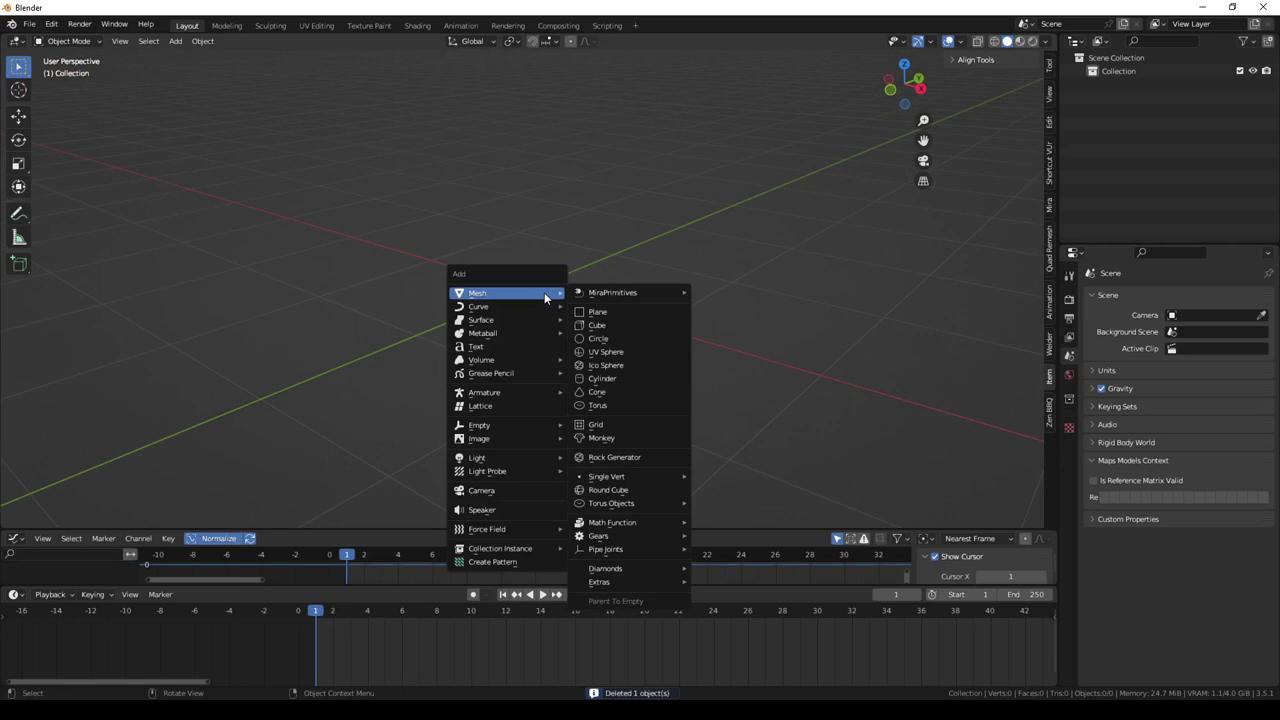
click(605, 325)
scroll(655, 328, down, 2)
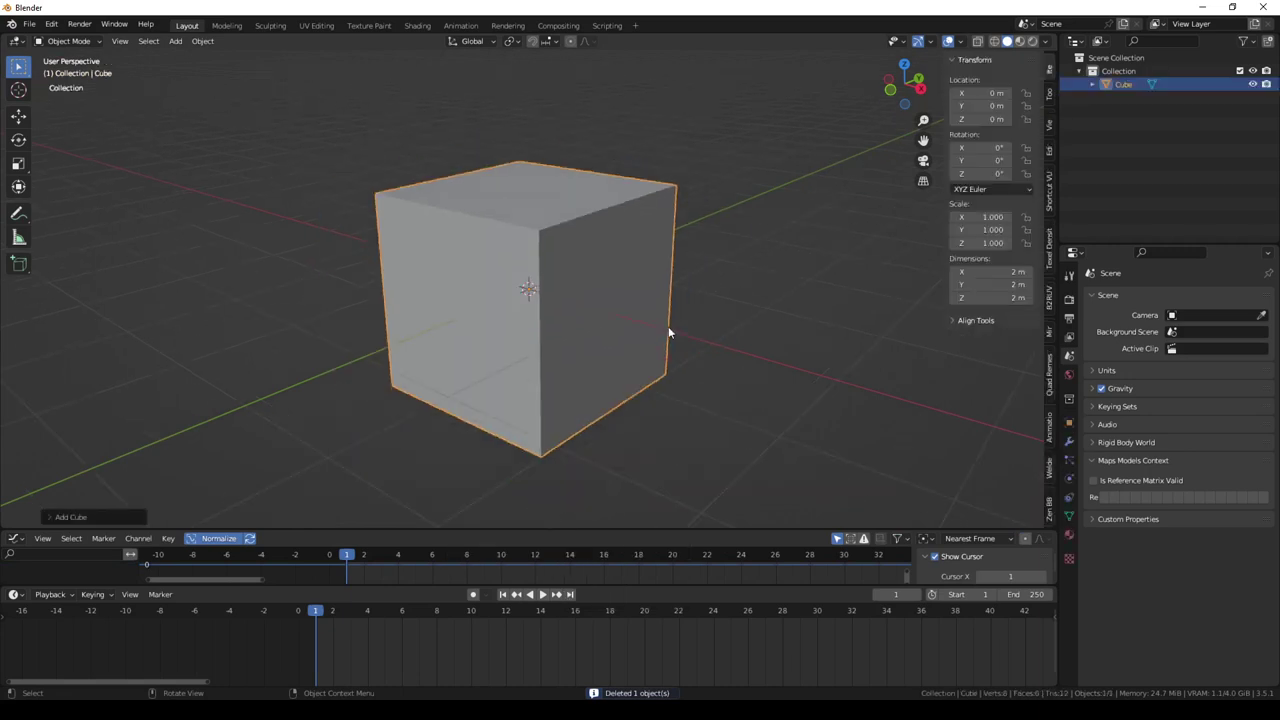
key(s)
click(581, 318)
key(ctrl+a)
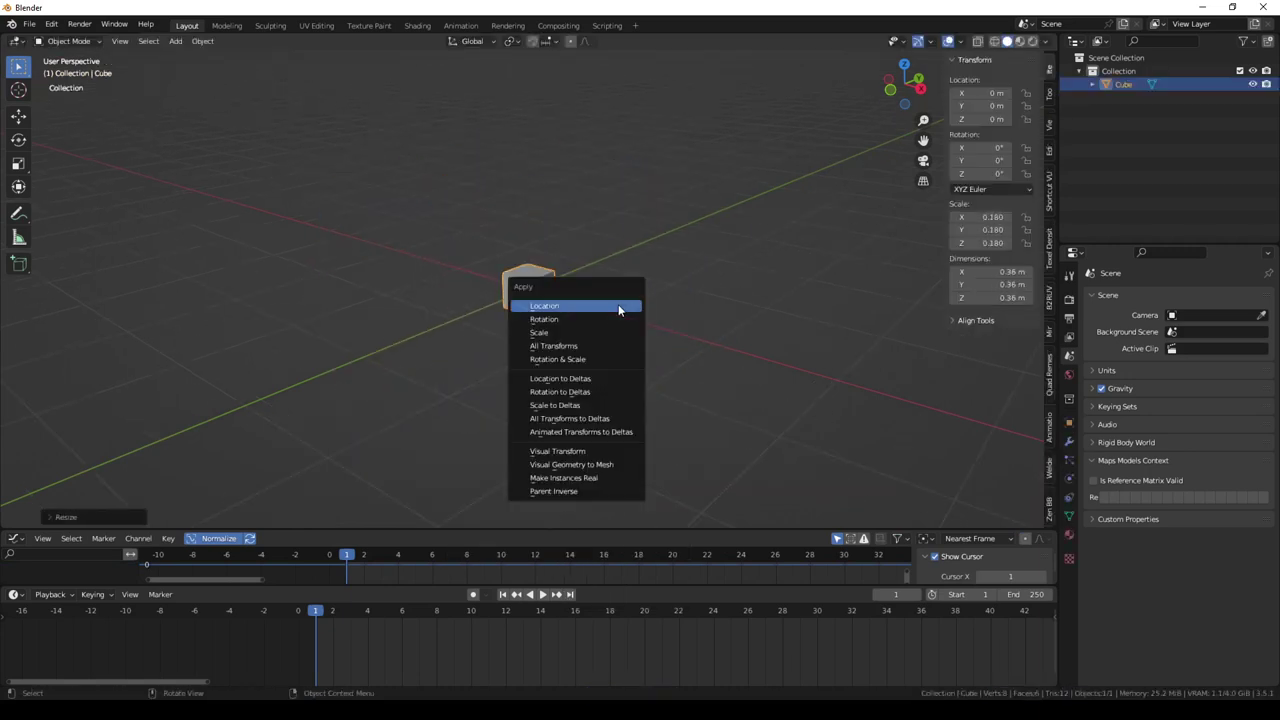
click(599, 328)
mouse_move(599, 290)
middle_down()
mouse_move(666, 280)
mouse_move(622, 286)
middle_up()
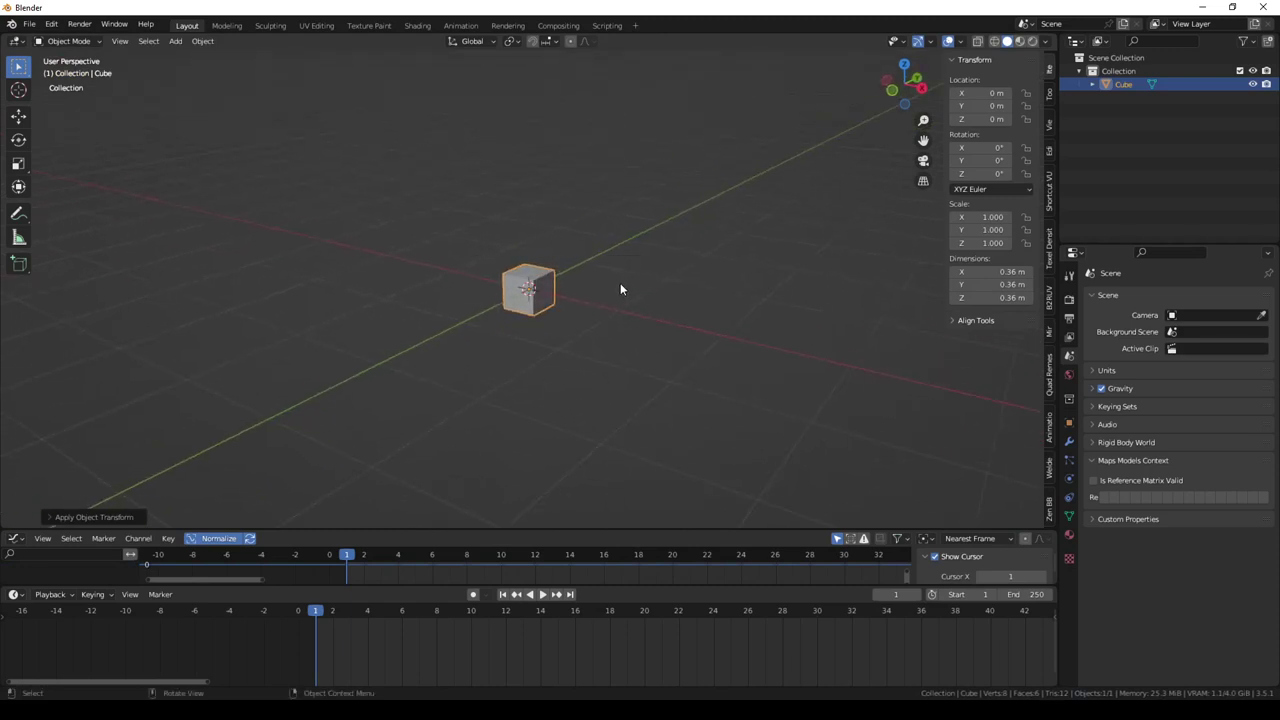
Step: Key the cube's location at frame 1, then raise it 1.052 m on Z and key frame 5
key(i)
click(587, 288)
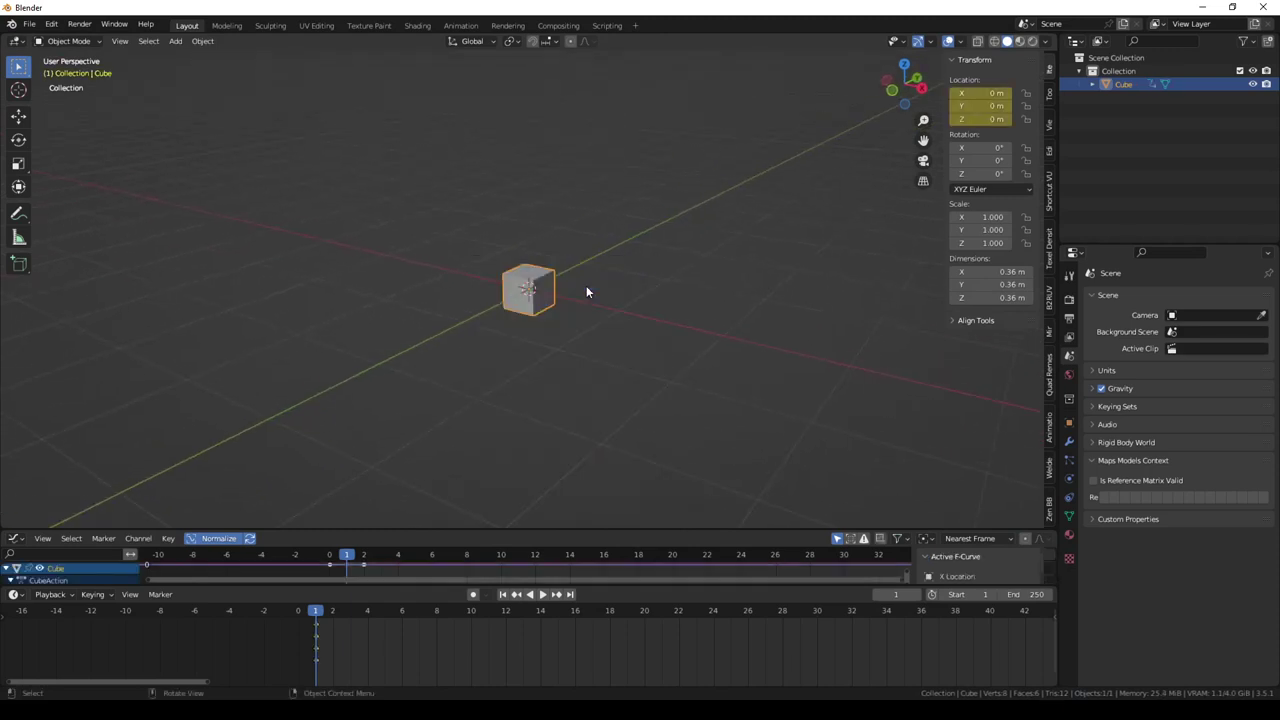
drag(332, 612, 383, 615)
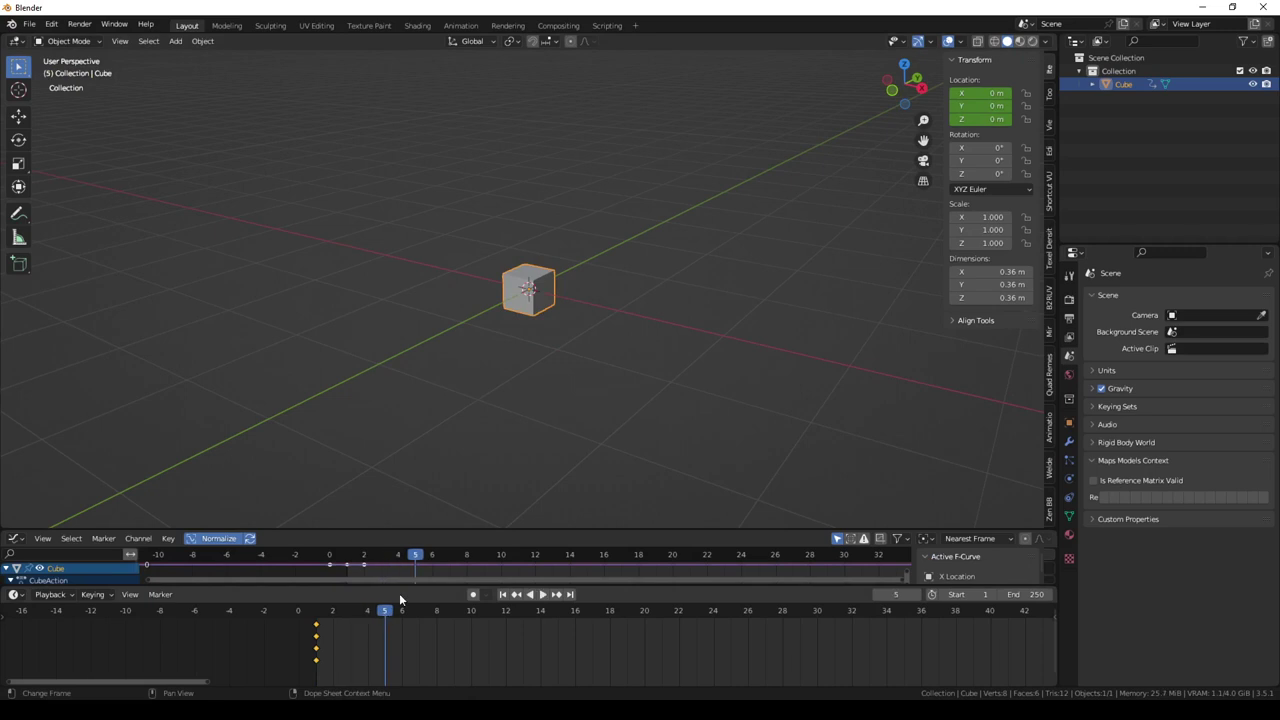
key(g)
key(z)
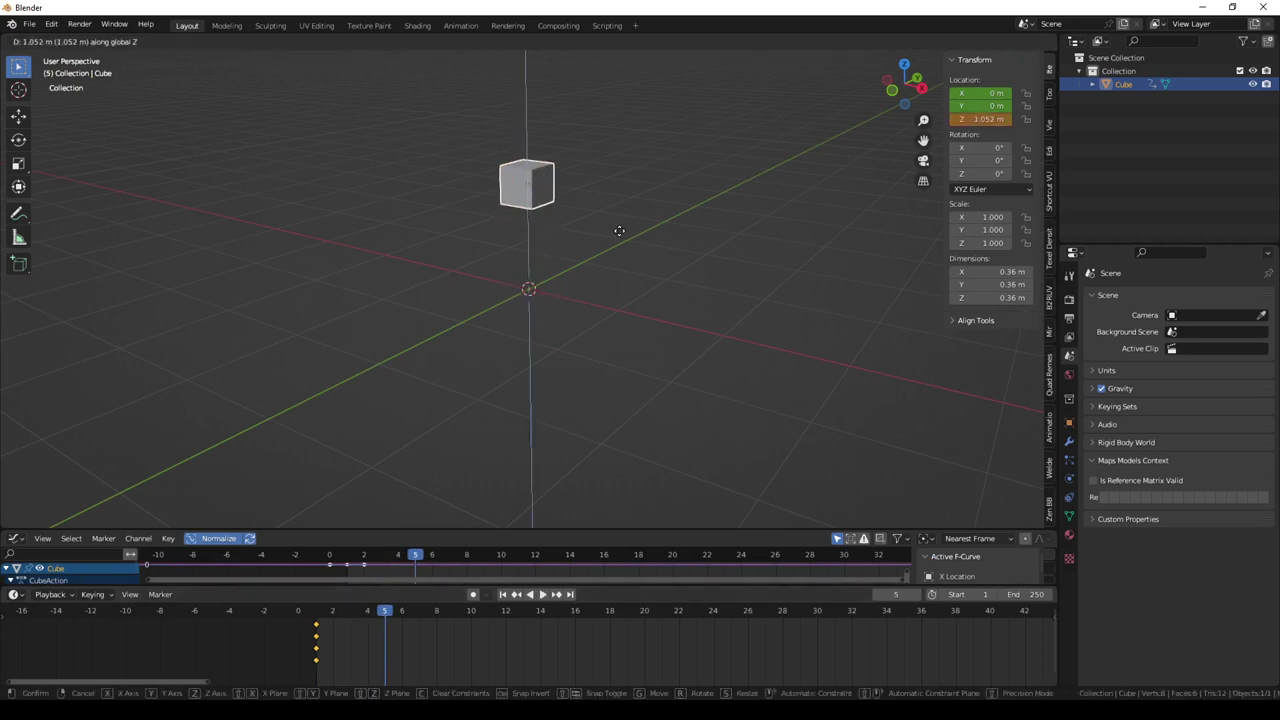
click(619, 230)
key(i)
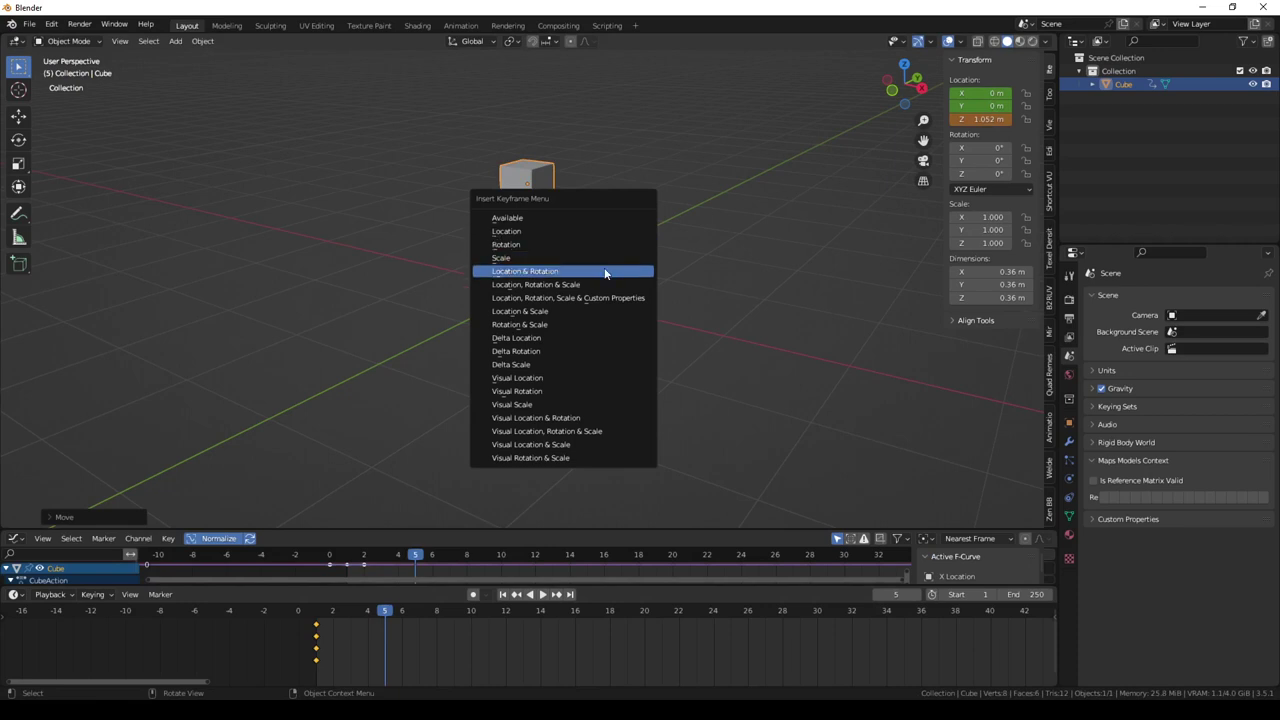
click(606, 271)
Step: At frame 6 rotate the cube -75.9° on Y and key the rotation
key(Right)
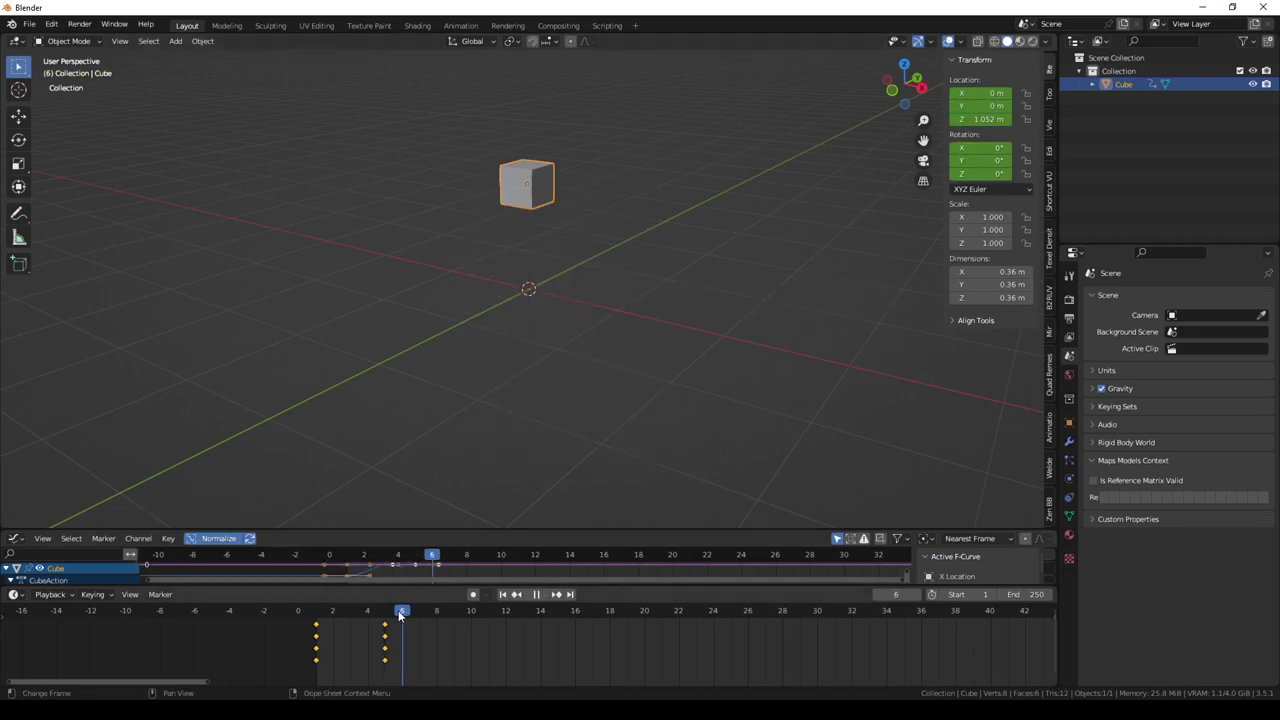
key(r)
key(x)
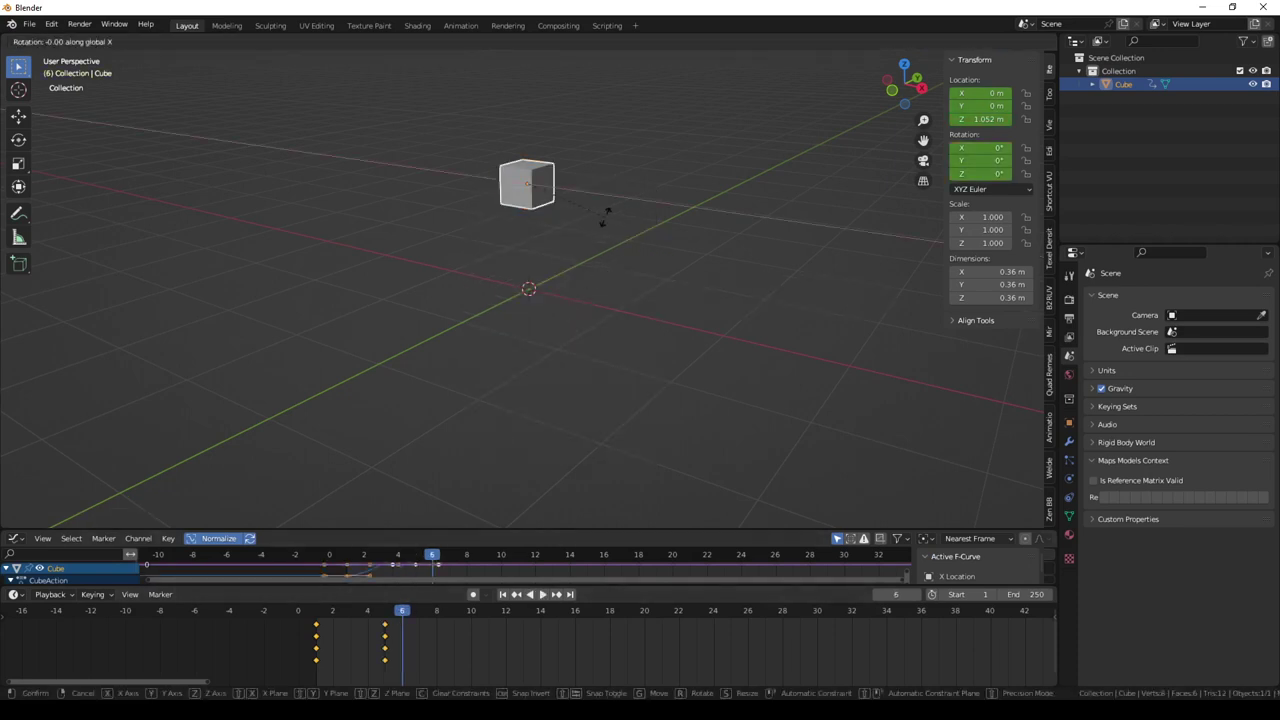
key(y)
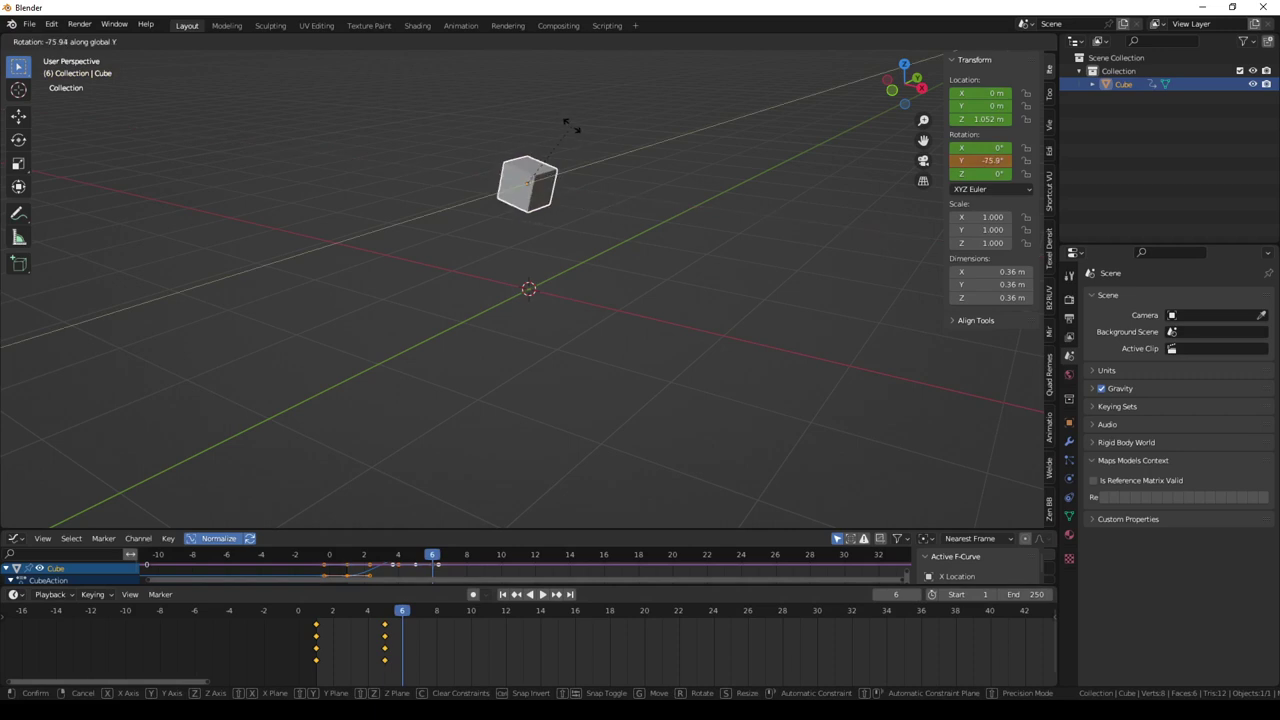
click(572, 130)
key(i)
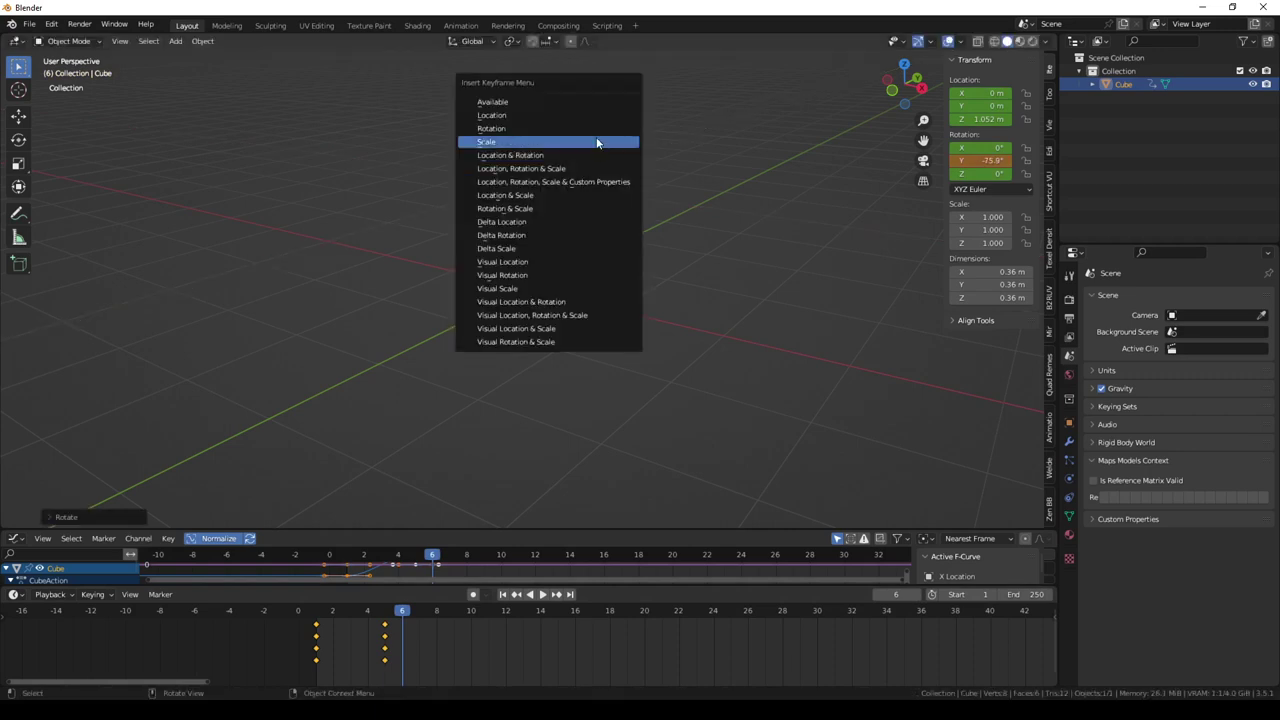
click(590, 127)
Step: Rewind to frame 1, enlarge the Graph Editor and expand Object Transforms
mouse_move(402, 610)
mouse_down()
mouse_move(310, 617)
mouse_move(428, 616)
mouse_up()
drag(483, 533, 496, 330)
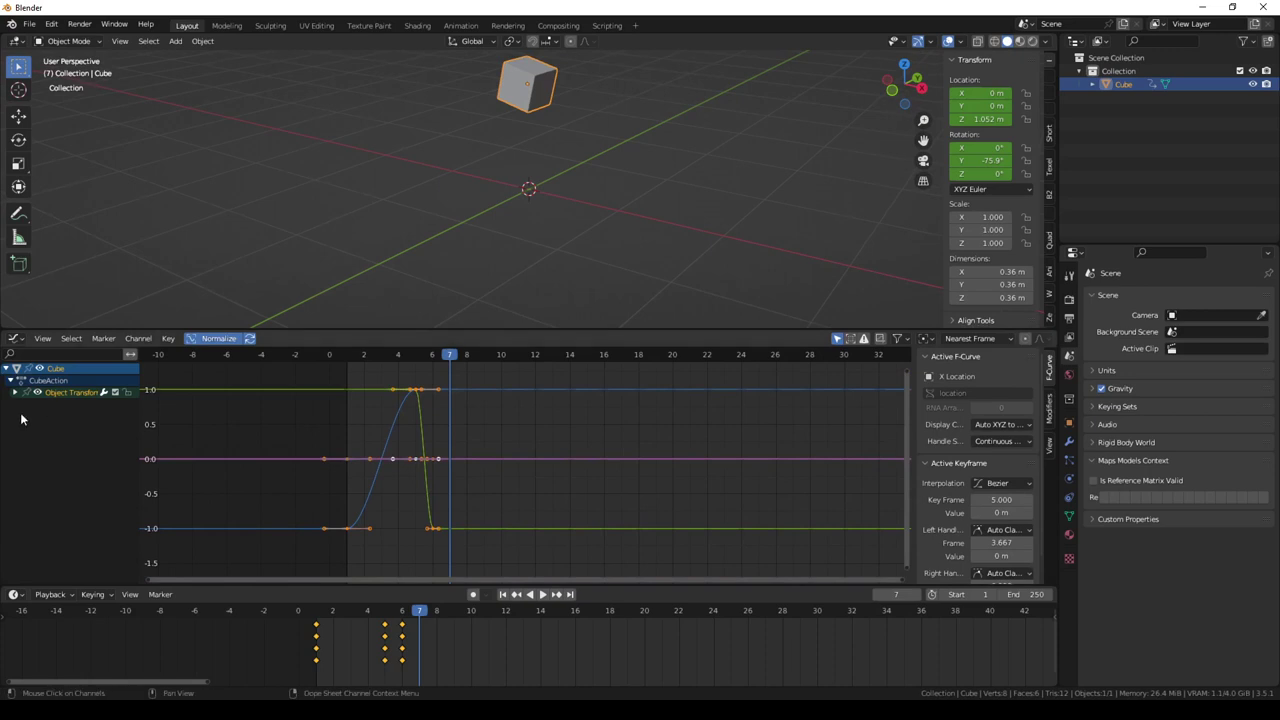
click(15, 393)
Step: Box-select and delete the flat keys lying on the 0.0 line in the Graph Editor
click(55, 408)
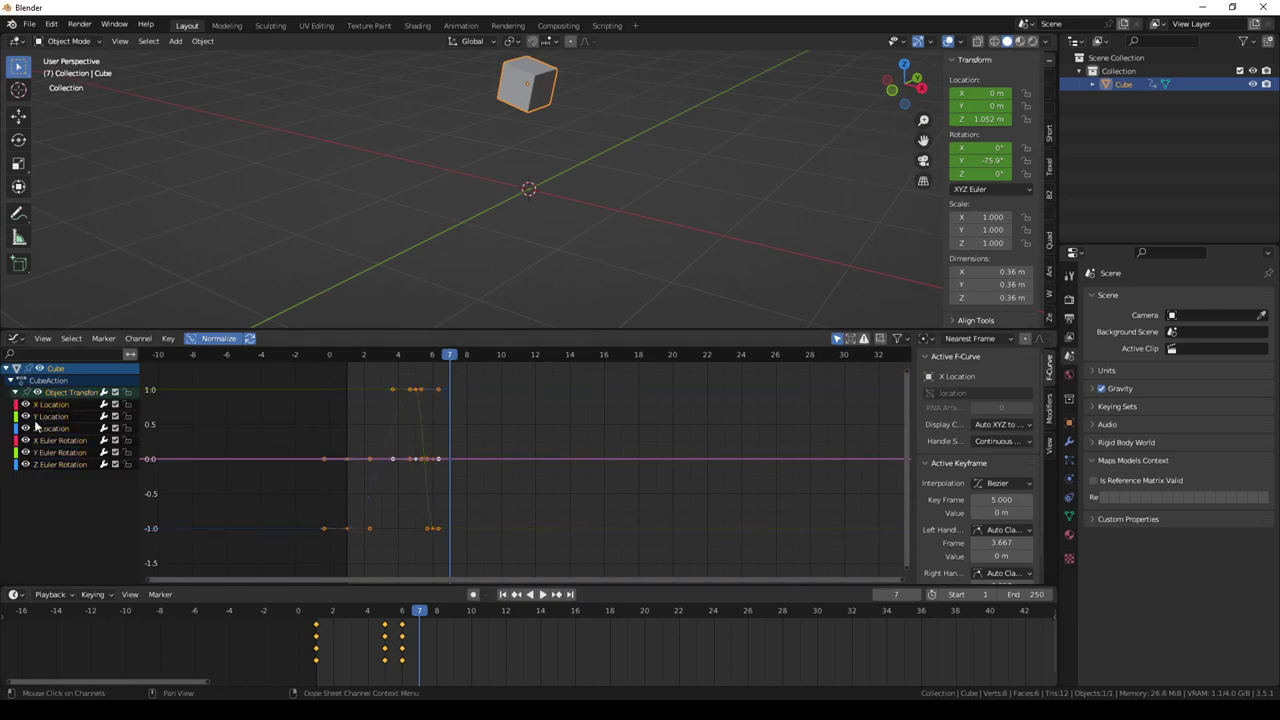
key(a)
drag(499, 447, 248, 484)
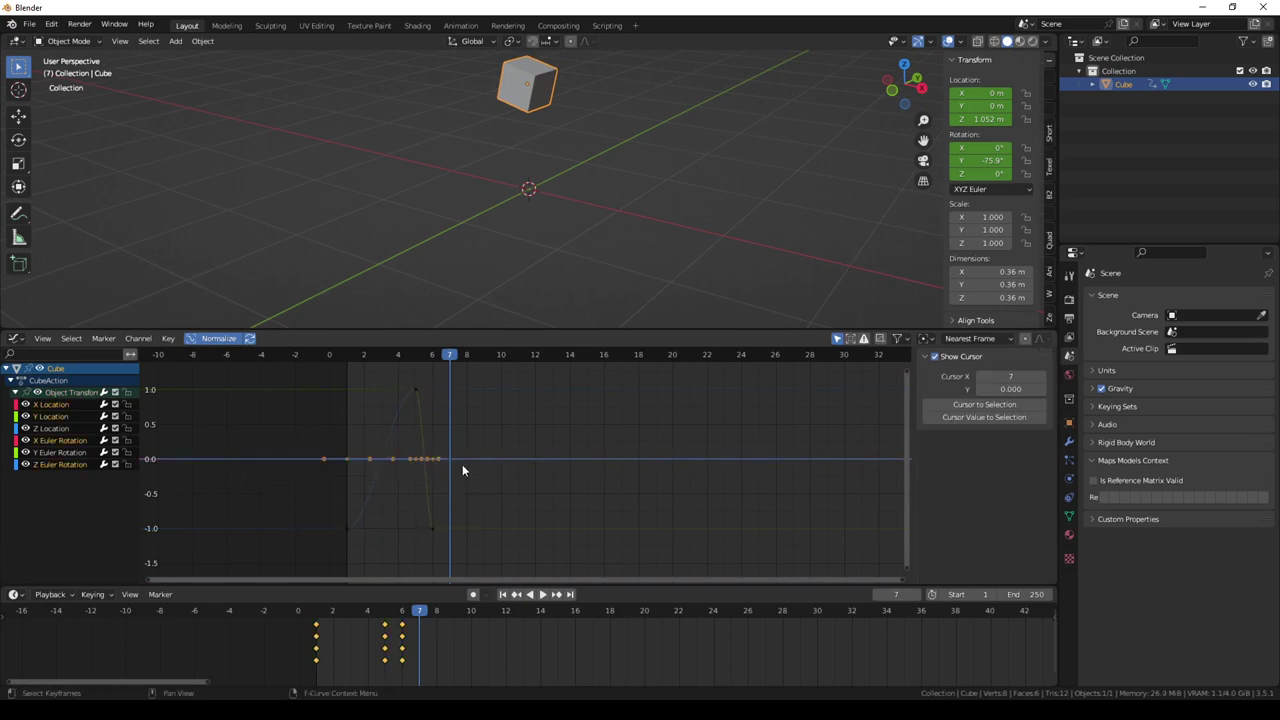
key(Delete)
click(143, 462)
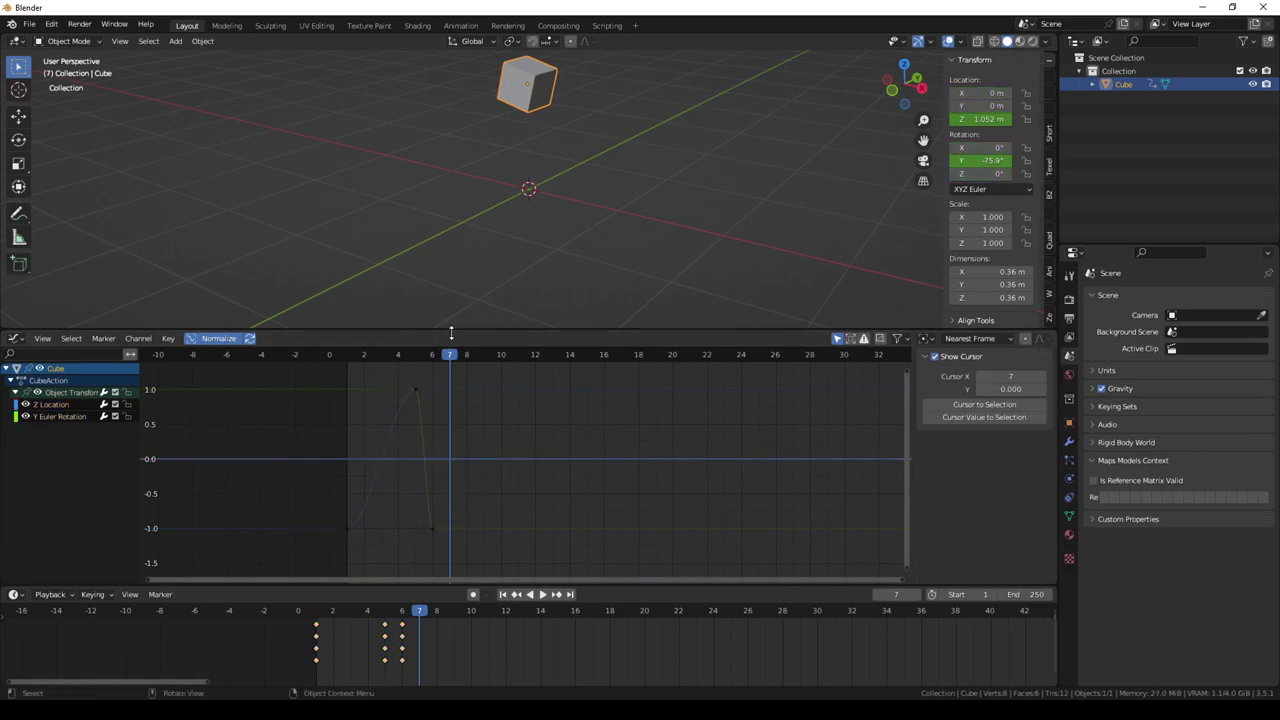
Step: Play the cube's animation to check it, then stop back at the start
key(space)
click(383, 355)
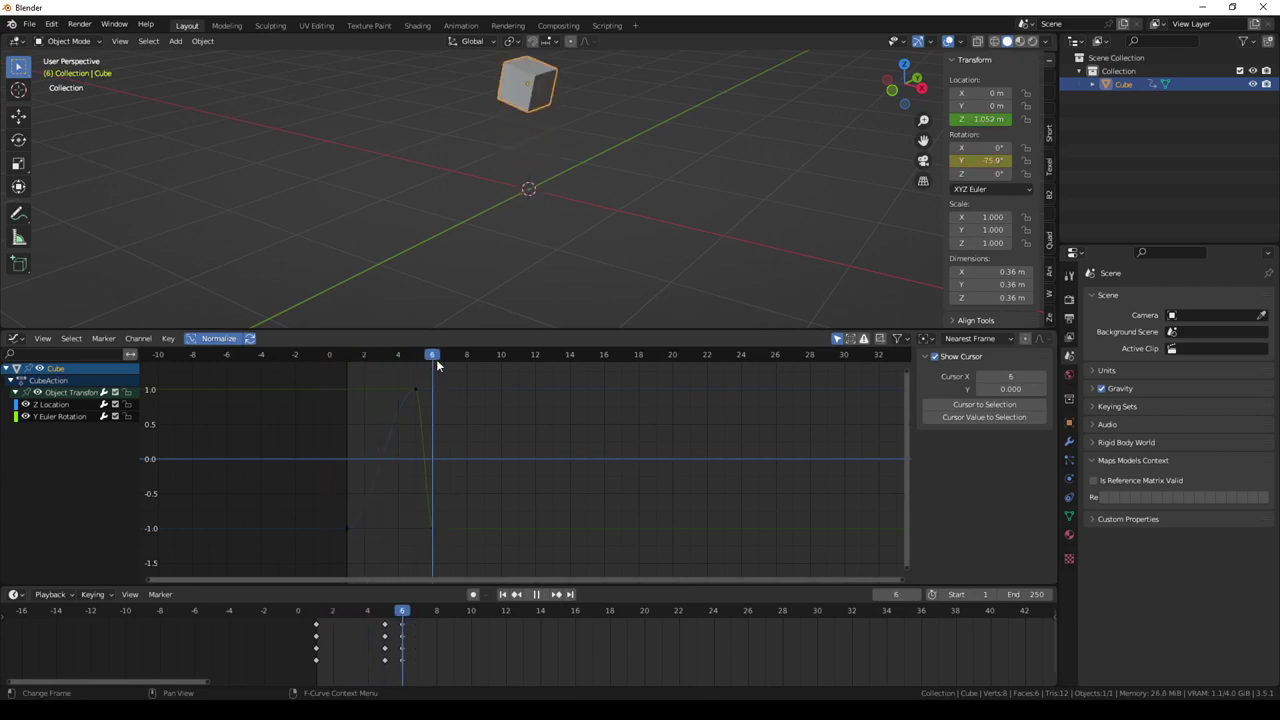
key(Escape)
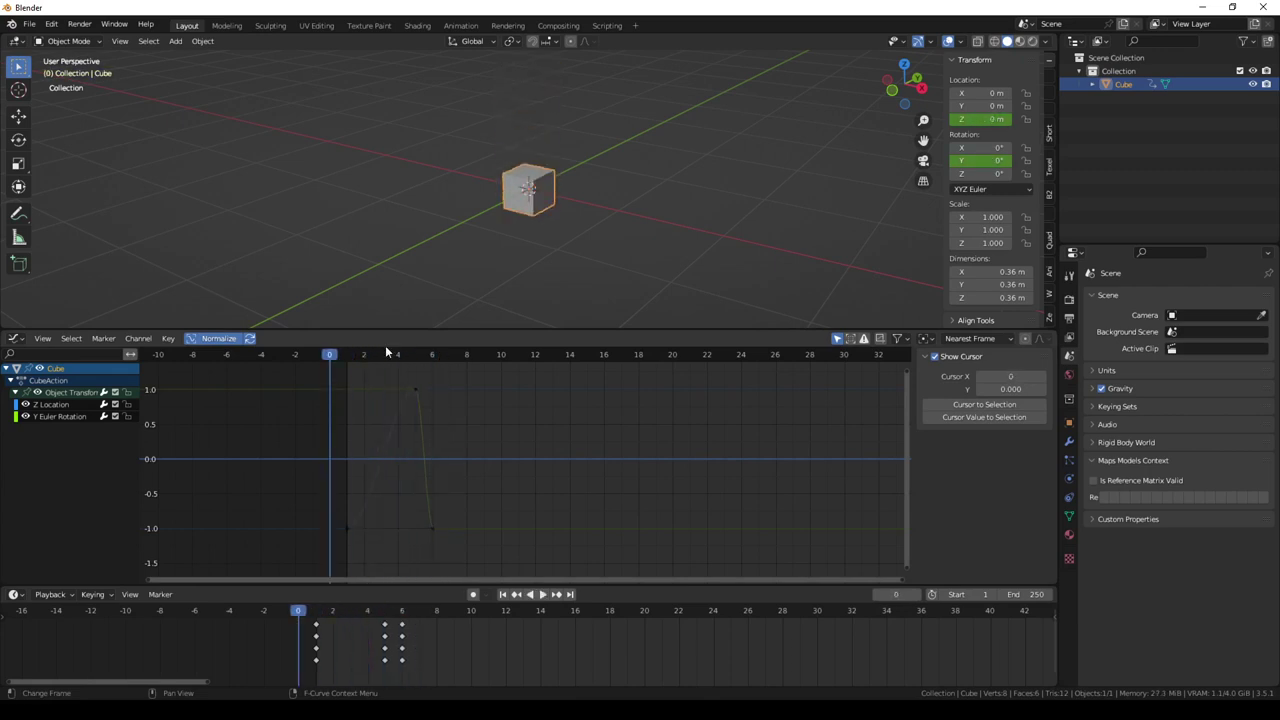
click(29, 24)
mouse_move(51, 217)
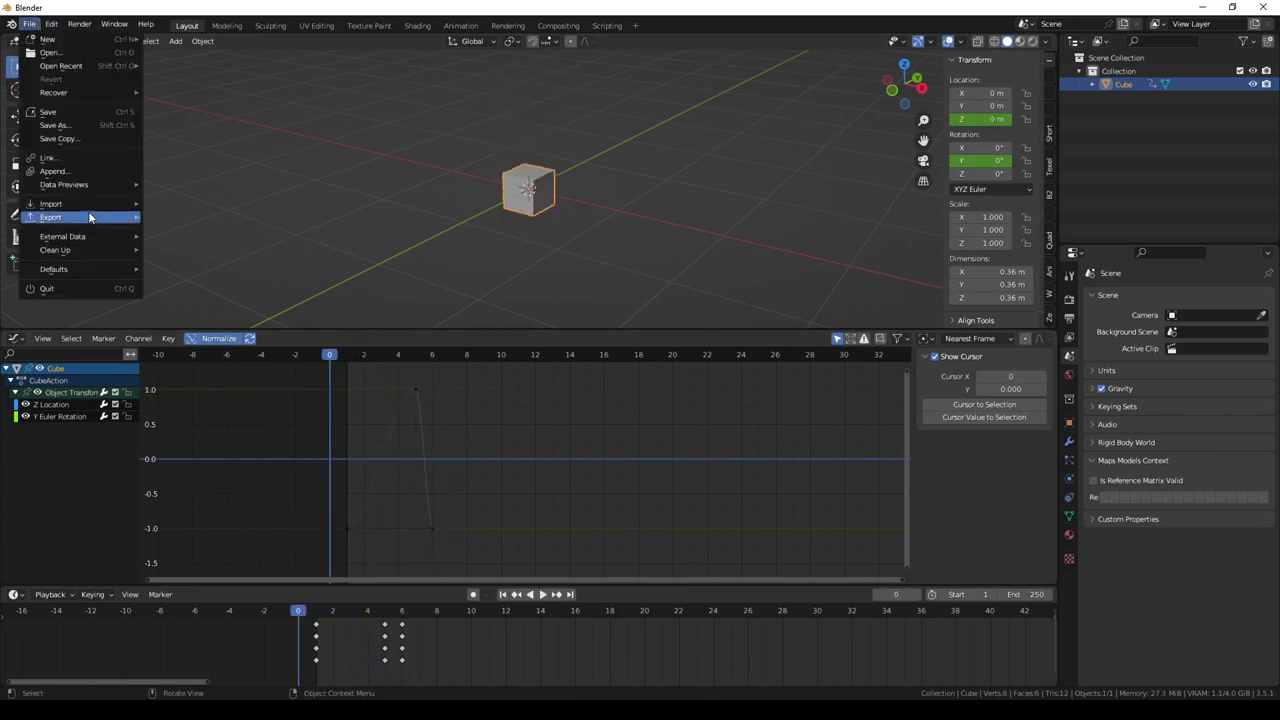
Step: Export the cube as blender.fbx from the FBX exporter with Bake Animation expanded
click(193, 324)
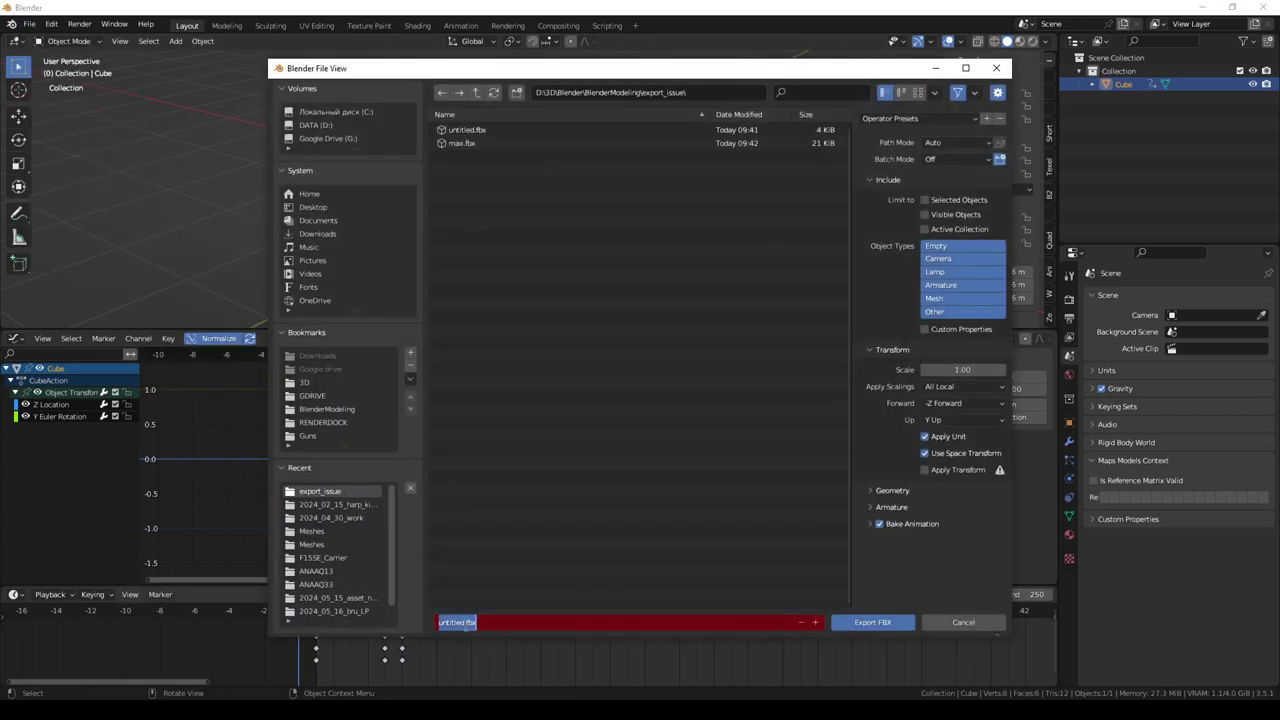
key(BackSpace)
text(blen)
text(der)
click(869, 525)
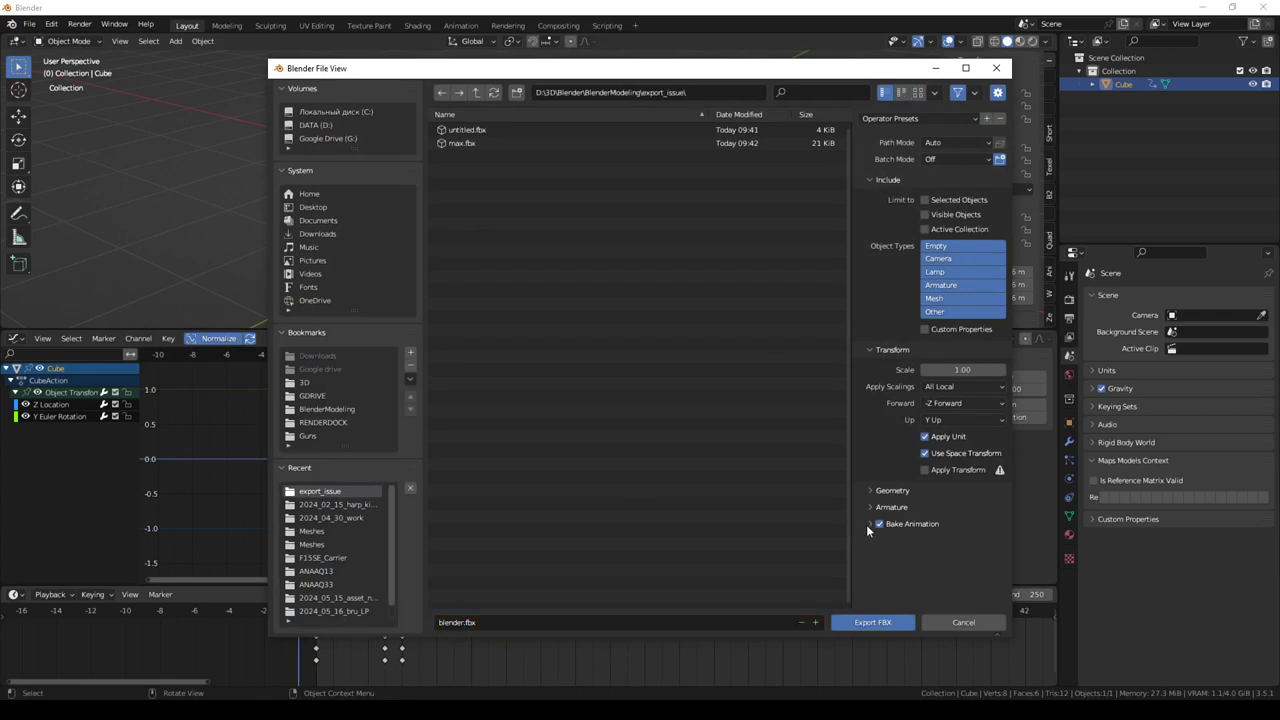
click(868, 524)
scroll(866, 524, down, 1)
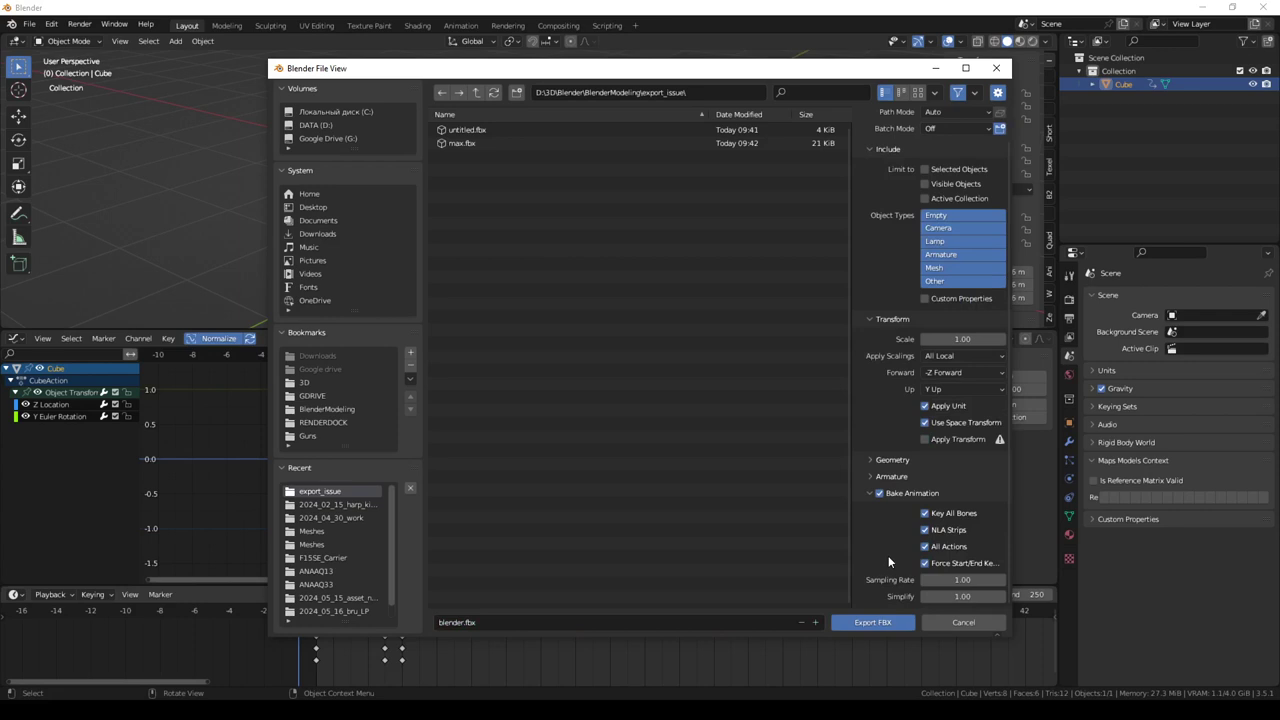
click(871, 624)
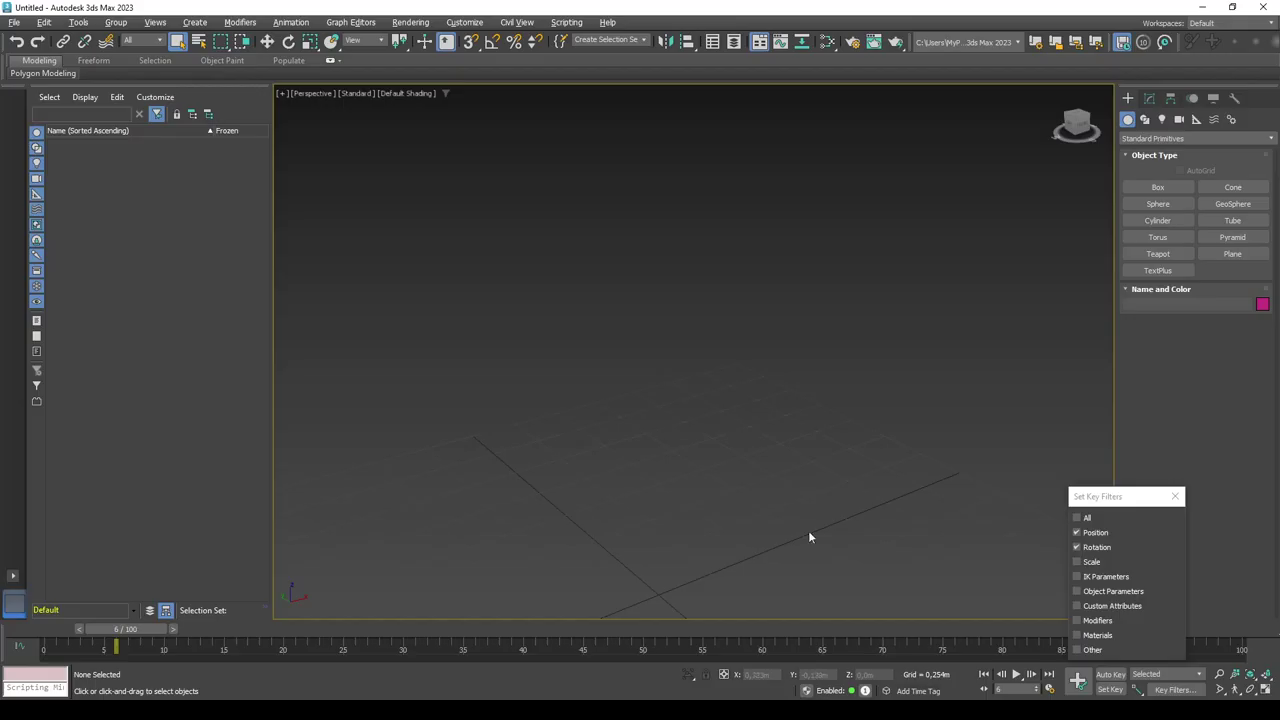
Step: Import blender.fbx into 3ds Max with the default FBX settings and scrub the animation to frame 5
click(17, 14)
mouse_move(30, 218)
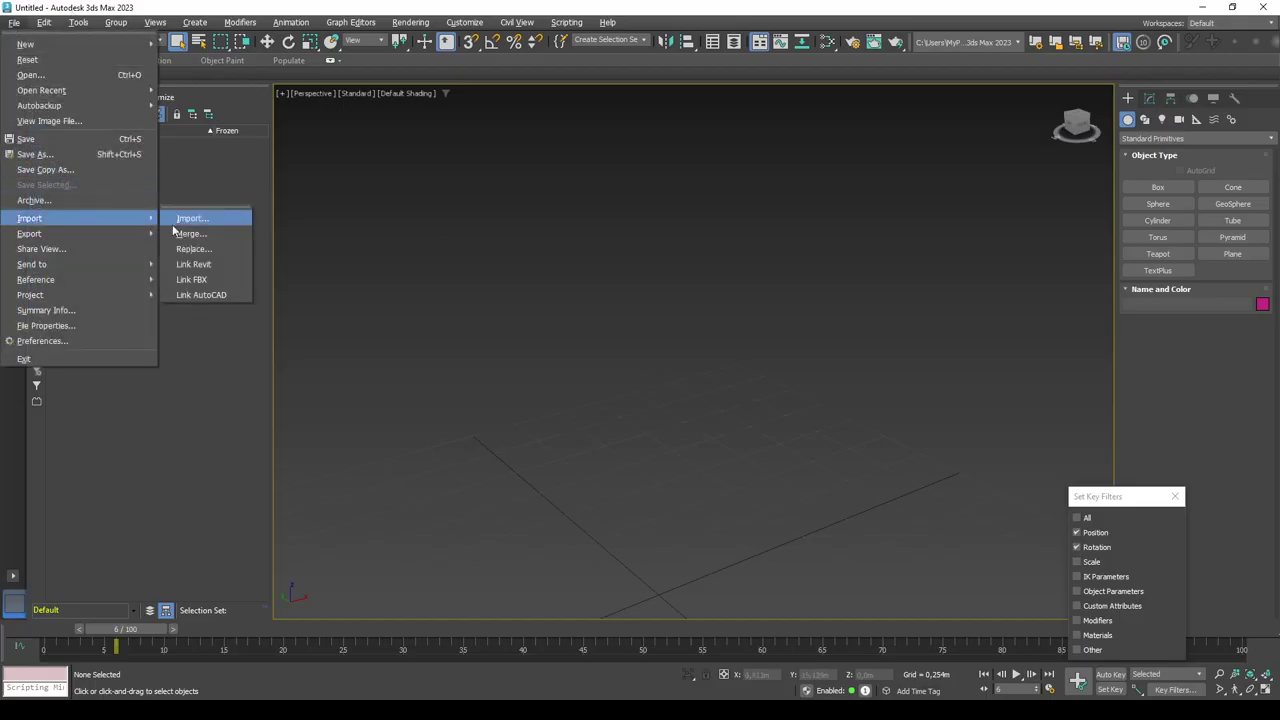
click(191, 224)
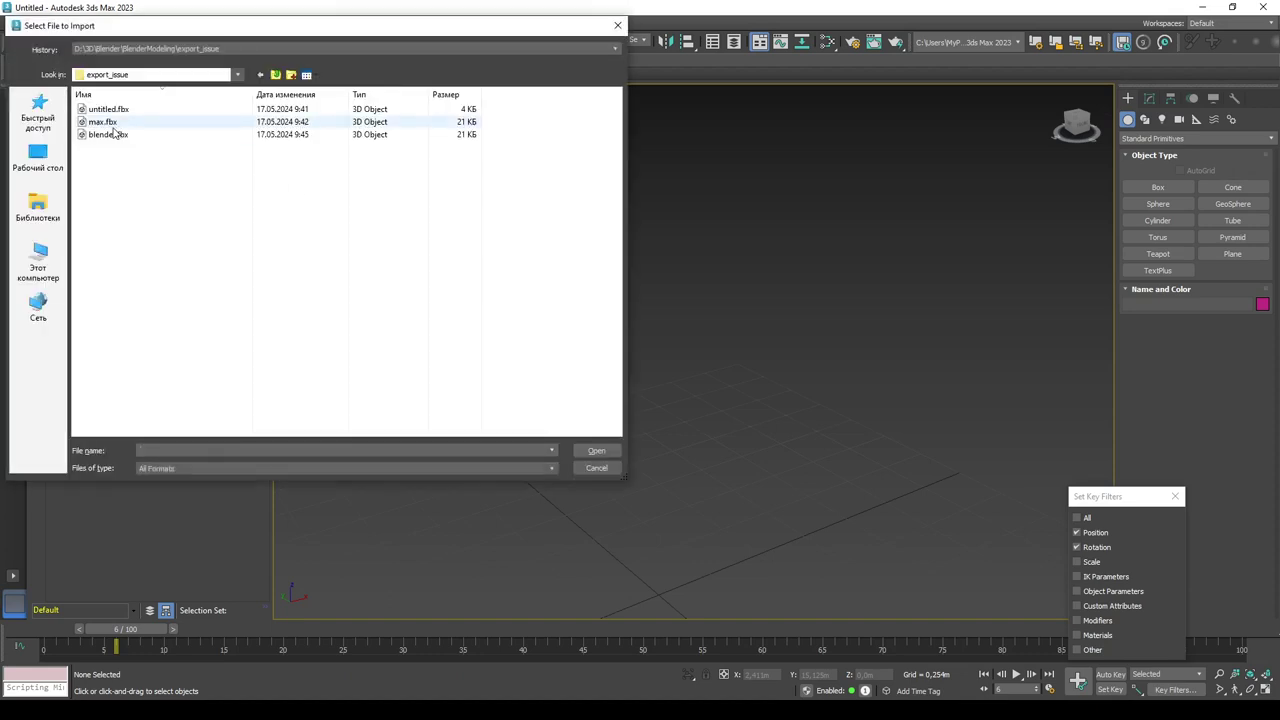
click(104, 133)
click(590, 450)
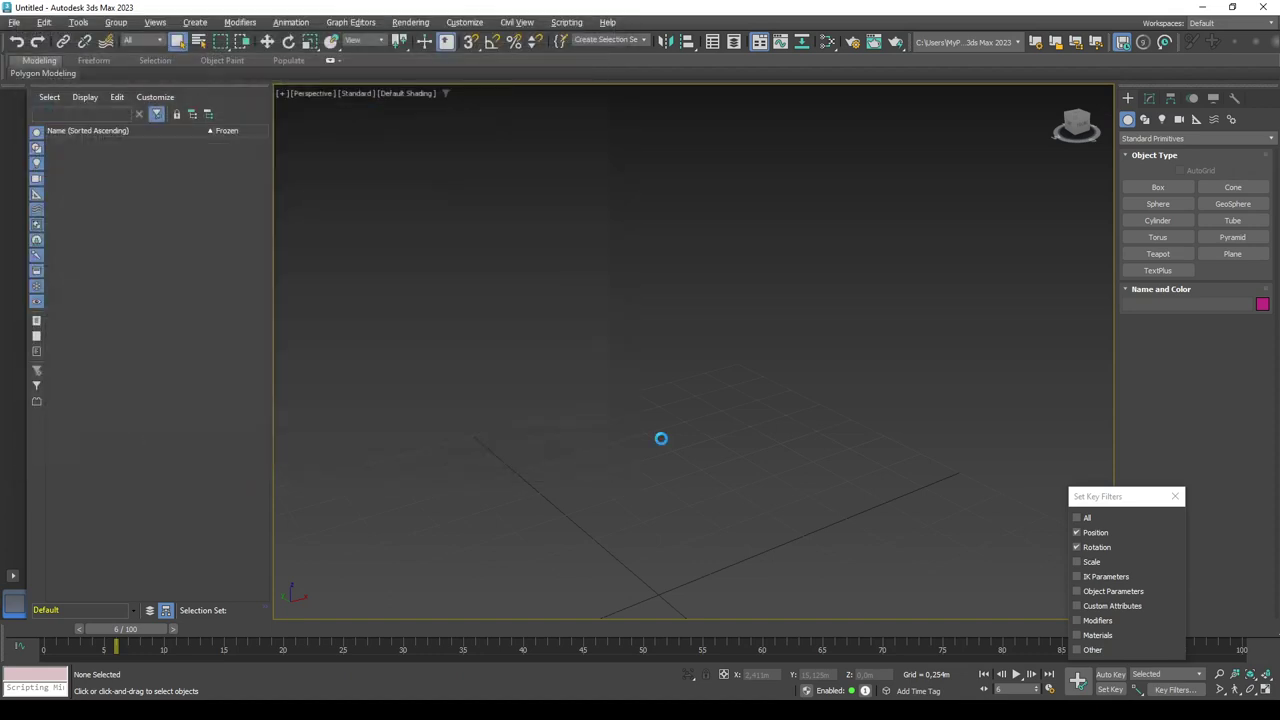
click(733, 530)
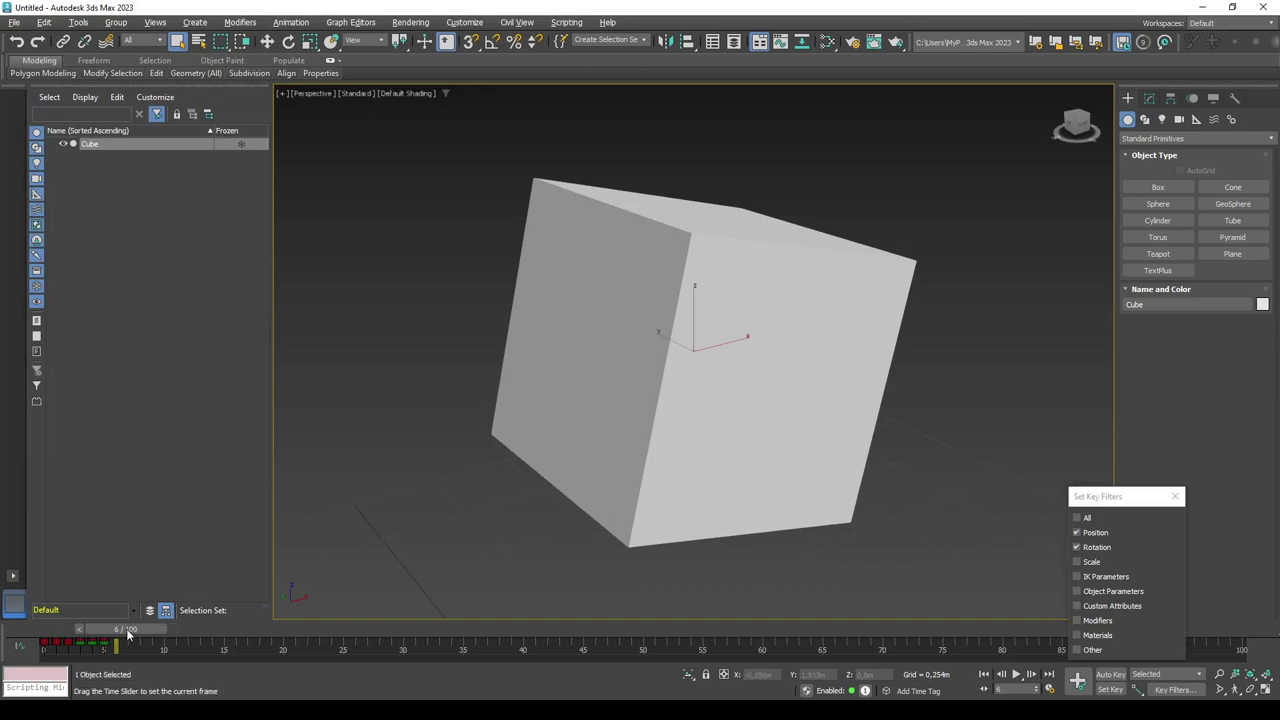
drag(129, 637, 127, 634)
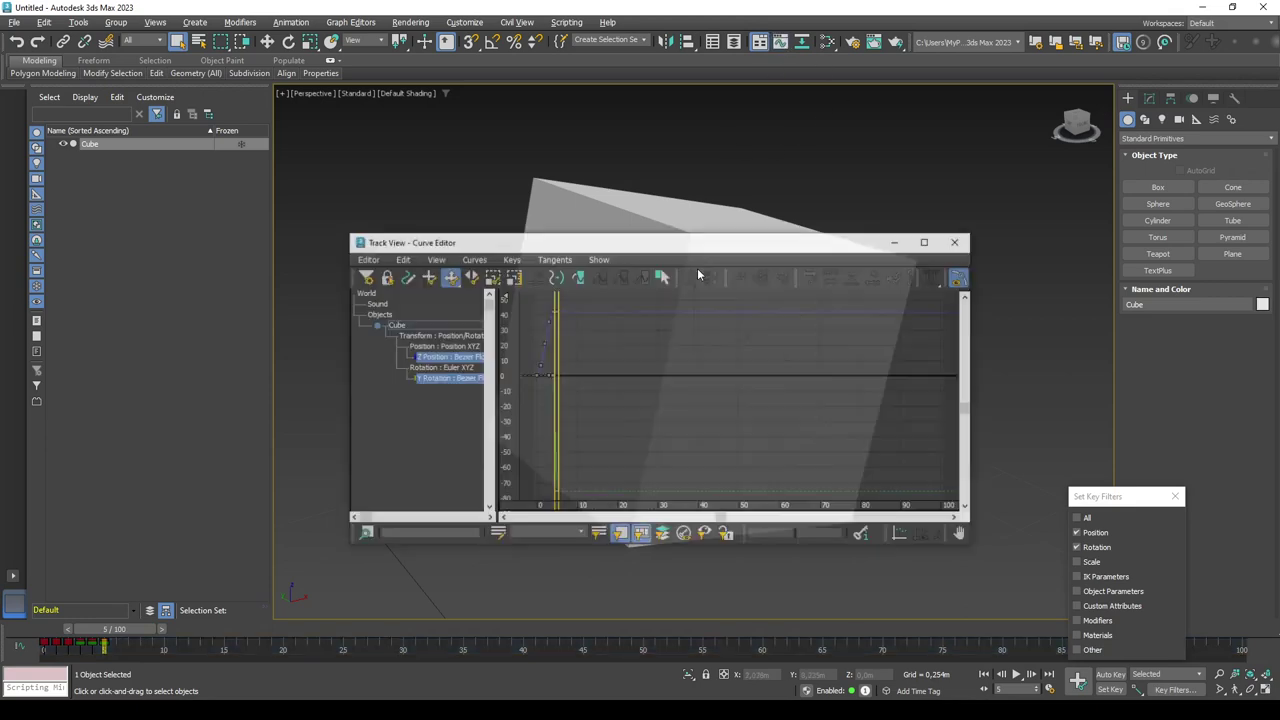
key(ctrl+e)
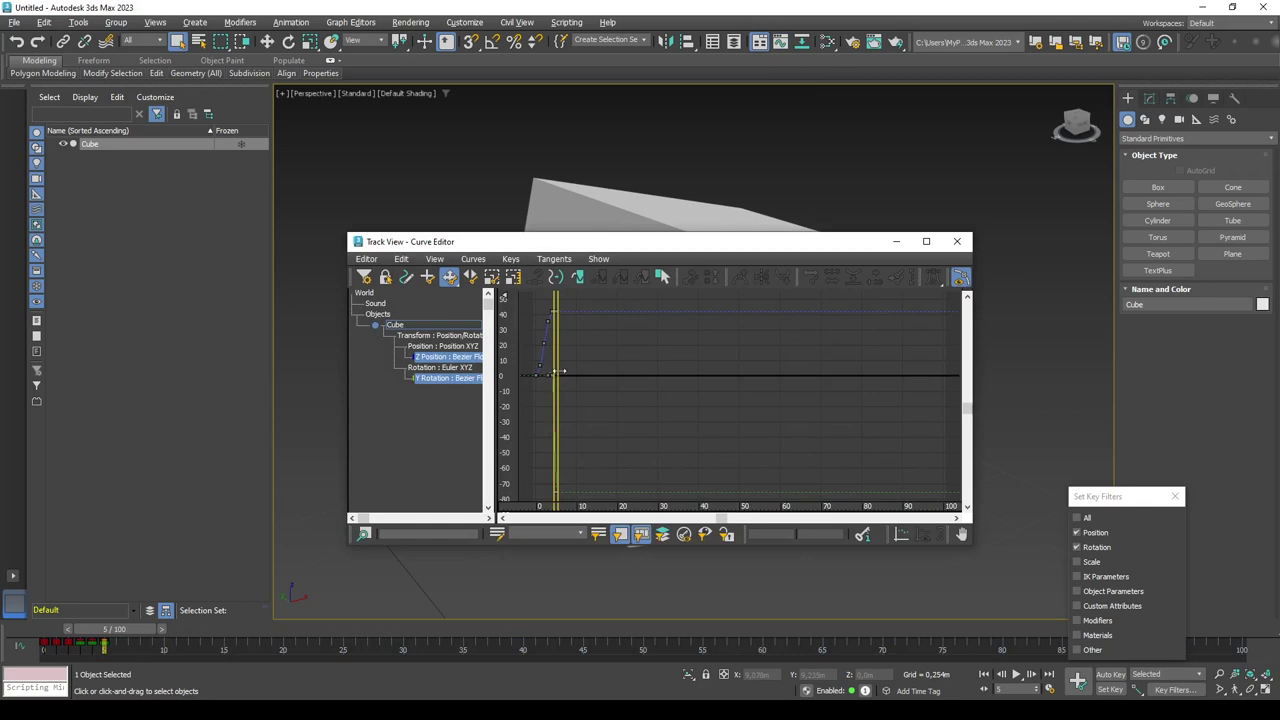
drag(970, 329, 1048, 329)
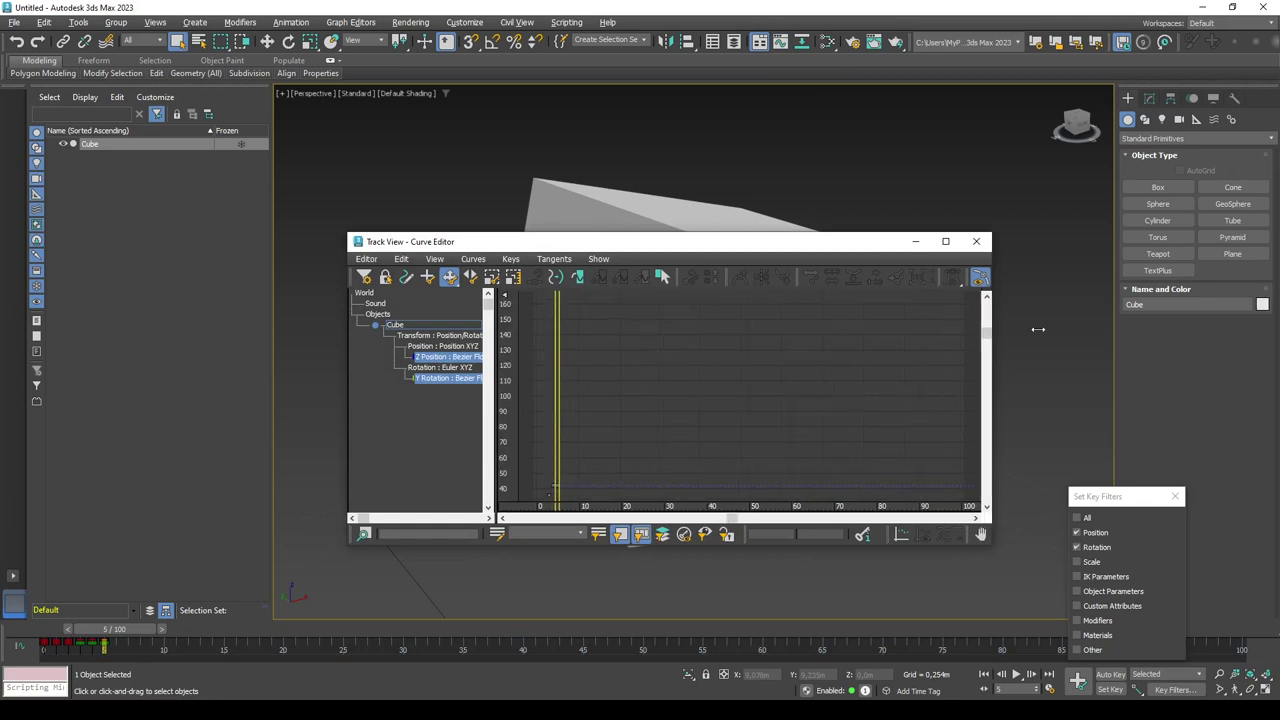
click(430, 360)
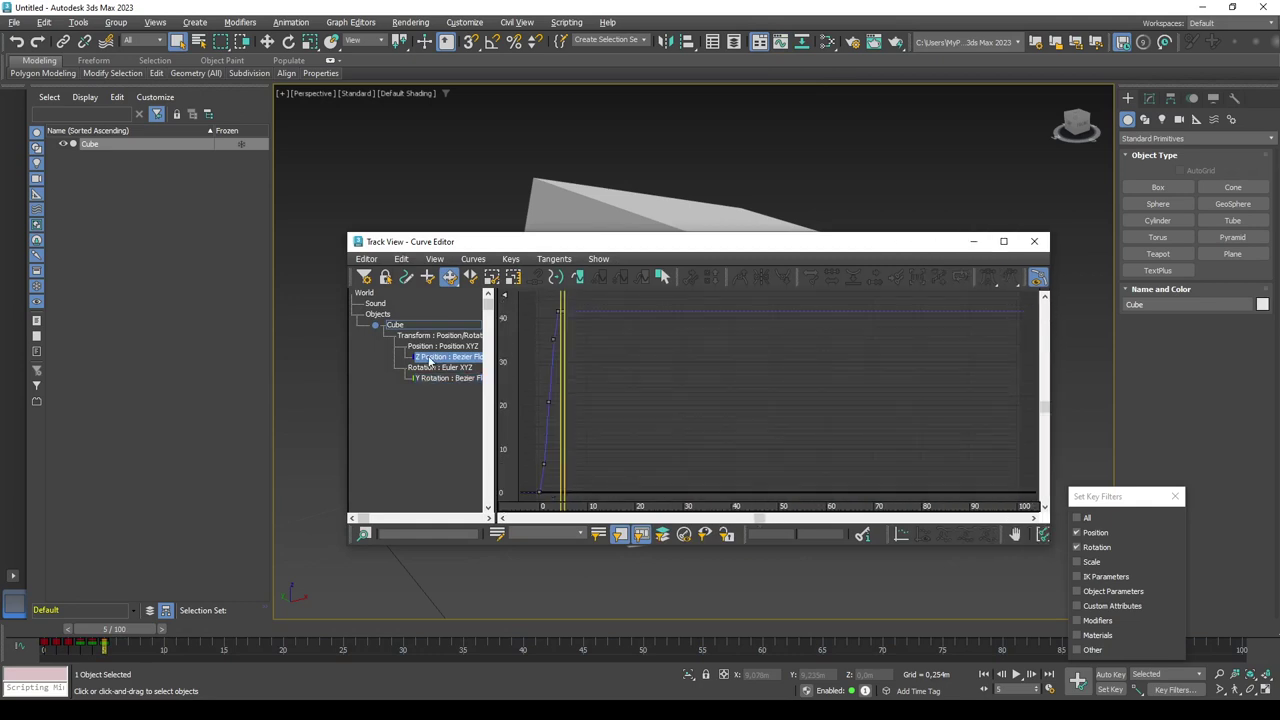
click(545, 464)
click(549, 401)
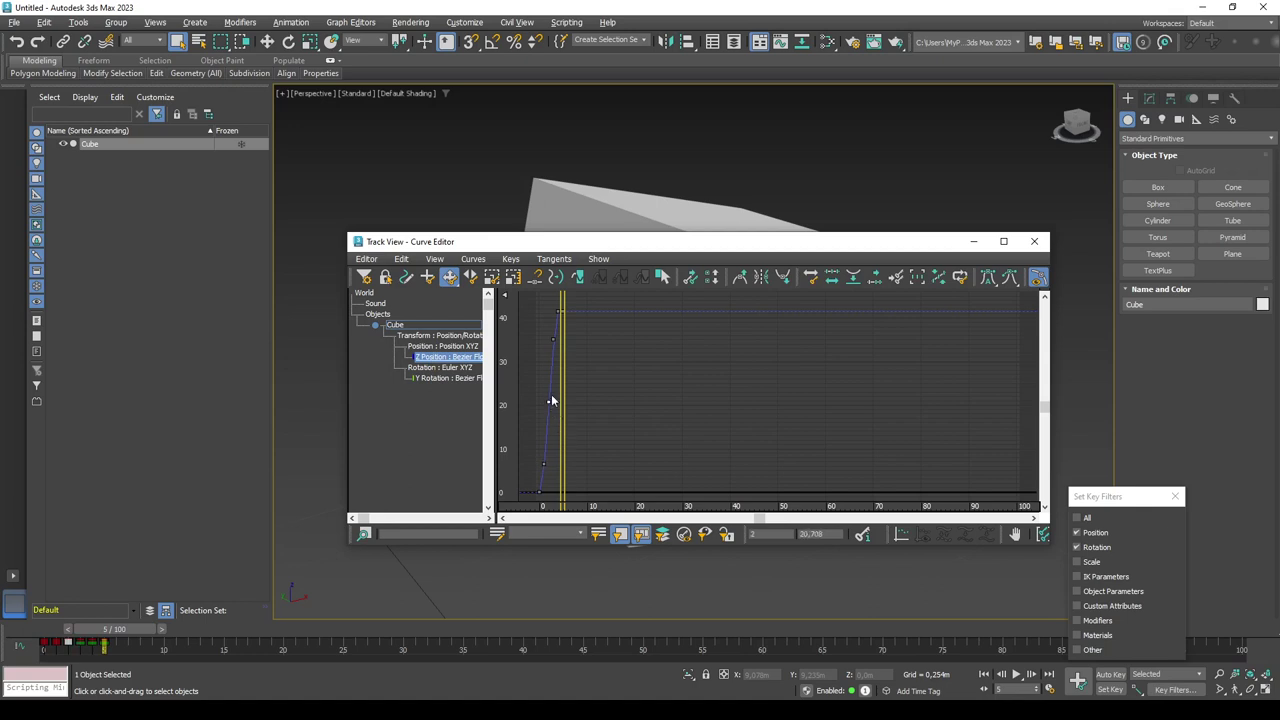
click(552, 339)
click(445, 377)
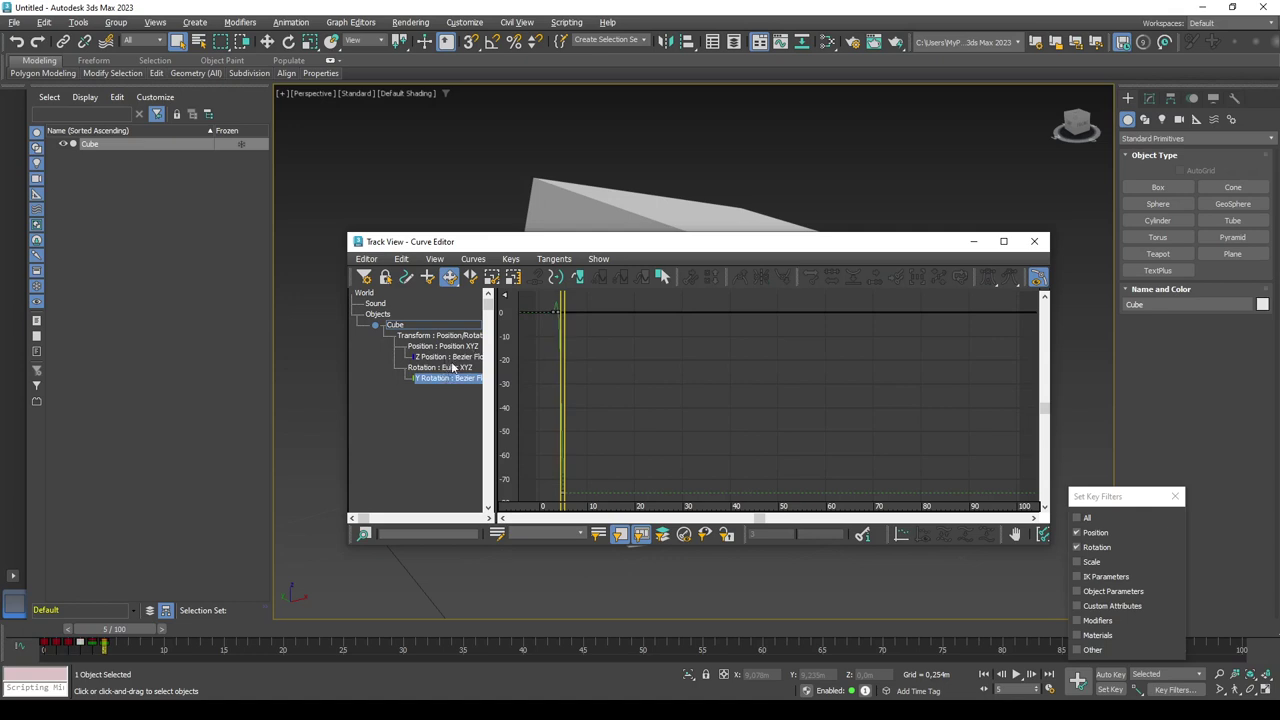
click(556, 311)
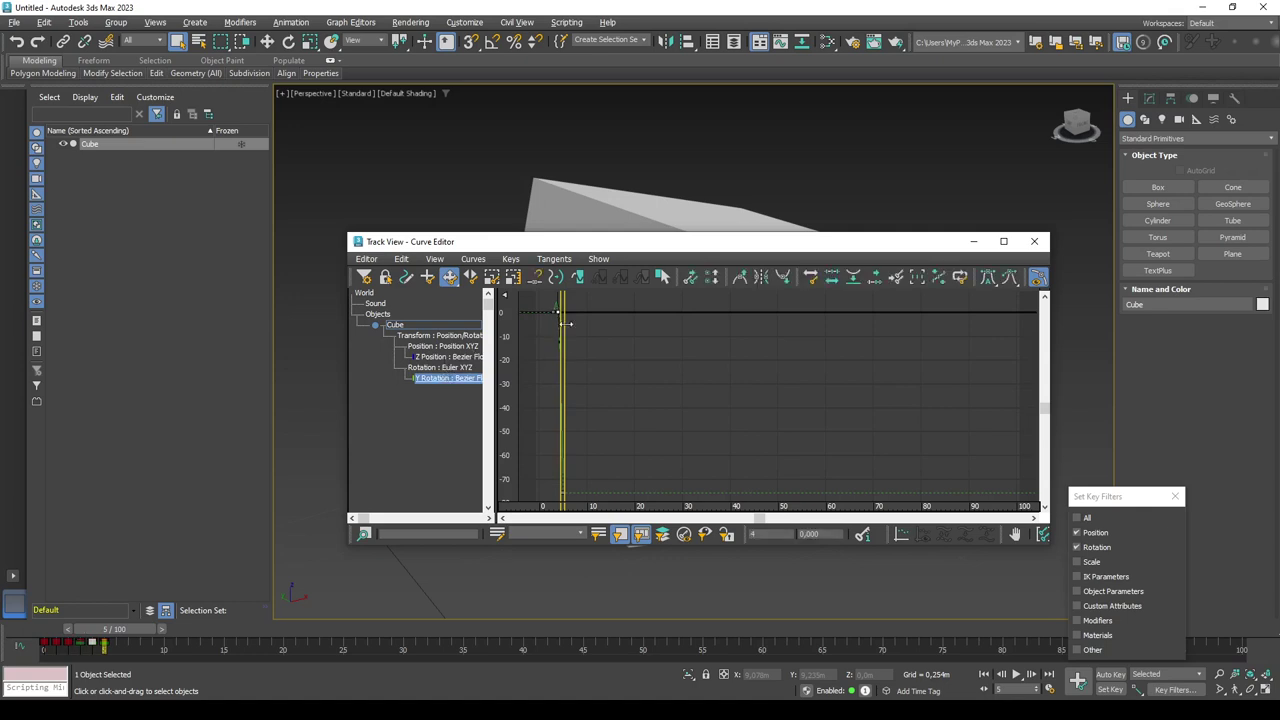
click(562, 492)
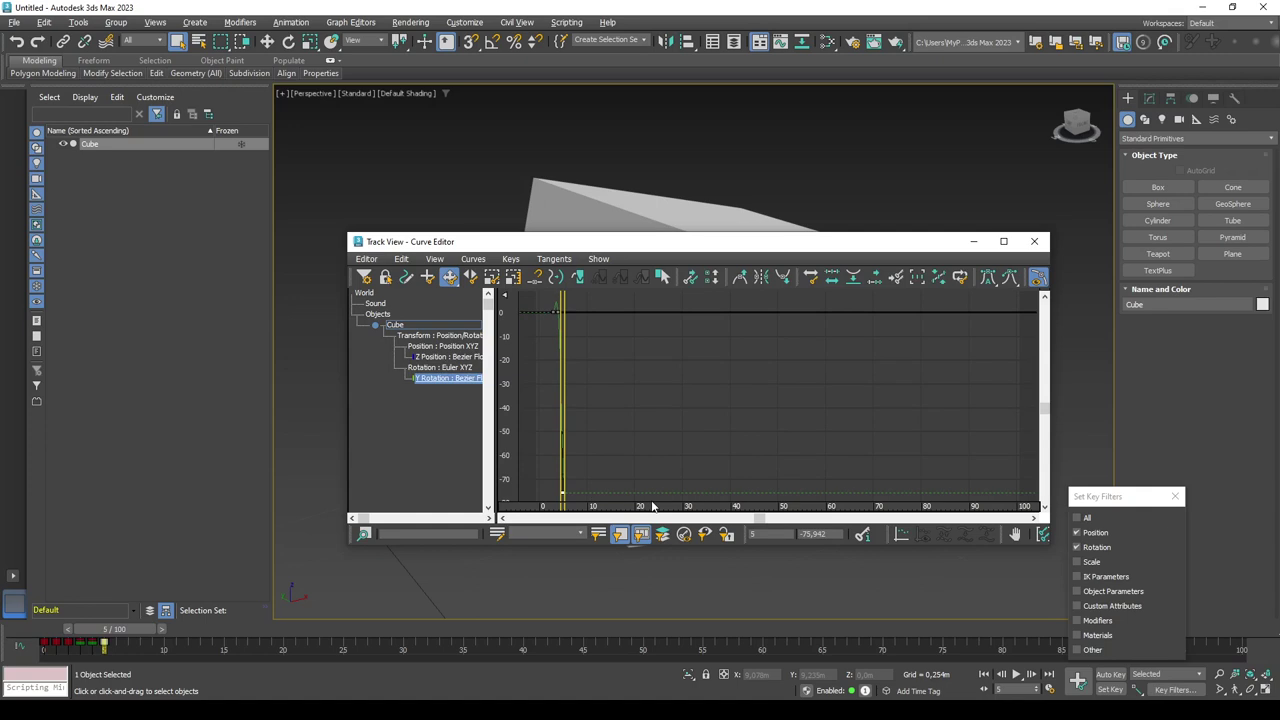
click(1034, 241)
mouse_move(1034, 241)
alt+middle_down()
mouse_move(800, 337)
mouse_move(622, 357)
alt+middle_up()
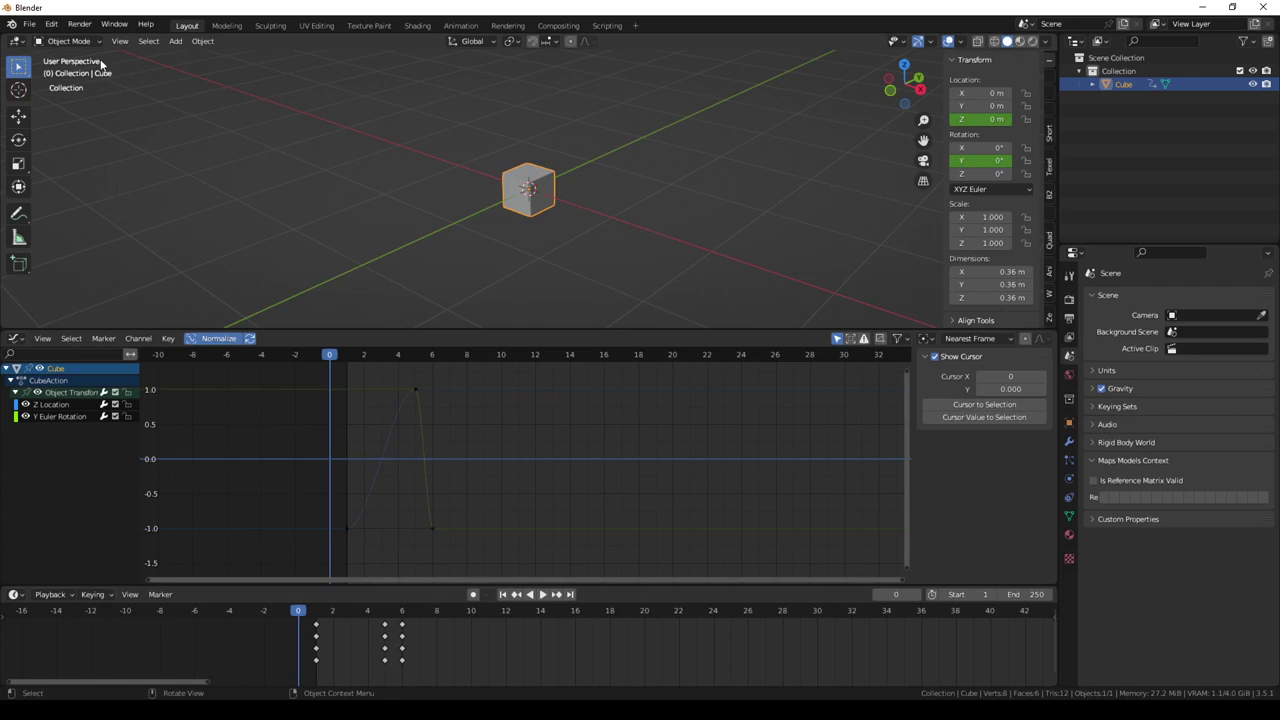
Step: Export the cube as FBX over blender.fbx with the Bake Animation Simplify value set to 0.10
click(29, 24)
mouse_move(50, 217)
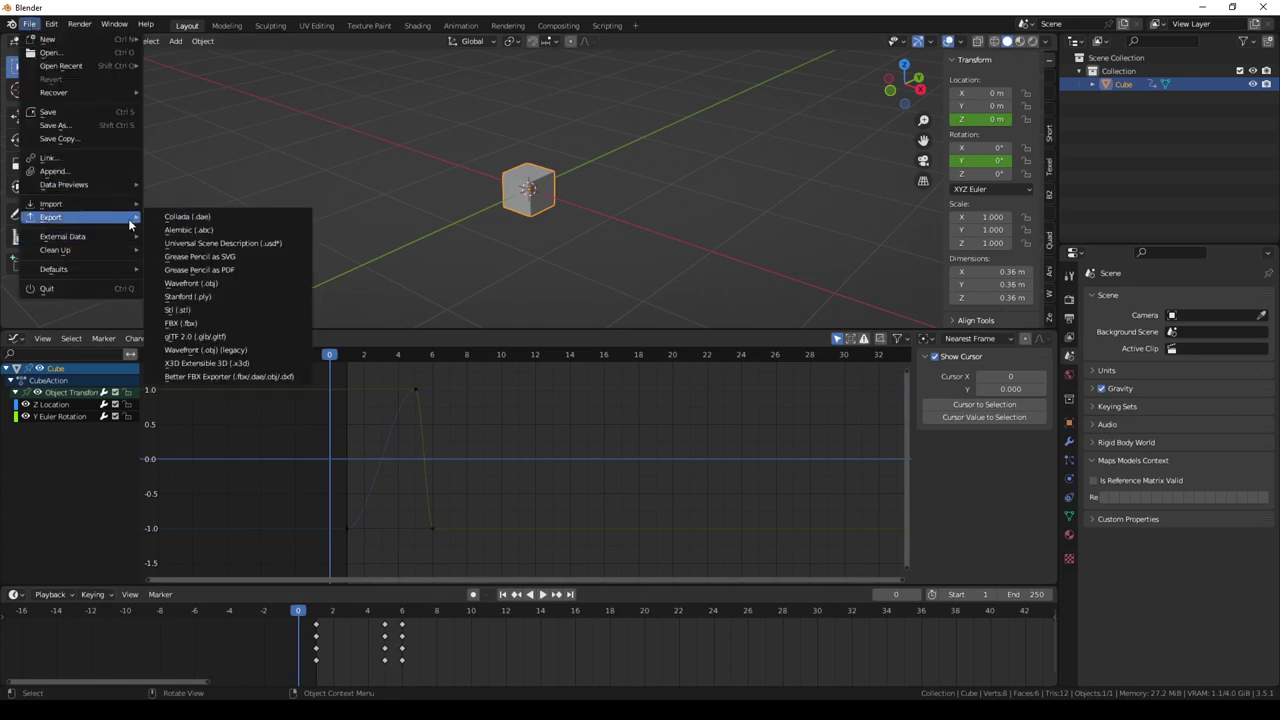
click(208, 323)
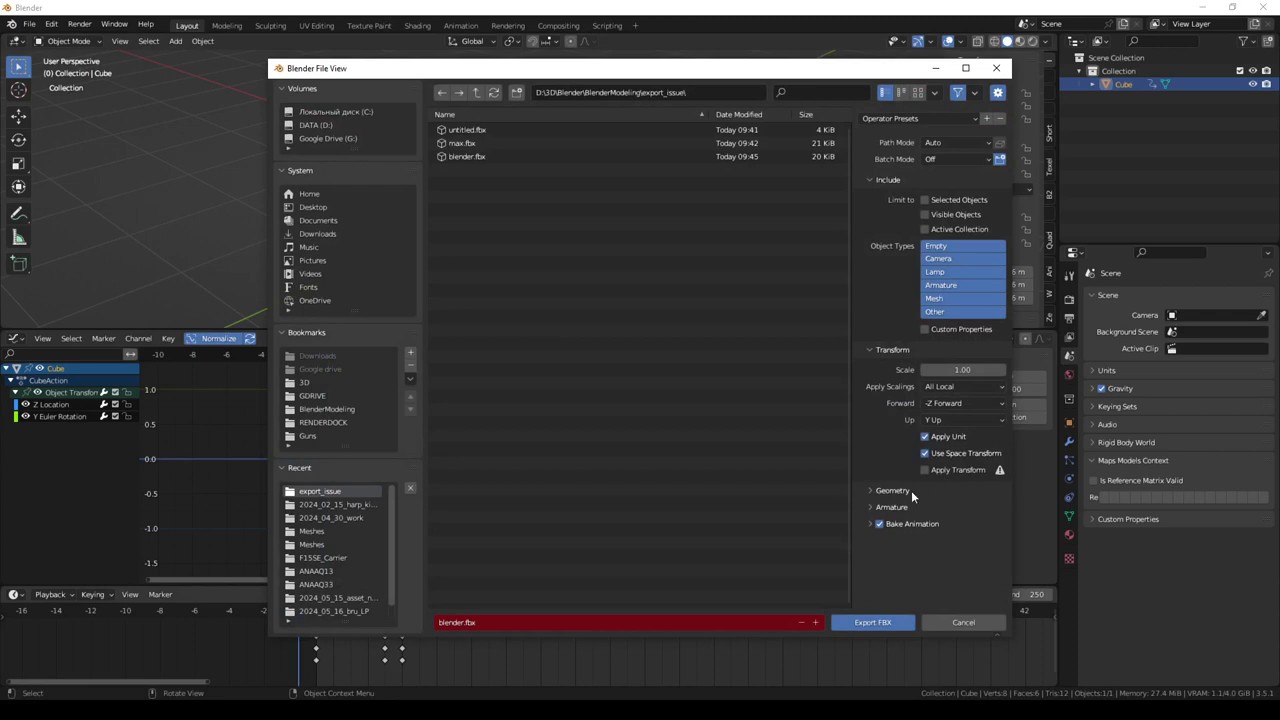
click(869, 523)
scroll(869, 520, down, 1)
click(970, 598)
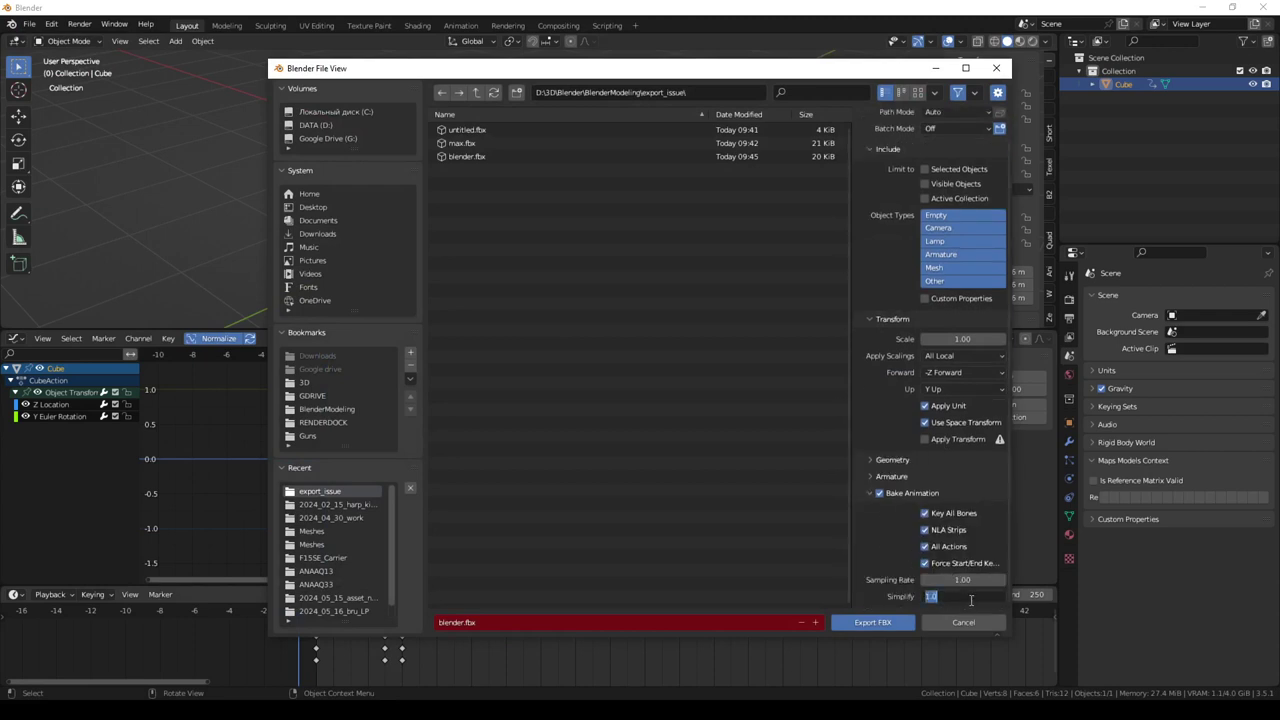
text(0.1)
key(Return)
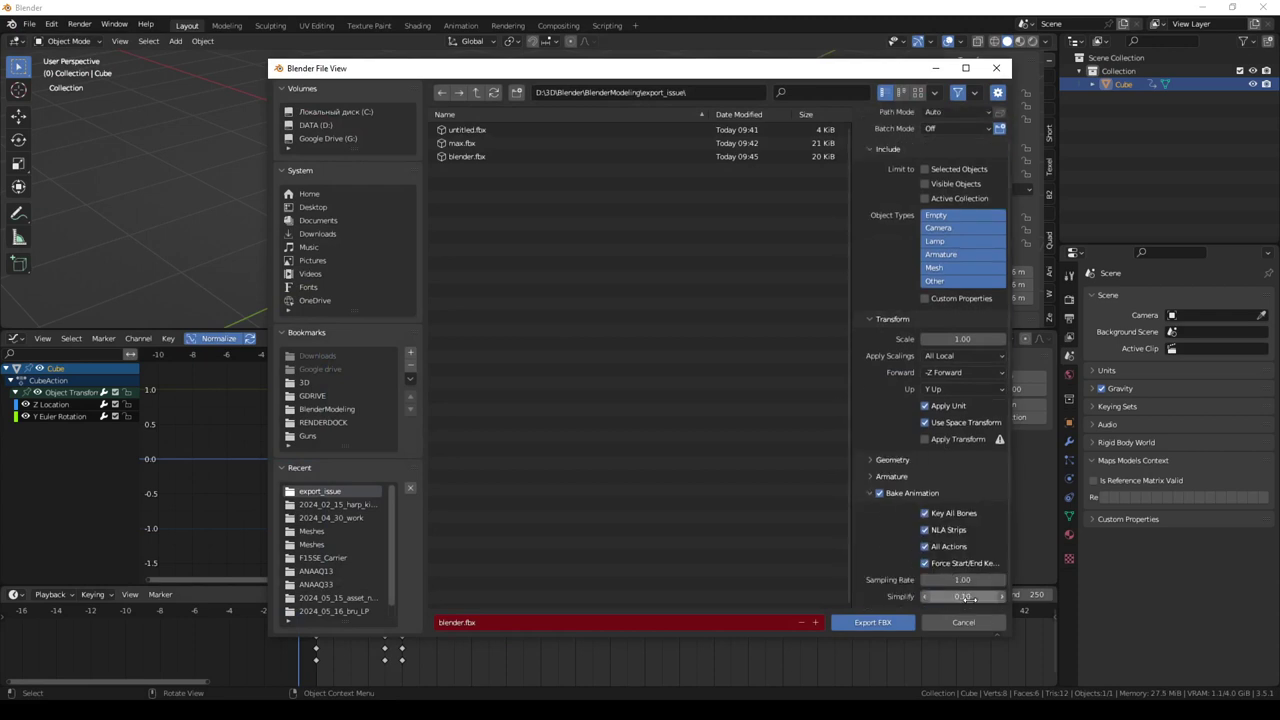
click(469, 158)
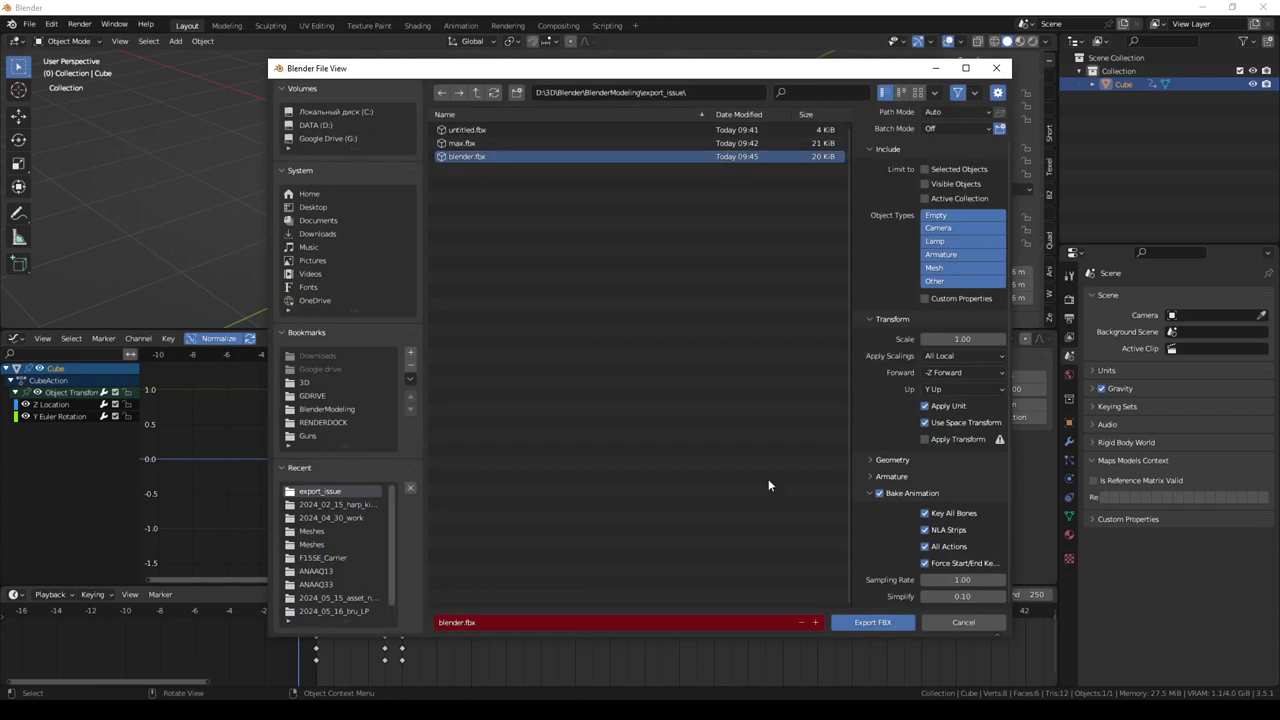
click(867, 622)
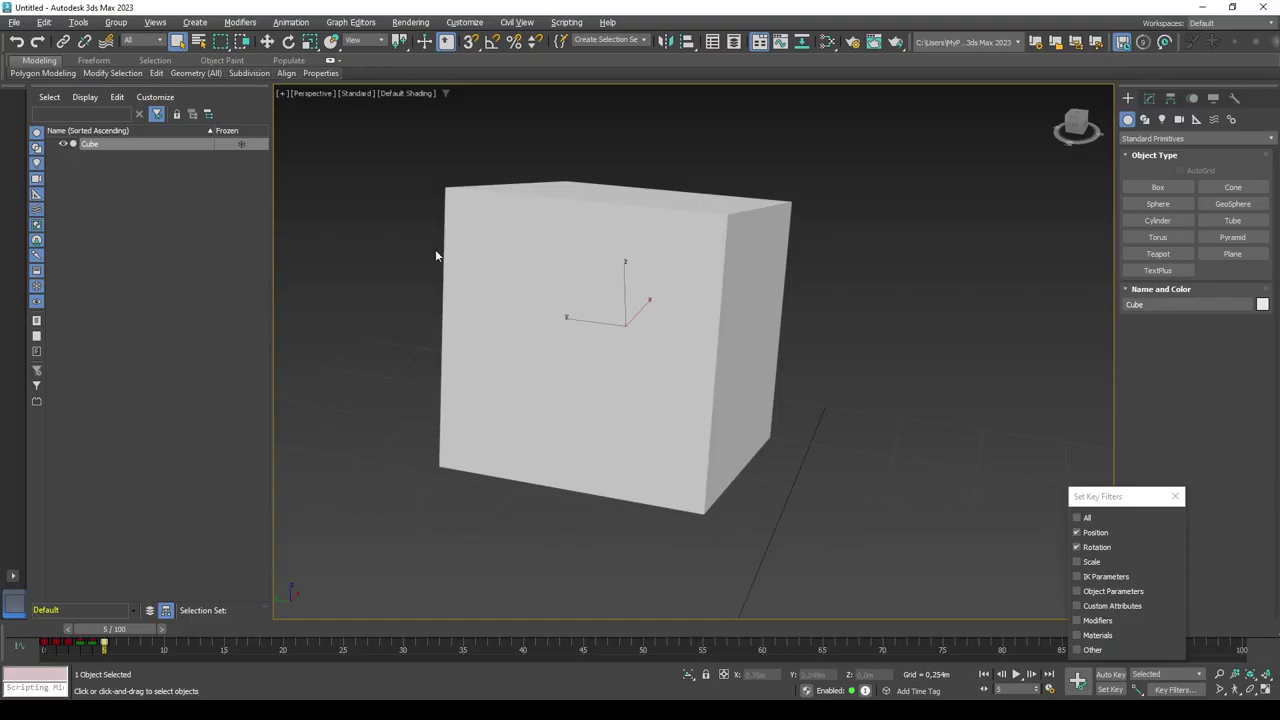
Step: Delete the old cube and import the re-exported blender.fbx with the default FBX settings
key(Delete)
click(14, 22)
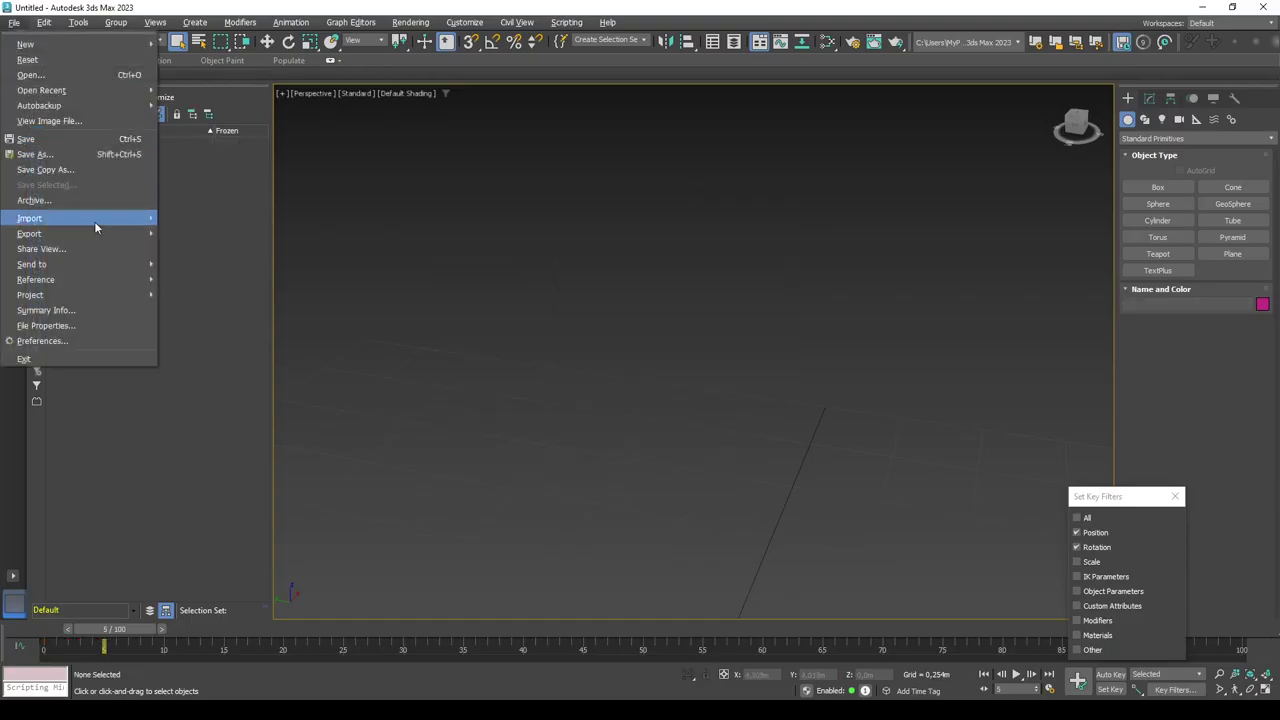
mouse_move(60, 218)
click(209, 221)
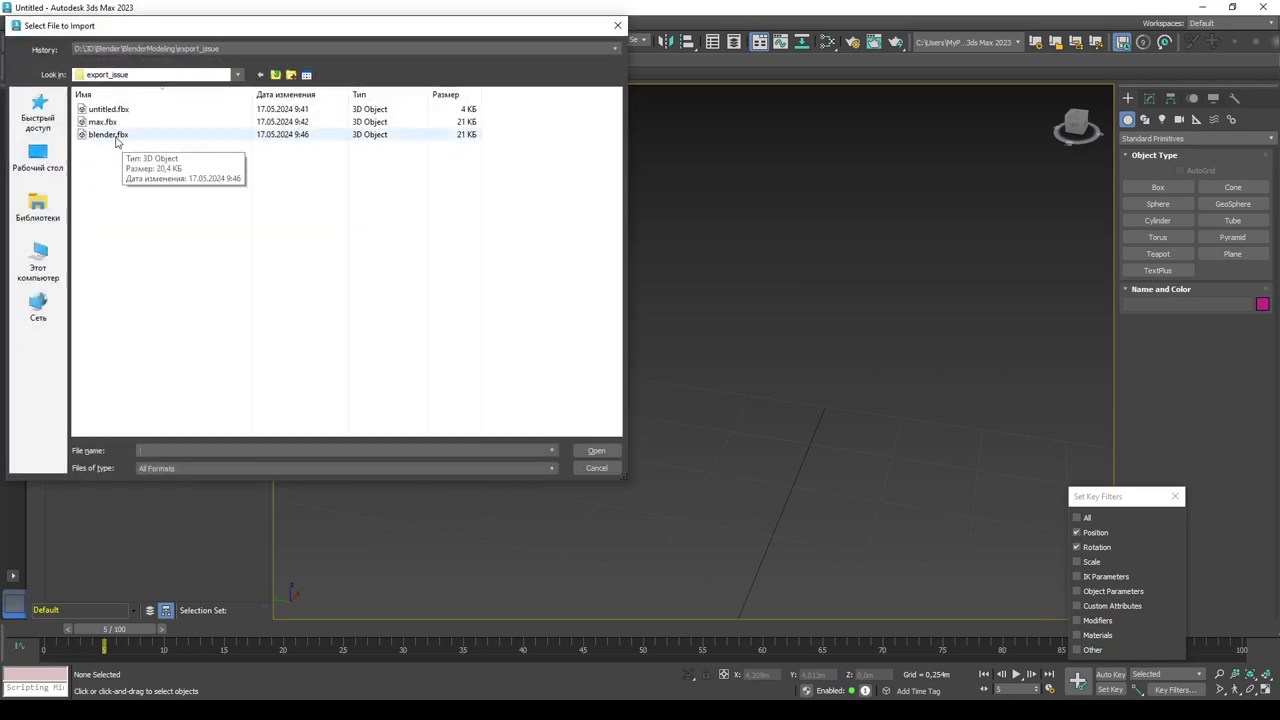
double_click(116, 138)
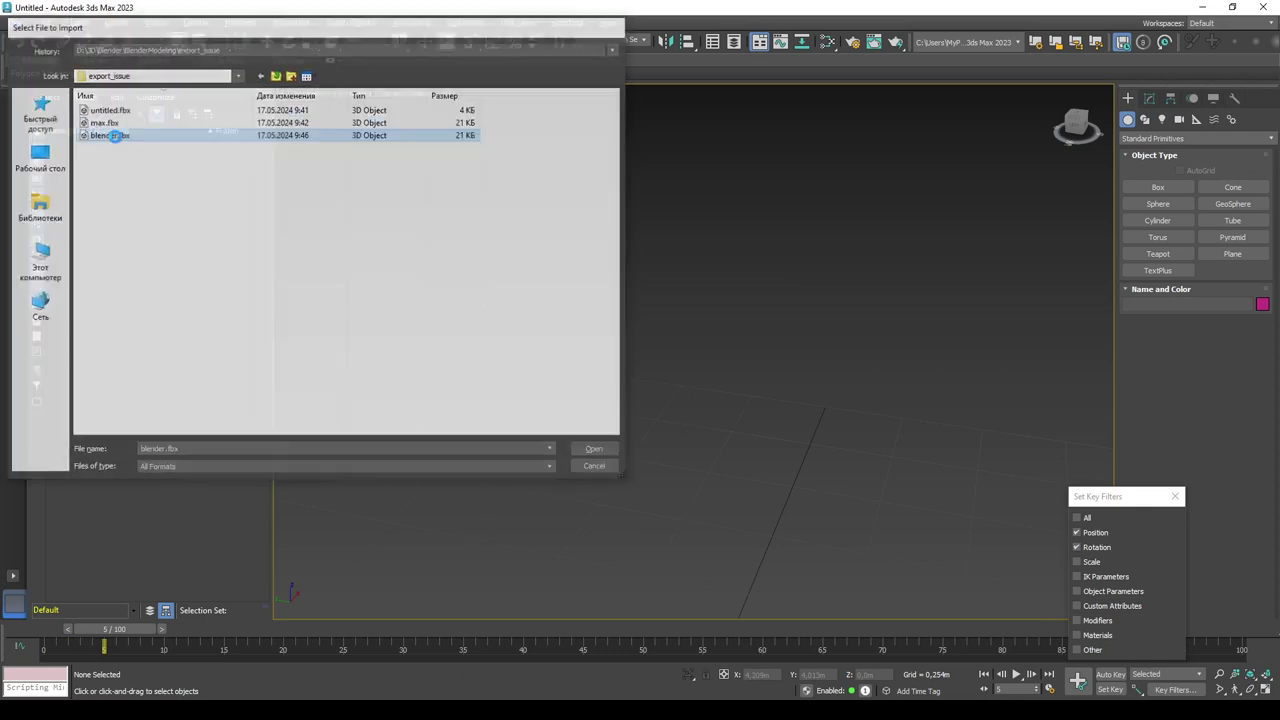
click(736, 529)
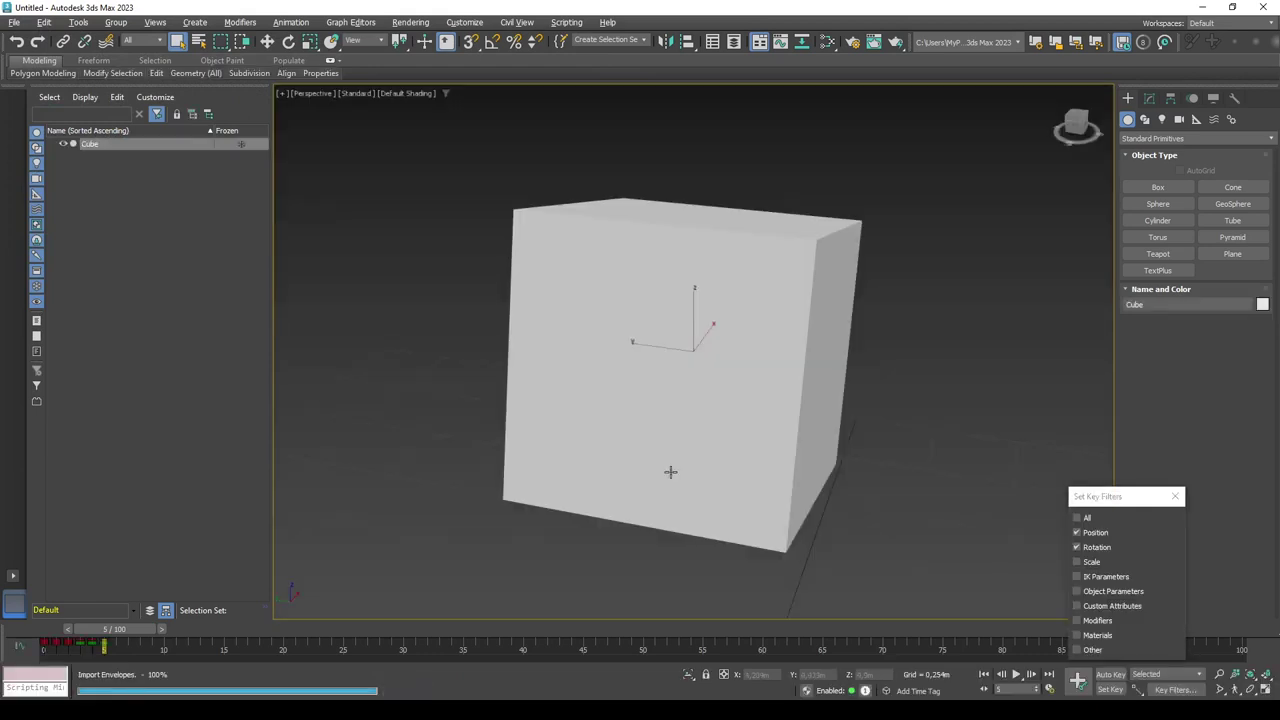
click(55, 643)
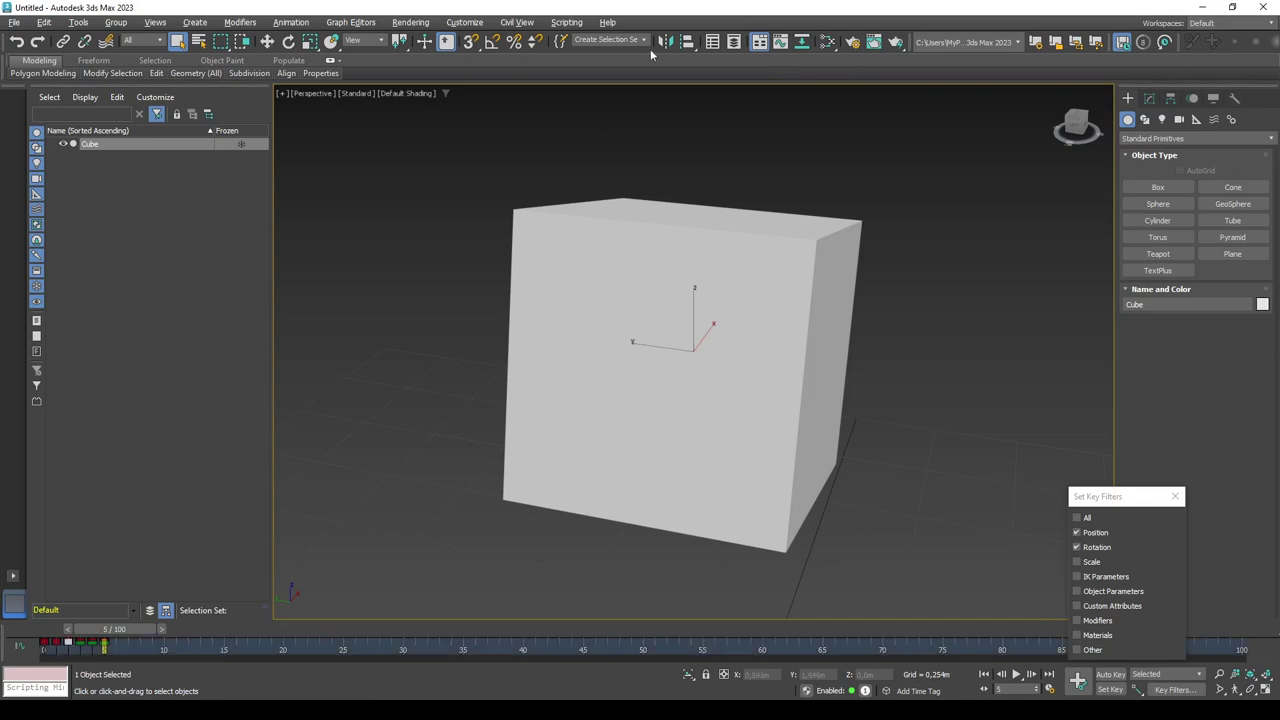
Step: In the Curve Editor, isolate the cube's Z Position curve and delete its in-between keys
right_click(782, 245)
click(802, 331)
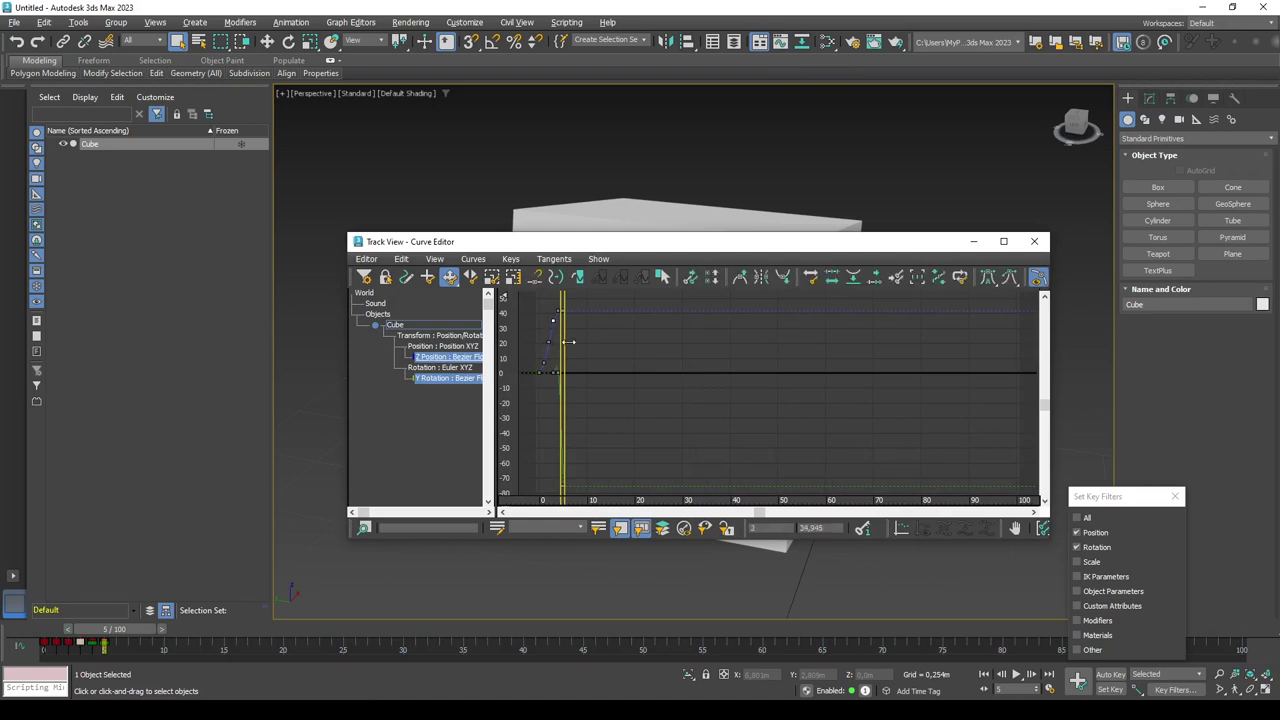
click(461, 358)
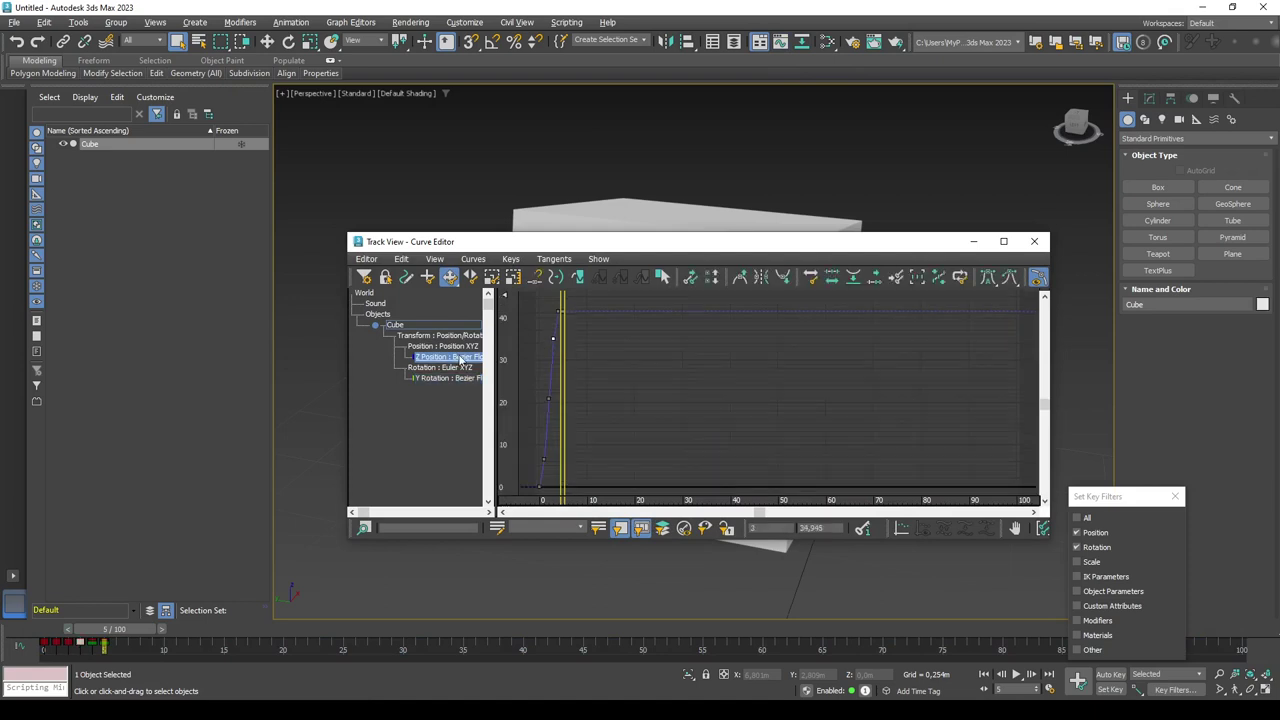
click(557, 355)
click(549, 399)
click(548, 459)
key(ctrl+a)
key(Delete)
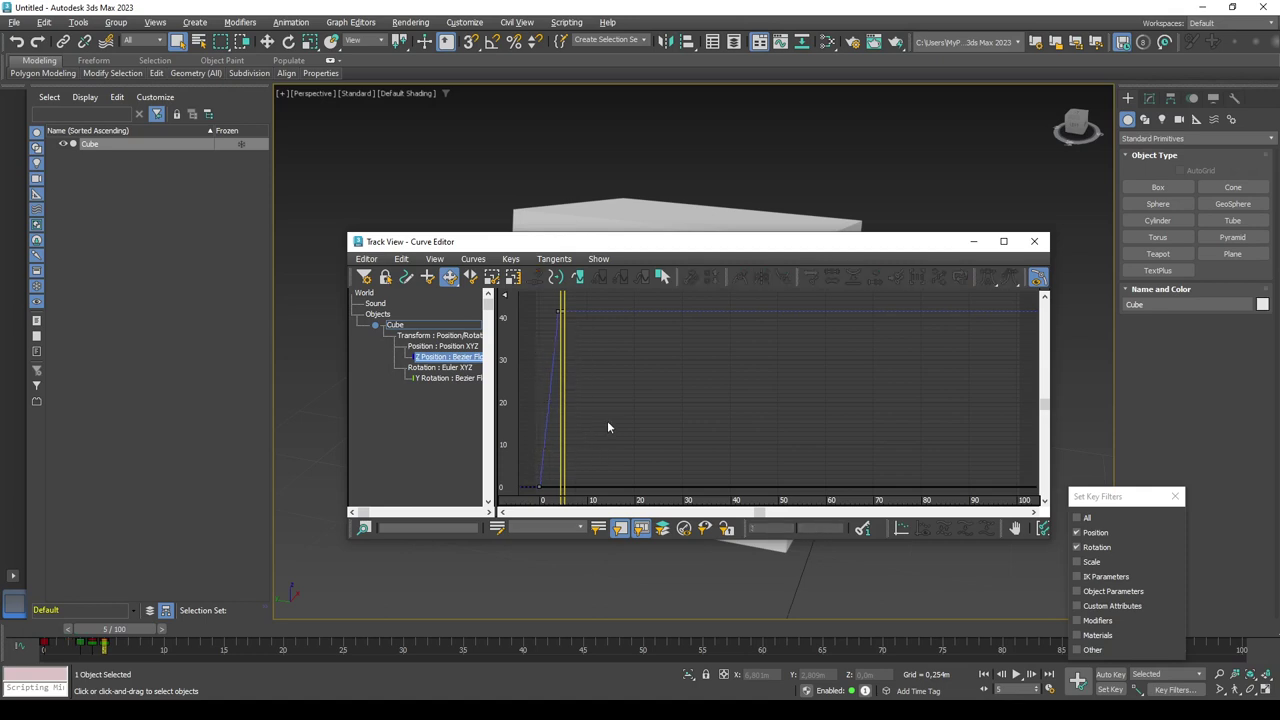
click(1034, 241)
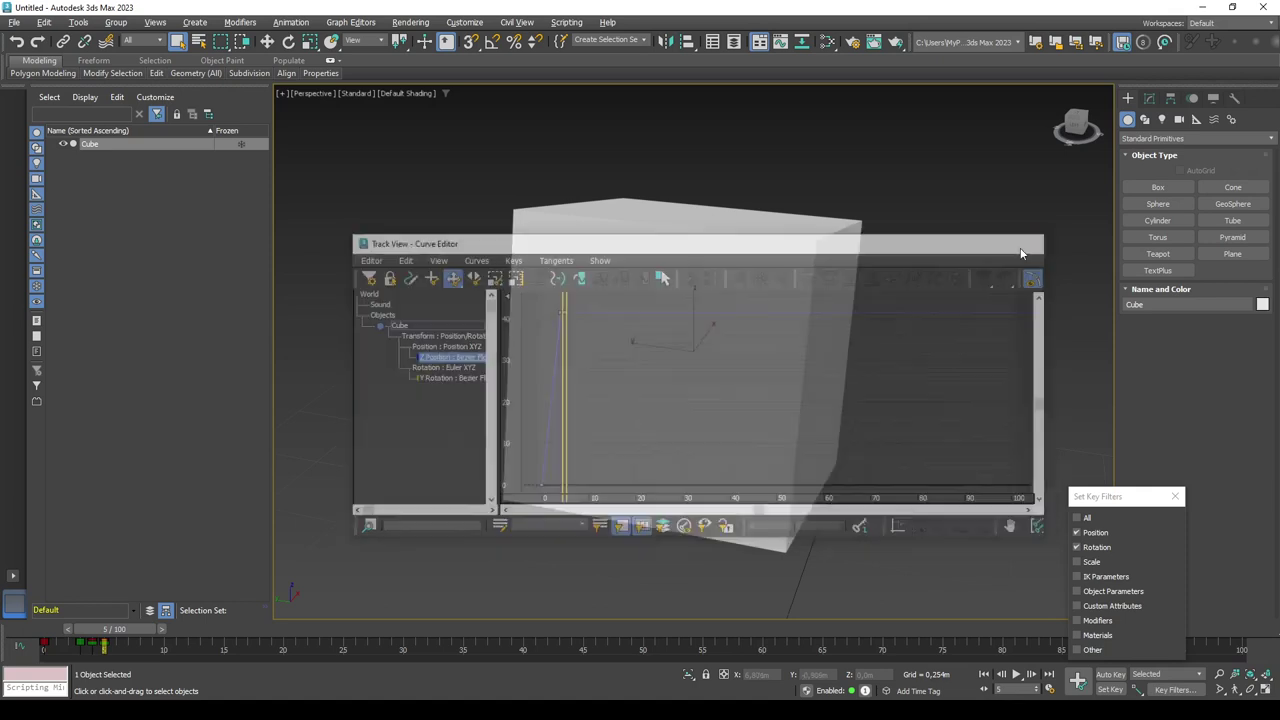
Step: Move to frame 9, orbit around the cube, and show the Y Euler Rotation channel's keyframe details
drag(133, 632, 181, 632)
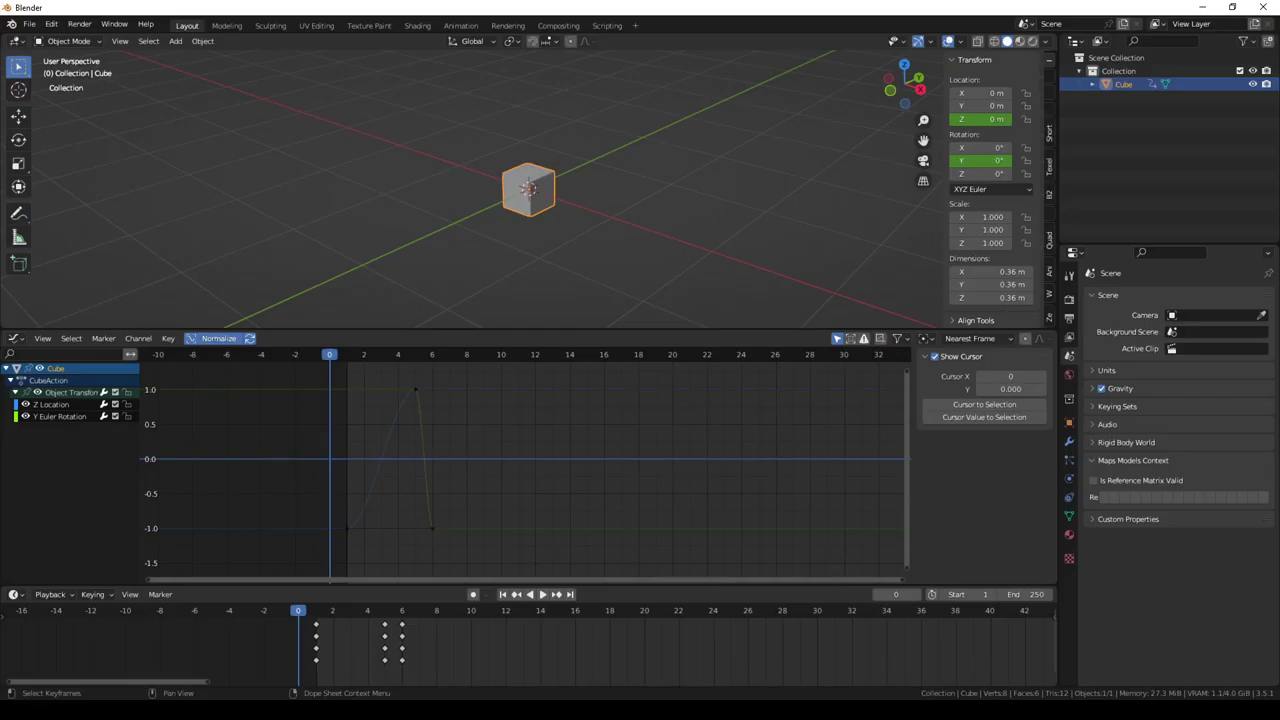
mouse_move(587, 185)
middle_down()
mouse_move(603, 180)
mouse_move(573, 191)
mouse_move(578, 201)
middle_up()
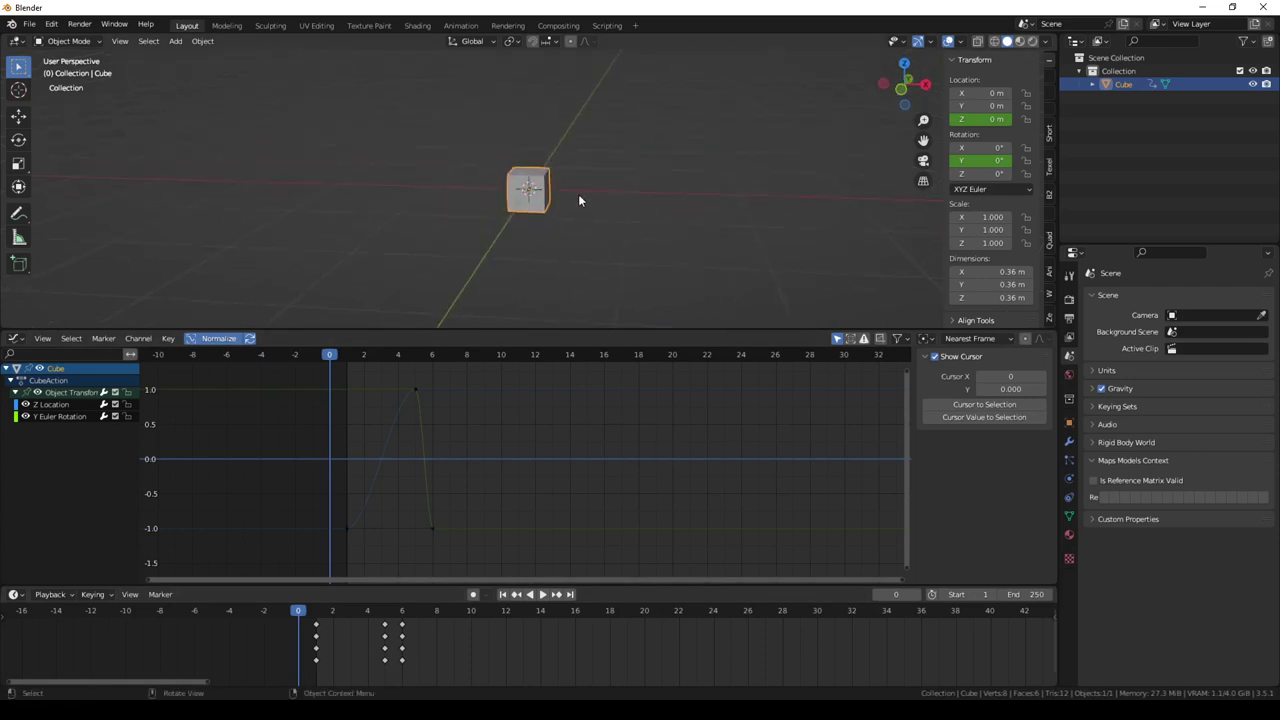
click(521, 528)
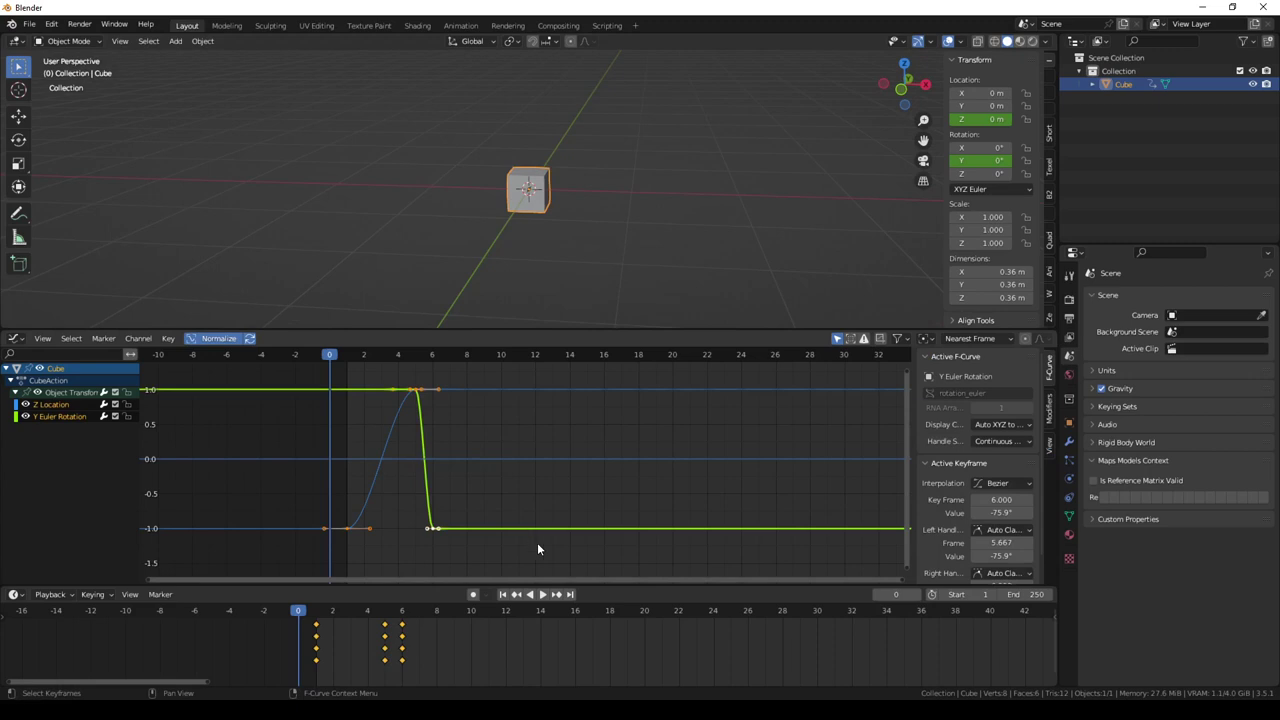